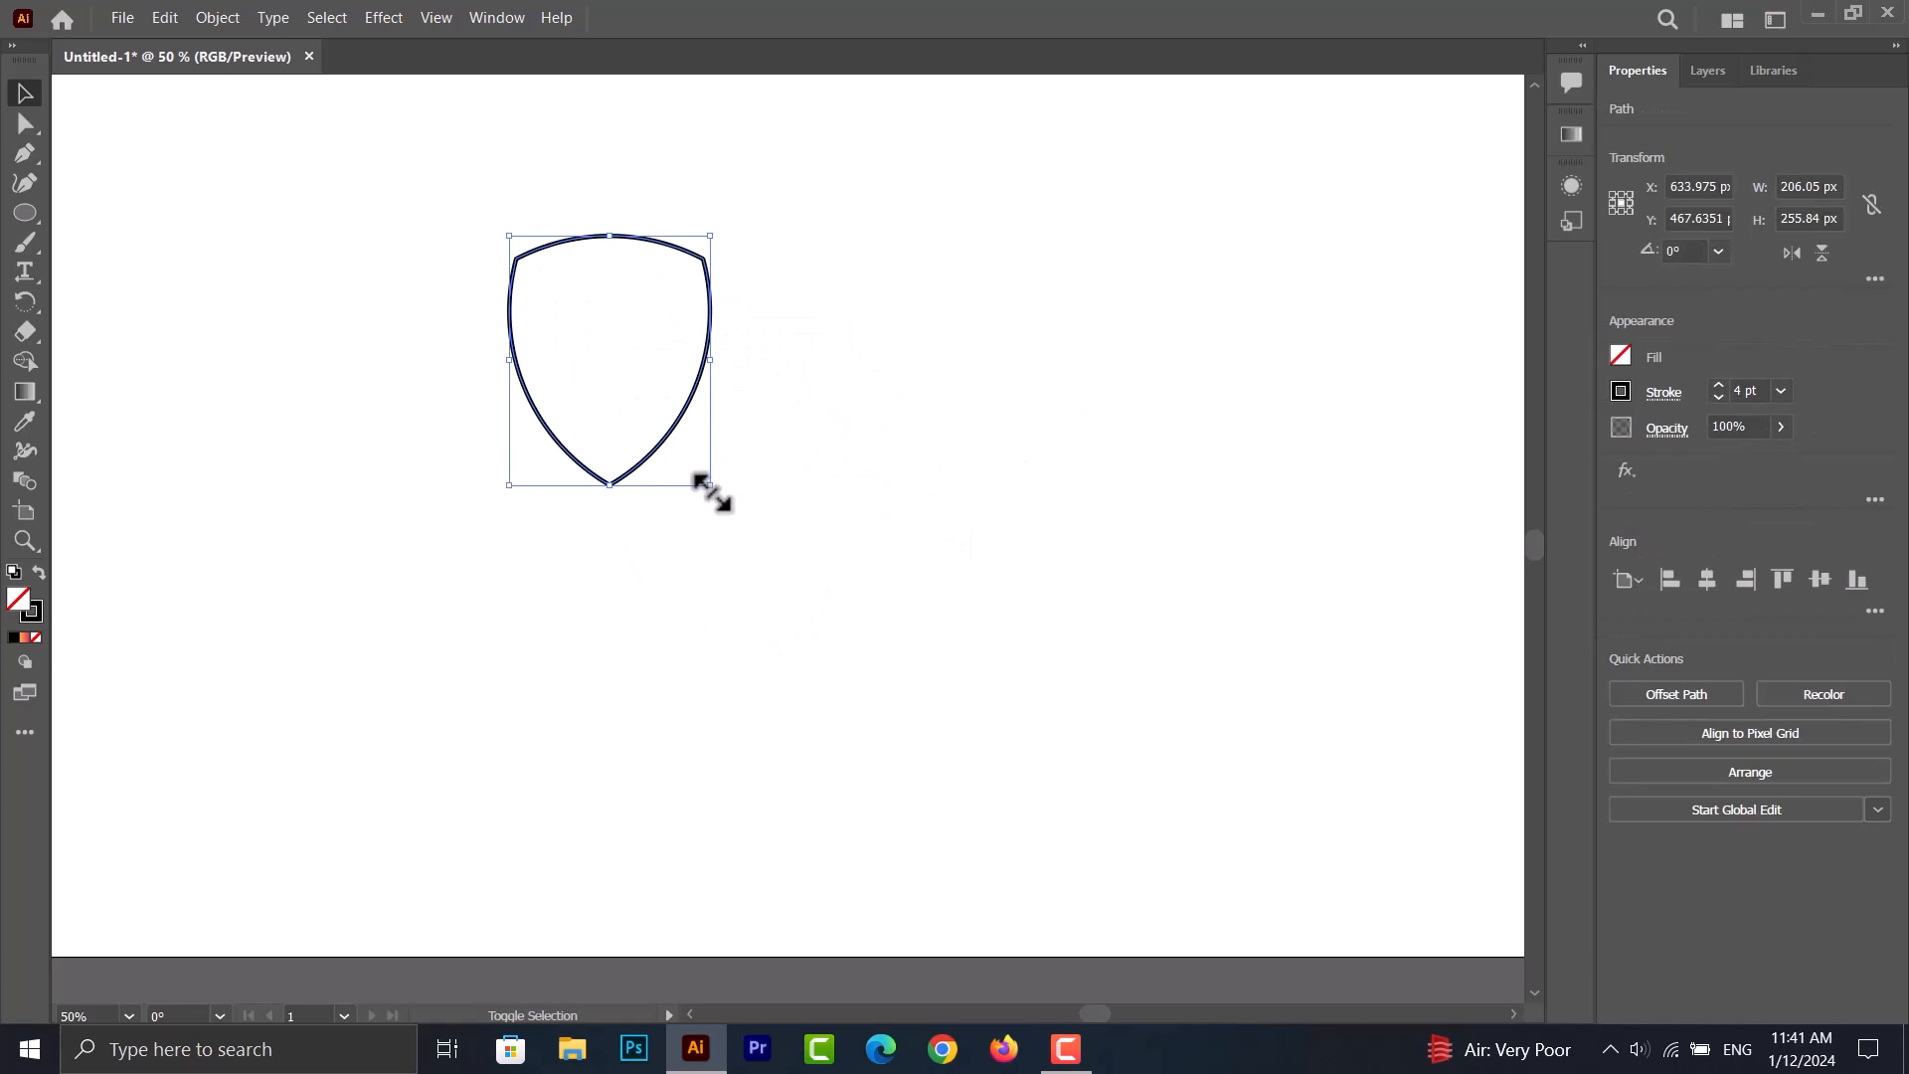
- Enlarge the shield outline to about 483 × 600 px and draw a curved Pen path across its upper part
{"action": "left_click_drag", "start_coordinate": [979, 507], "coordinate": [1054, 355]}
{"action": "left_click", "coordinate": [23, 154]}
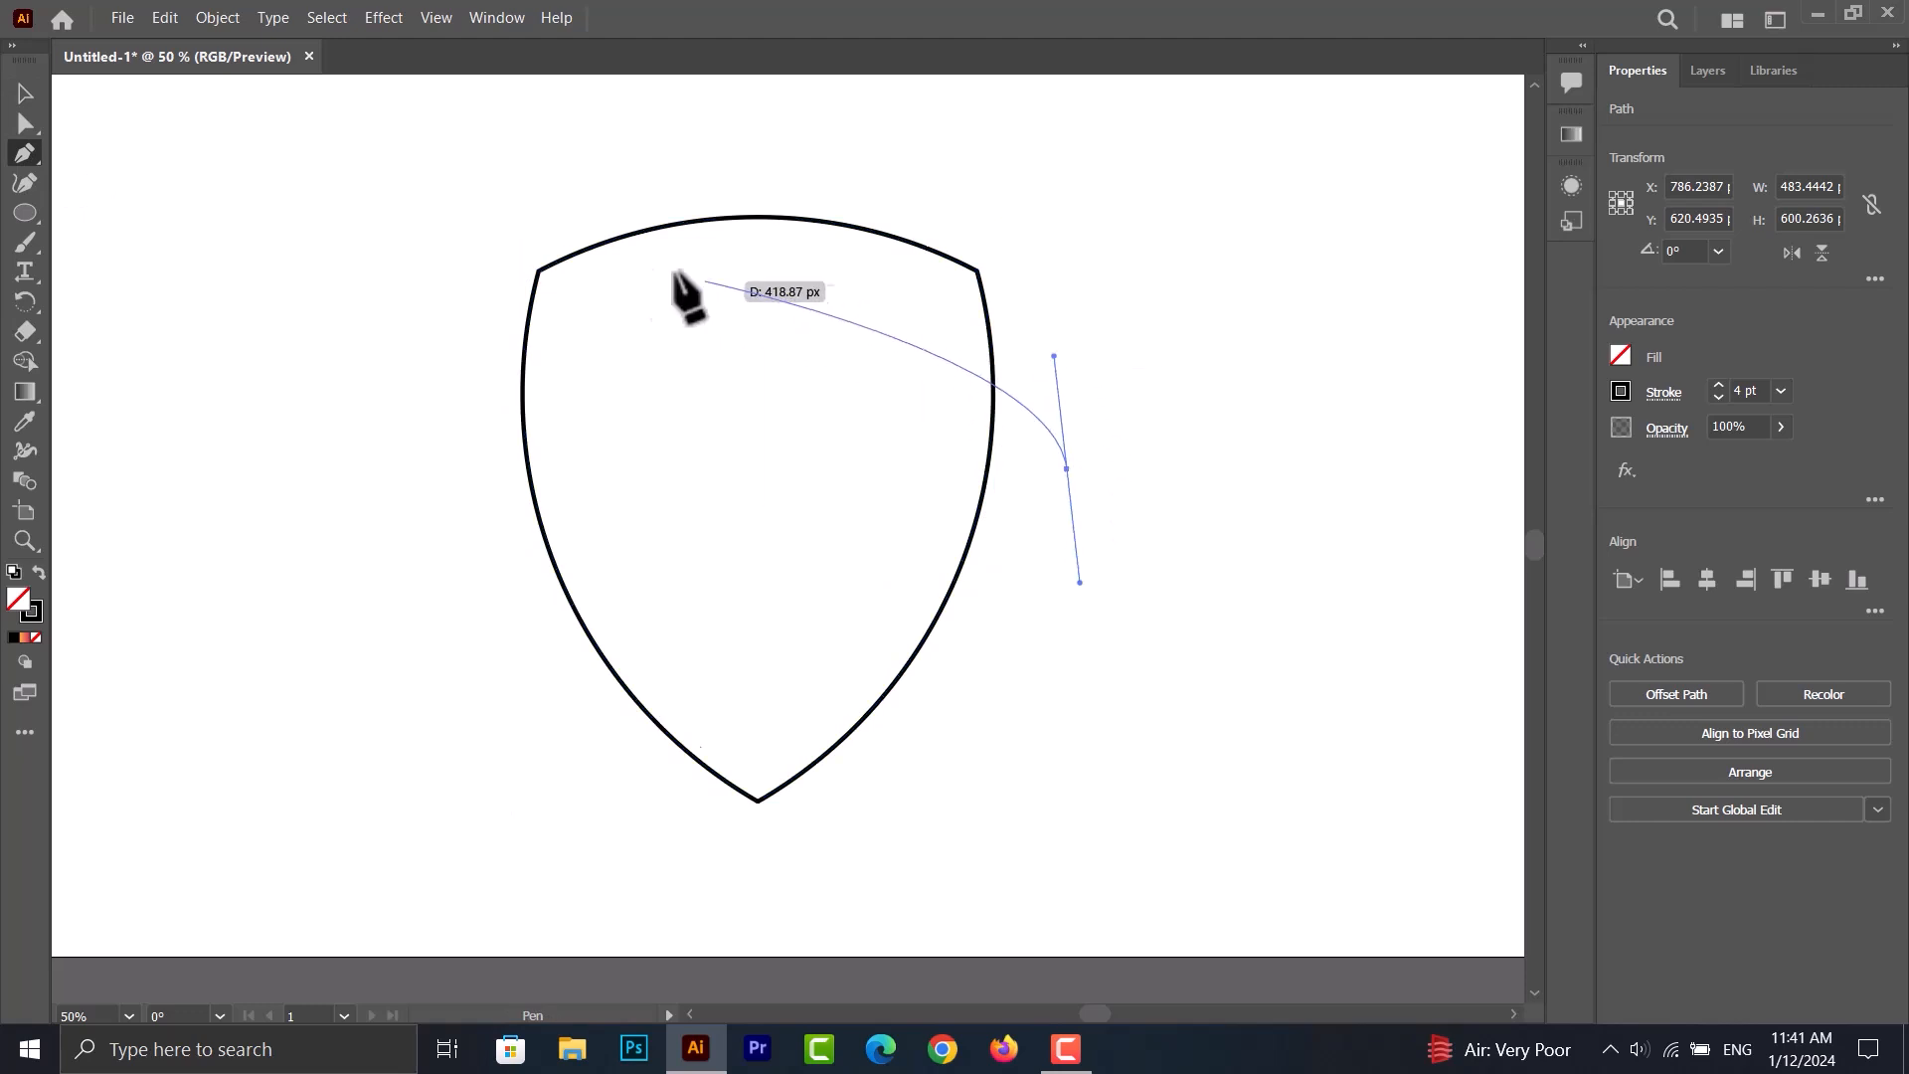
{"action": "left_click_drag", "start_coordinate": [535, 275], "coordinate": [137, 162]}
- Attach the curve's ends to the shield's upper-left corner and right edge, and reshape it into a smooth arch
{"action": "key", "text": "a"}
{"action": "left_click_drag", "start_coordinate": [668, 271], "coordinate": [538, 271]}
{"action": "left_click_drag", "start_coordinate": [1067, 467], "coordinate": [993, 423]}
{"action": "left_click_drag", "start_coordinate": [980, 316], "coordinate": [992, 294]}
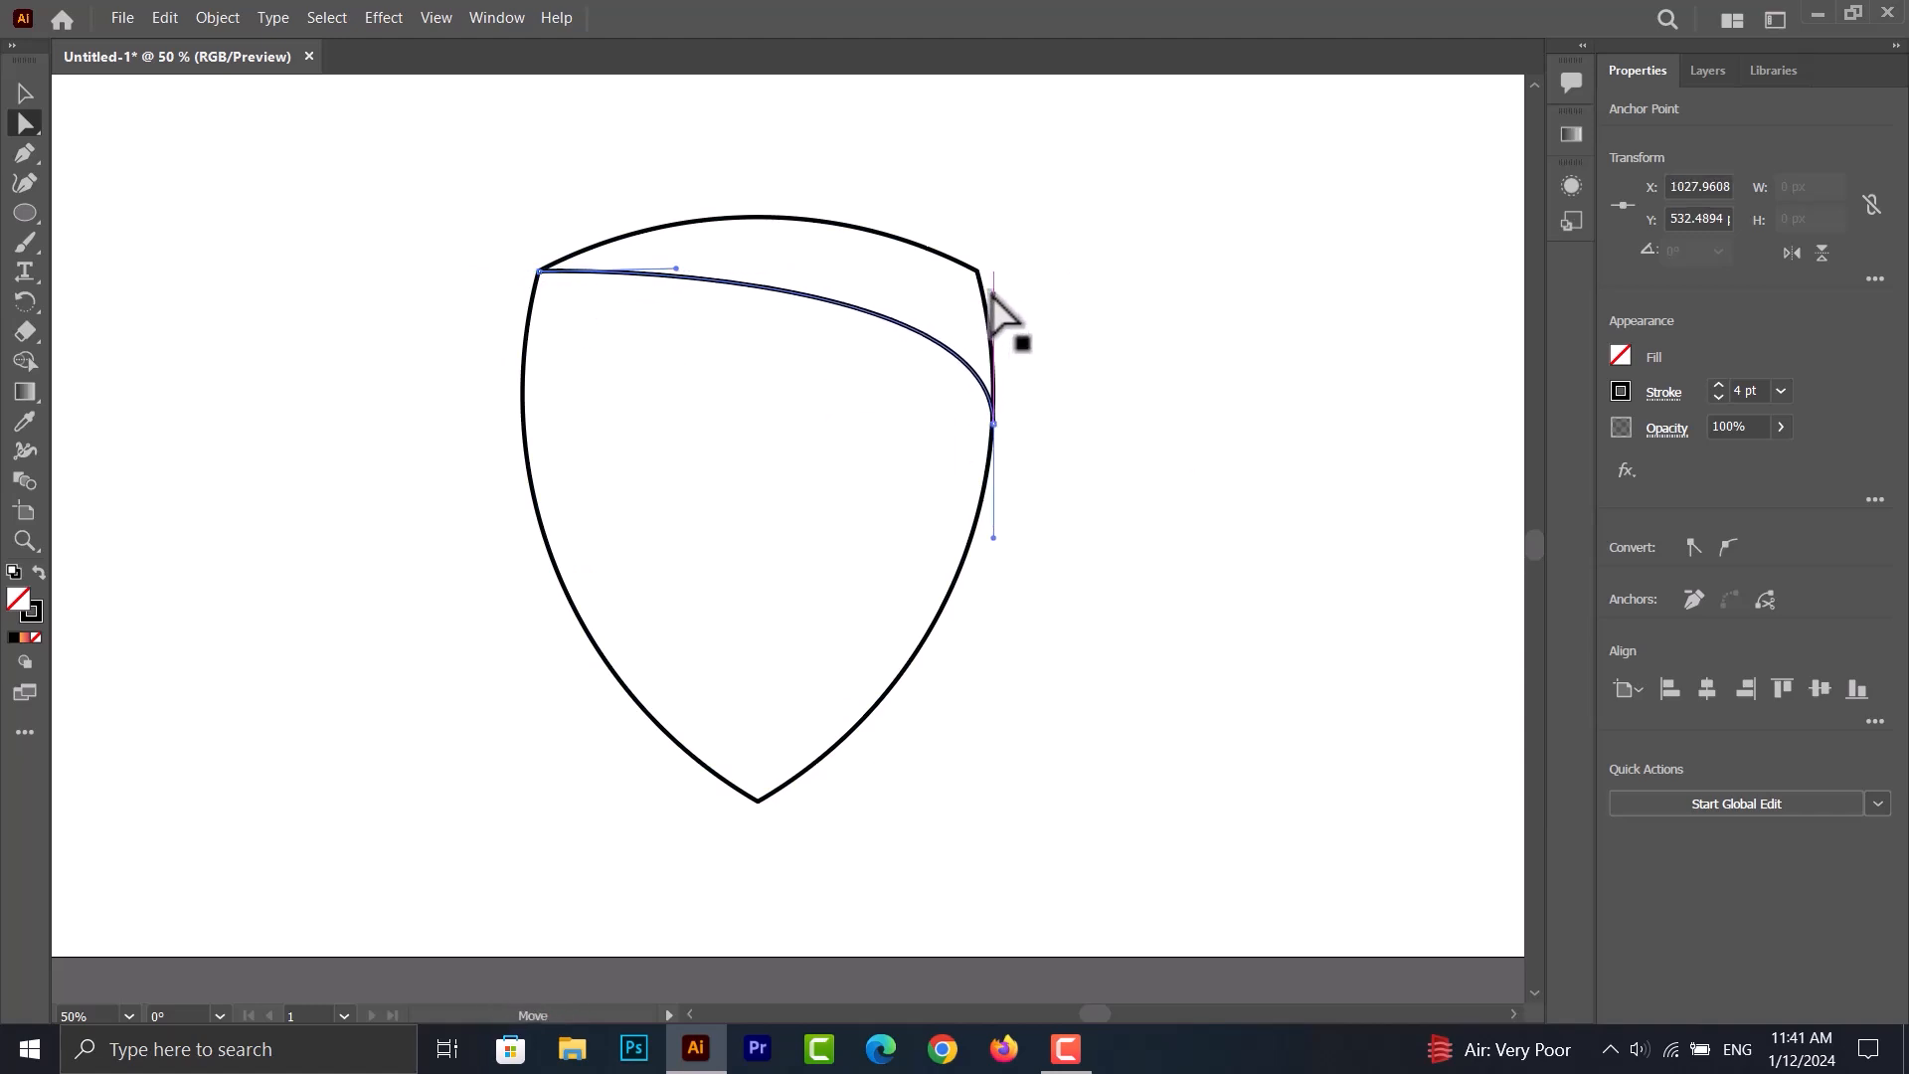
{"action": "left_click_drag", "start_coordinate": [672, 262], "coordinate": [730, 227]}
{"action": "left_click_drag", "start_coordinate": [992, 422], "coordinate": [990, 455]}
{"action": "left_click_drag", "start_coordinate": [990, 324], "coordinate": [978, 297]}
{"action": "left_click", "coordinate": [1070, 341]}
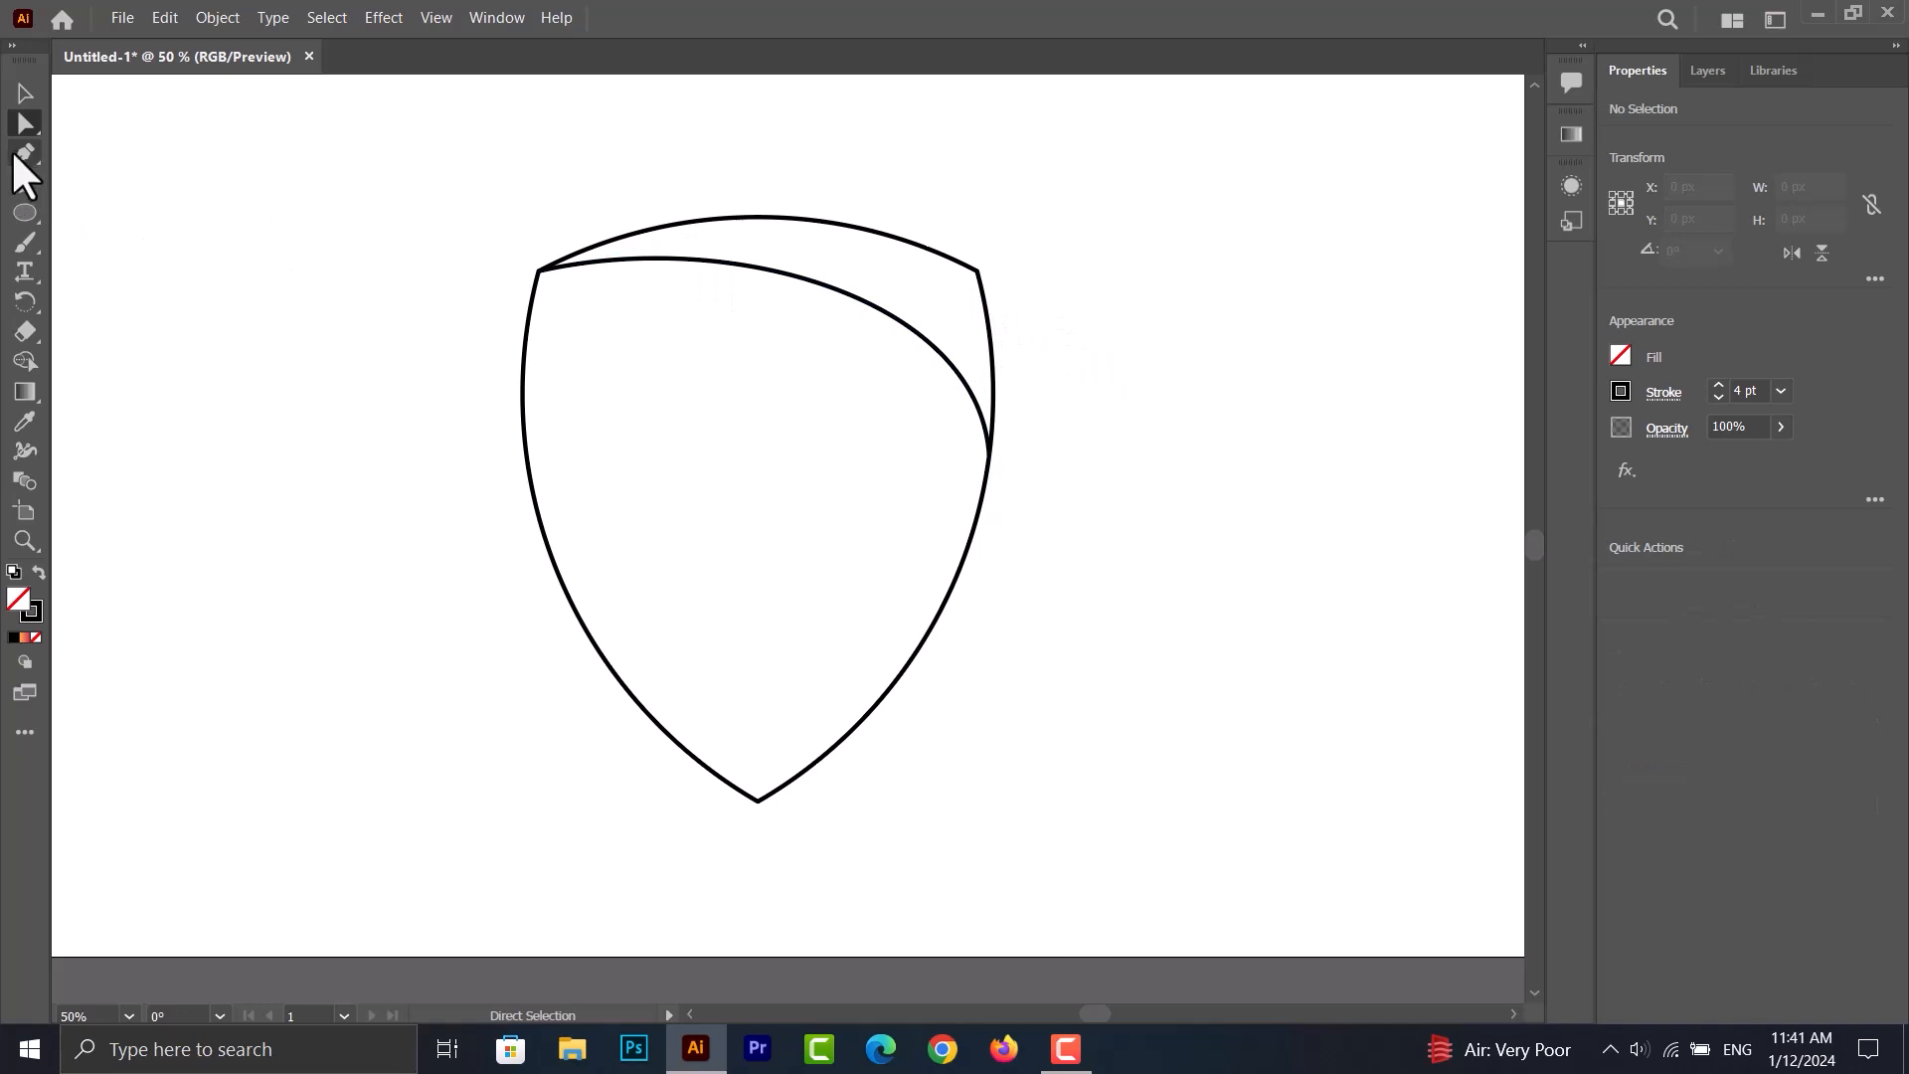
- Draw an S-shaped curve below the arch, fitting it from the shield's upper-left corner to its right edge
{"action": "left_click_drag", "start_coordinate": [453, 247], "coordinate": [452, 413]}
{"action": "left_click_drag", "start_coordinate": [1025, 565], "coordinate": [1028, 710]}
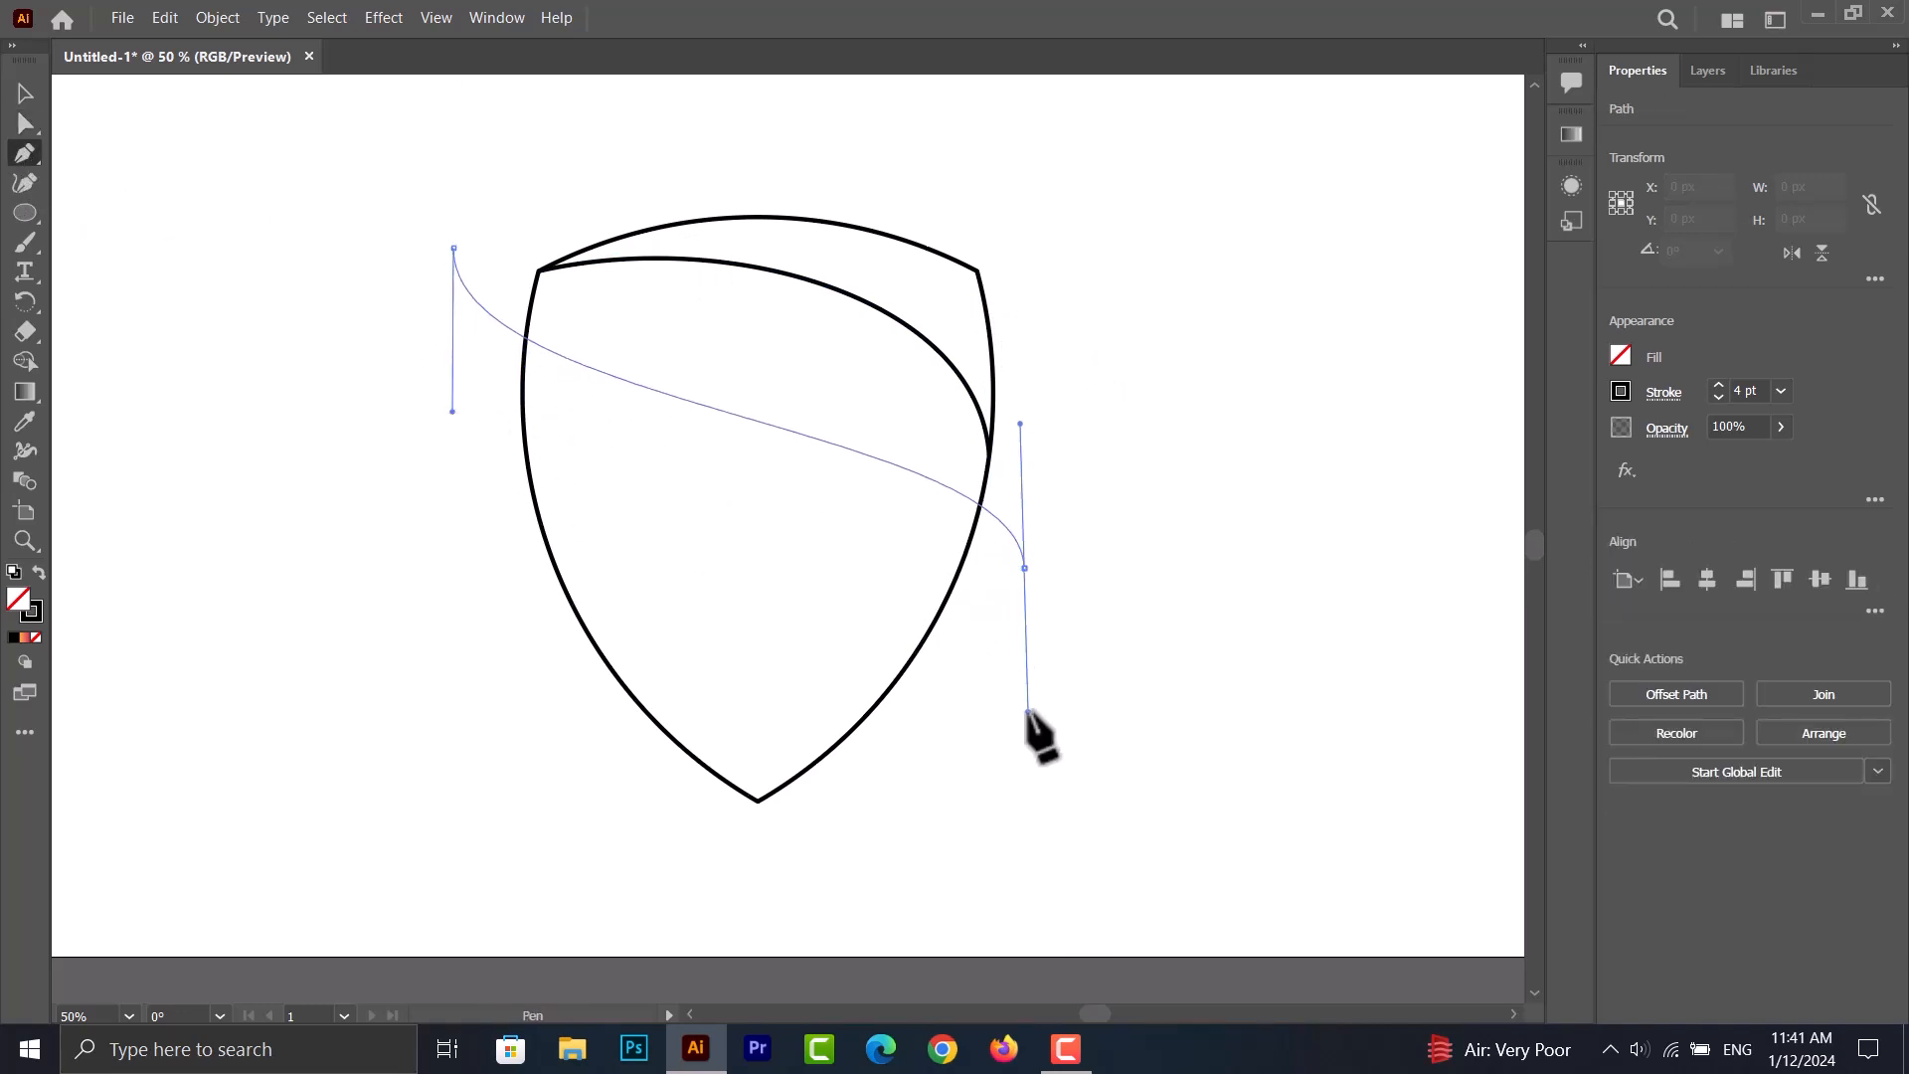
{"action": "left_click", "coordinate": [23, 124]}
{"action": "left_click_drag", "start_coordinate": [454, 246], "coordinate": [535, 273]}
{"action": "left_click_drag", "start_coordinate": [1022, 571], "coordinate": [971, 538]}
{"action": "left_click_drag", "start_coordinate": [975, 685], "coordinate": [949, 706]}
{"action": "left_click_drag", "start_coordinate": [537, 439], "coordinate": [538, 511]}
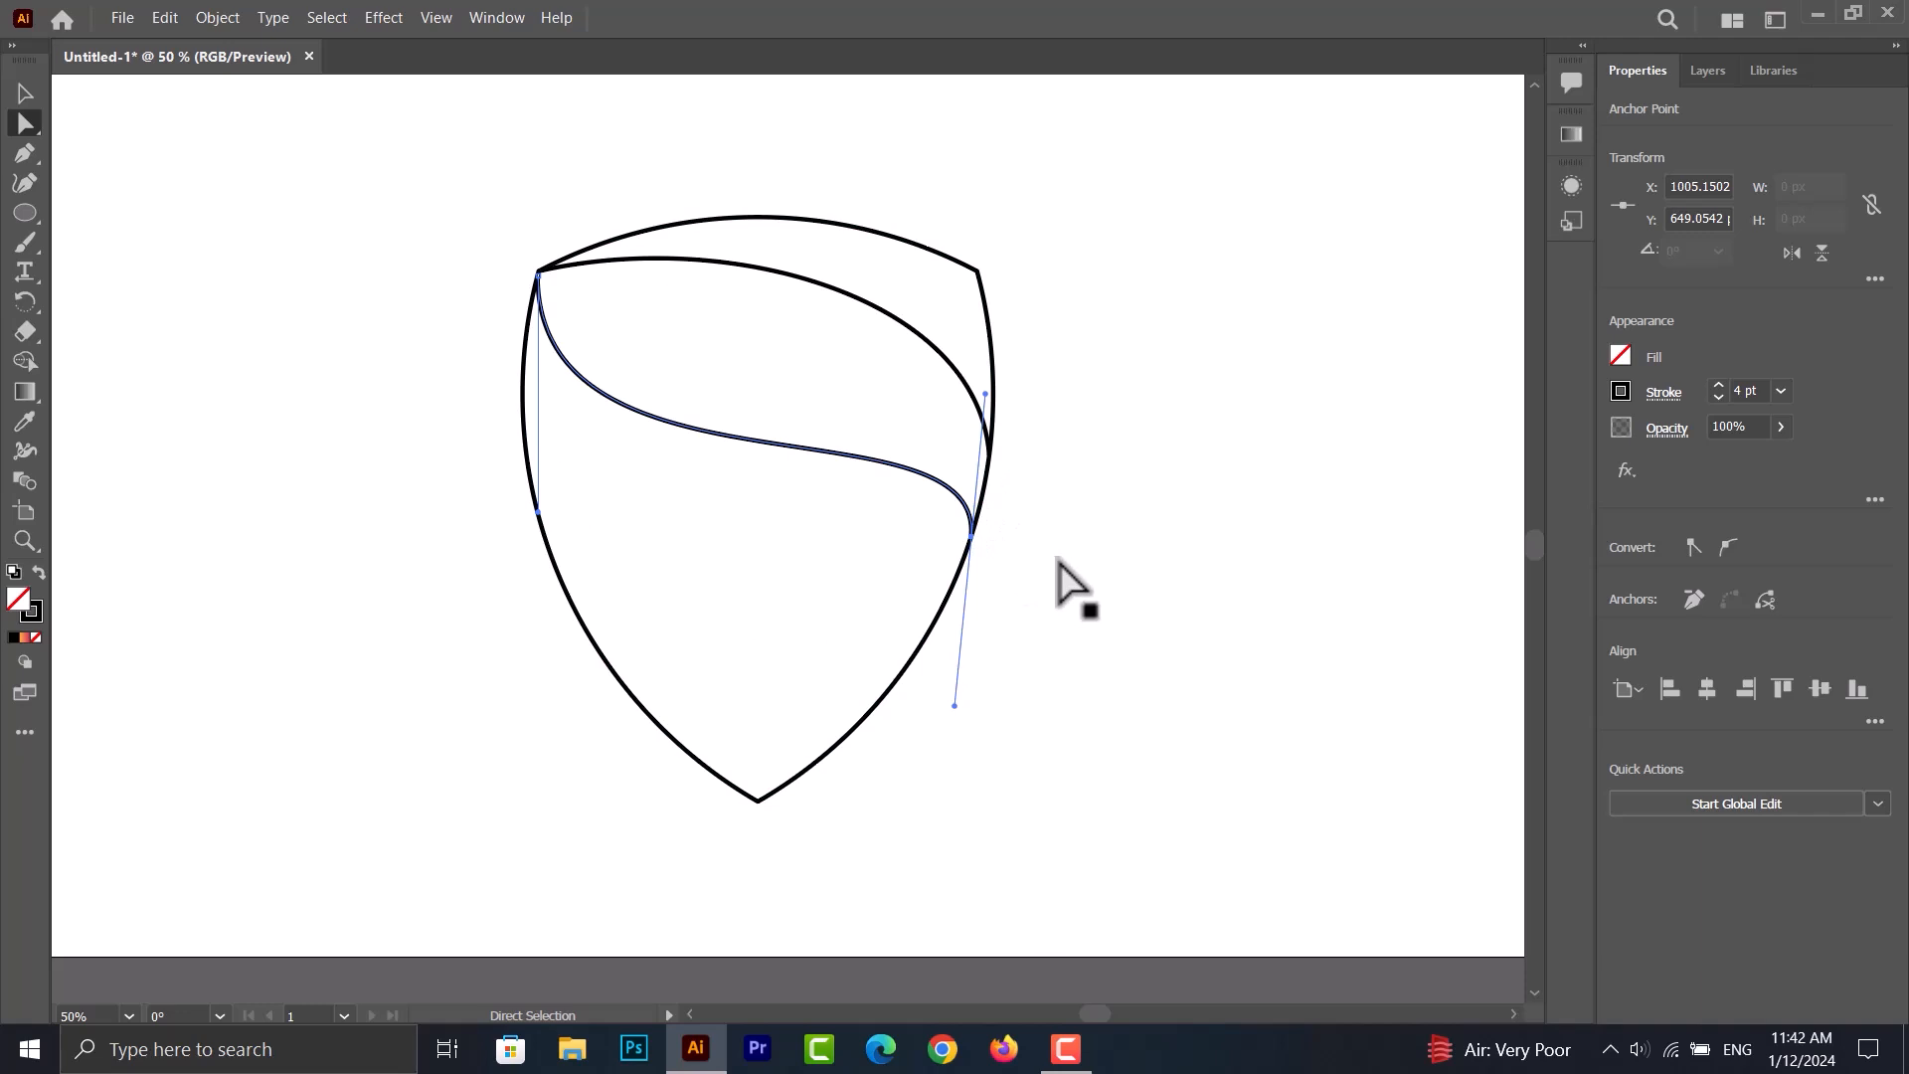
- Duplicate the S-shaped curve lower down and fit the copy's ends and handles to the shield's left and right edges
{"action": "left_click_drag", "start_coordinate": [738, 444], "coordinate": [728, 600]}
{"action": "left_click_drag", "start_coordinate": [959, 691], "coordinate": [925, 641]}
{"action": "left_click", "coordinate": [944, 638]}
{"action": "left_click_drag", "start_coordinate": [513, 379], "coordinate": [524, 419]}
{"action": "left_click_drag", "start_coordinate": [524, 255], "coordinate": [507, 320]}
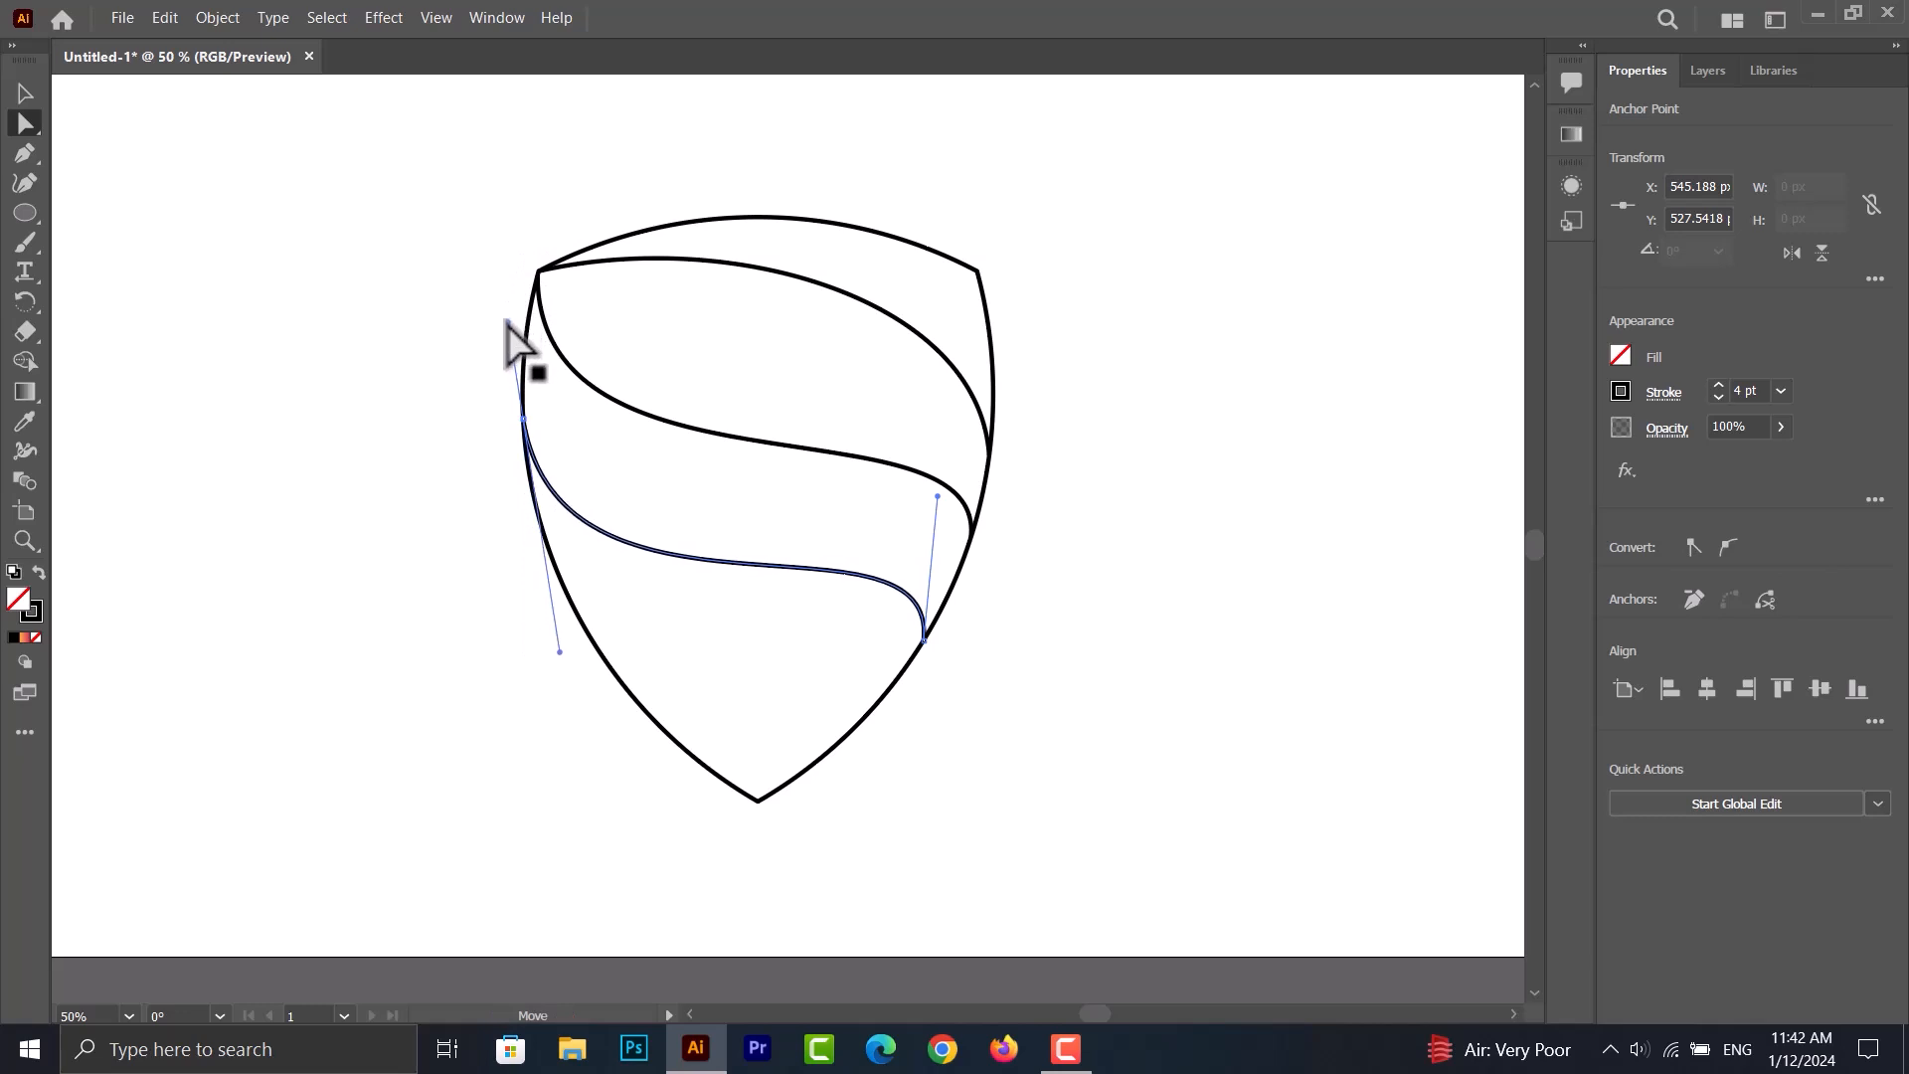
{"action": "left_click_drag", "start_coordinate": [558, 648], "coordinate": [551, 630]}
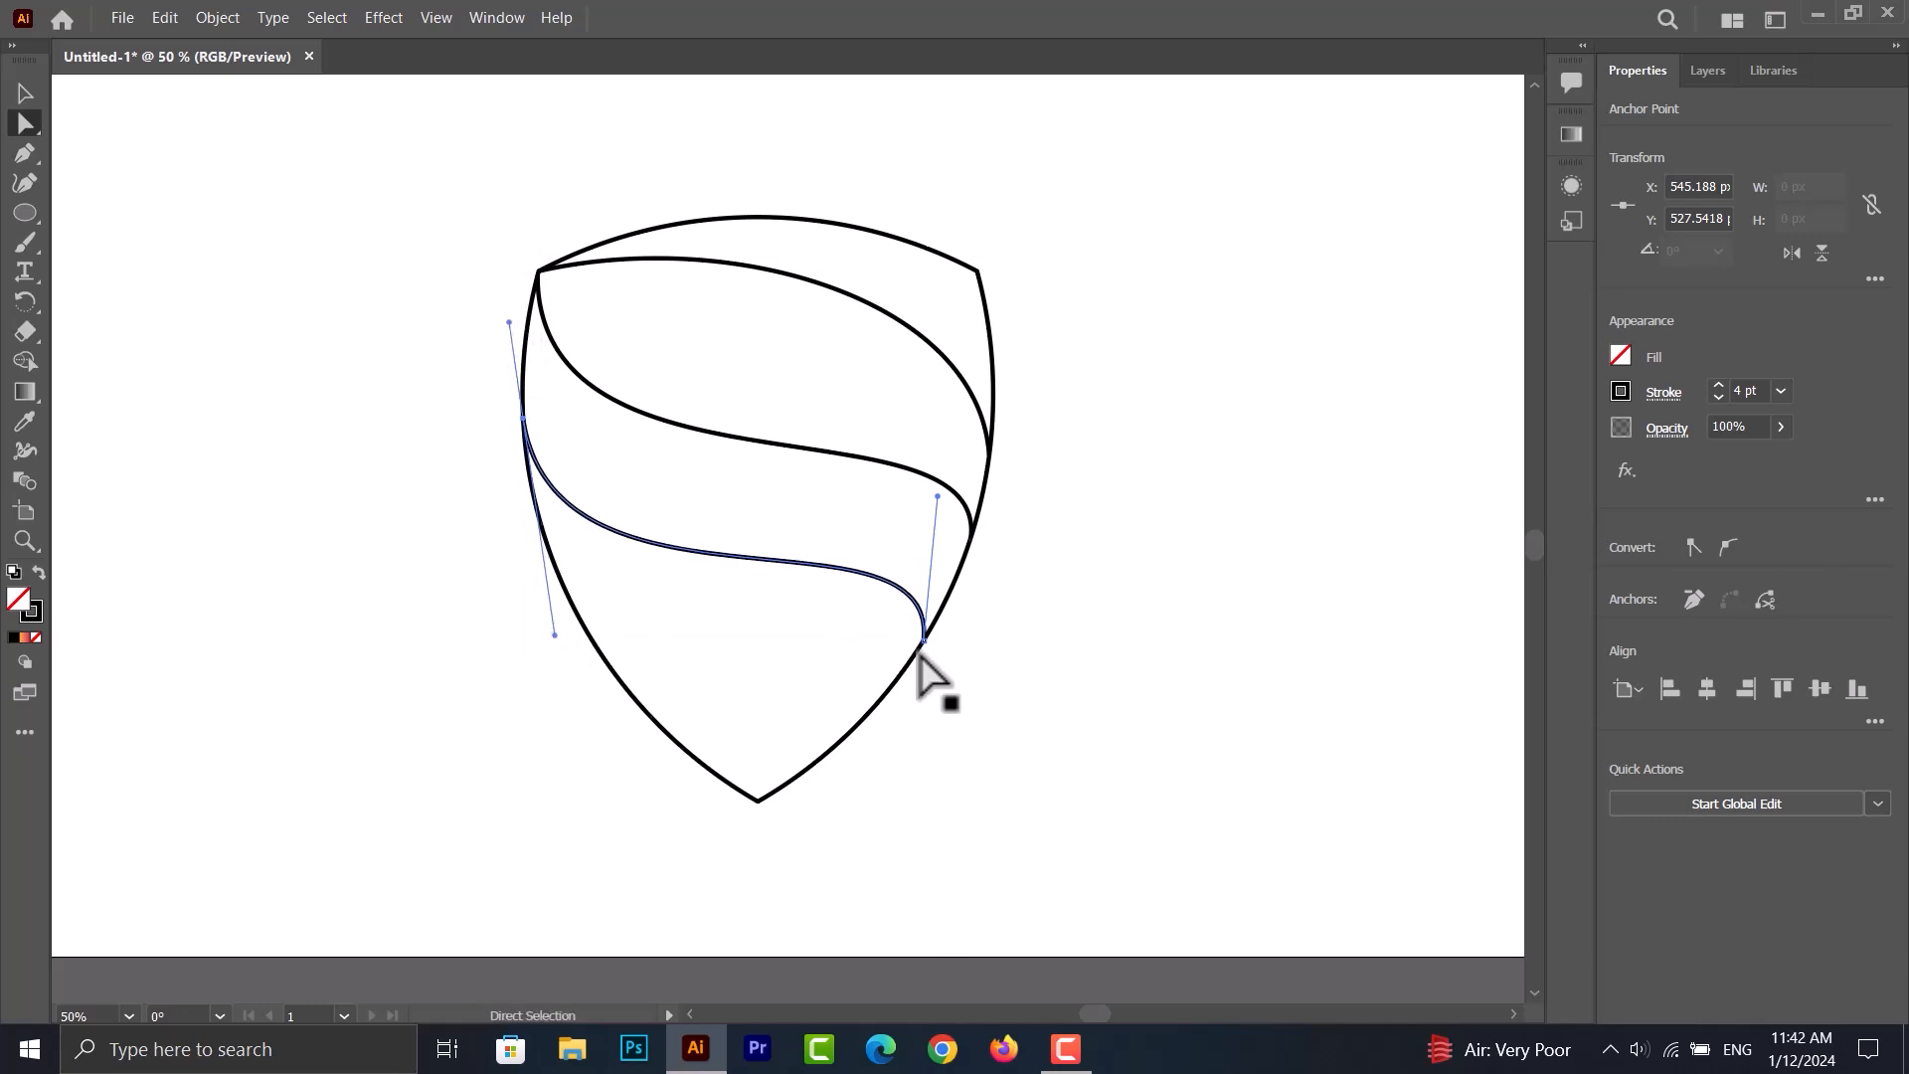
{"action": "left_click_drag", "start_coordinate": [938, 497], "coordinate": [971, 529]}
{"action": "left_click", "coordinate": [1081, 621]}
- Draw a bowl-shaped curve in the lower shield, joining the lower S-curve's right end to the shield's left edge
{"action": "key", "text": "p"}
{"action": "left_click_drag", "start_coordinate": [967, 730], "coordinate": [1048, 716]}
{"action": "left_click_drag", "start_coordinate": [441, 597], "coordinate": [407, 478]}
{"action": "left_click", "coordinate": [24, 124]}
{"action": "left_click_drag", "start_coordinate": [968, 733], "coordinate": [855, 742]}
{"action": "left_click_drag", "start_coordinate": [435, 599], "coordinate": [555, 570]}
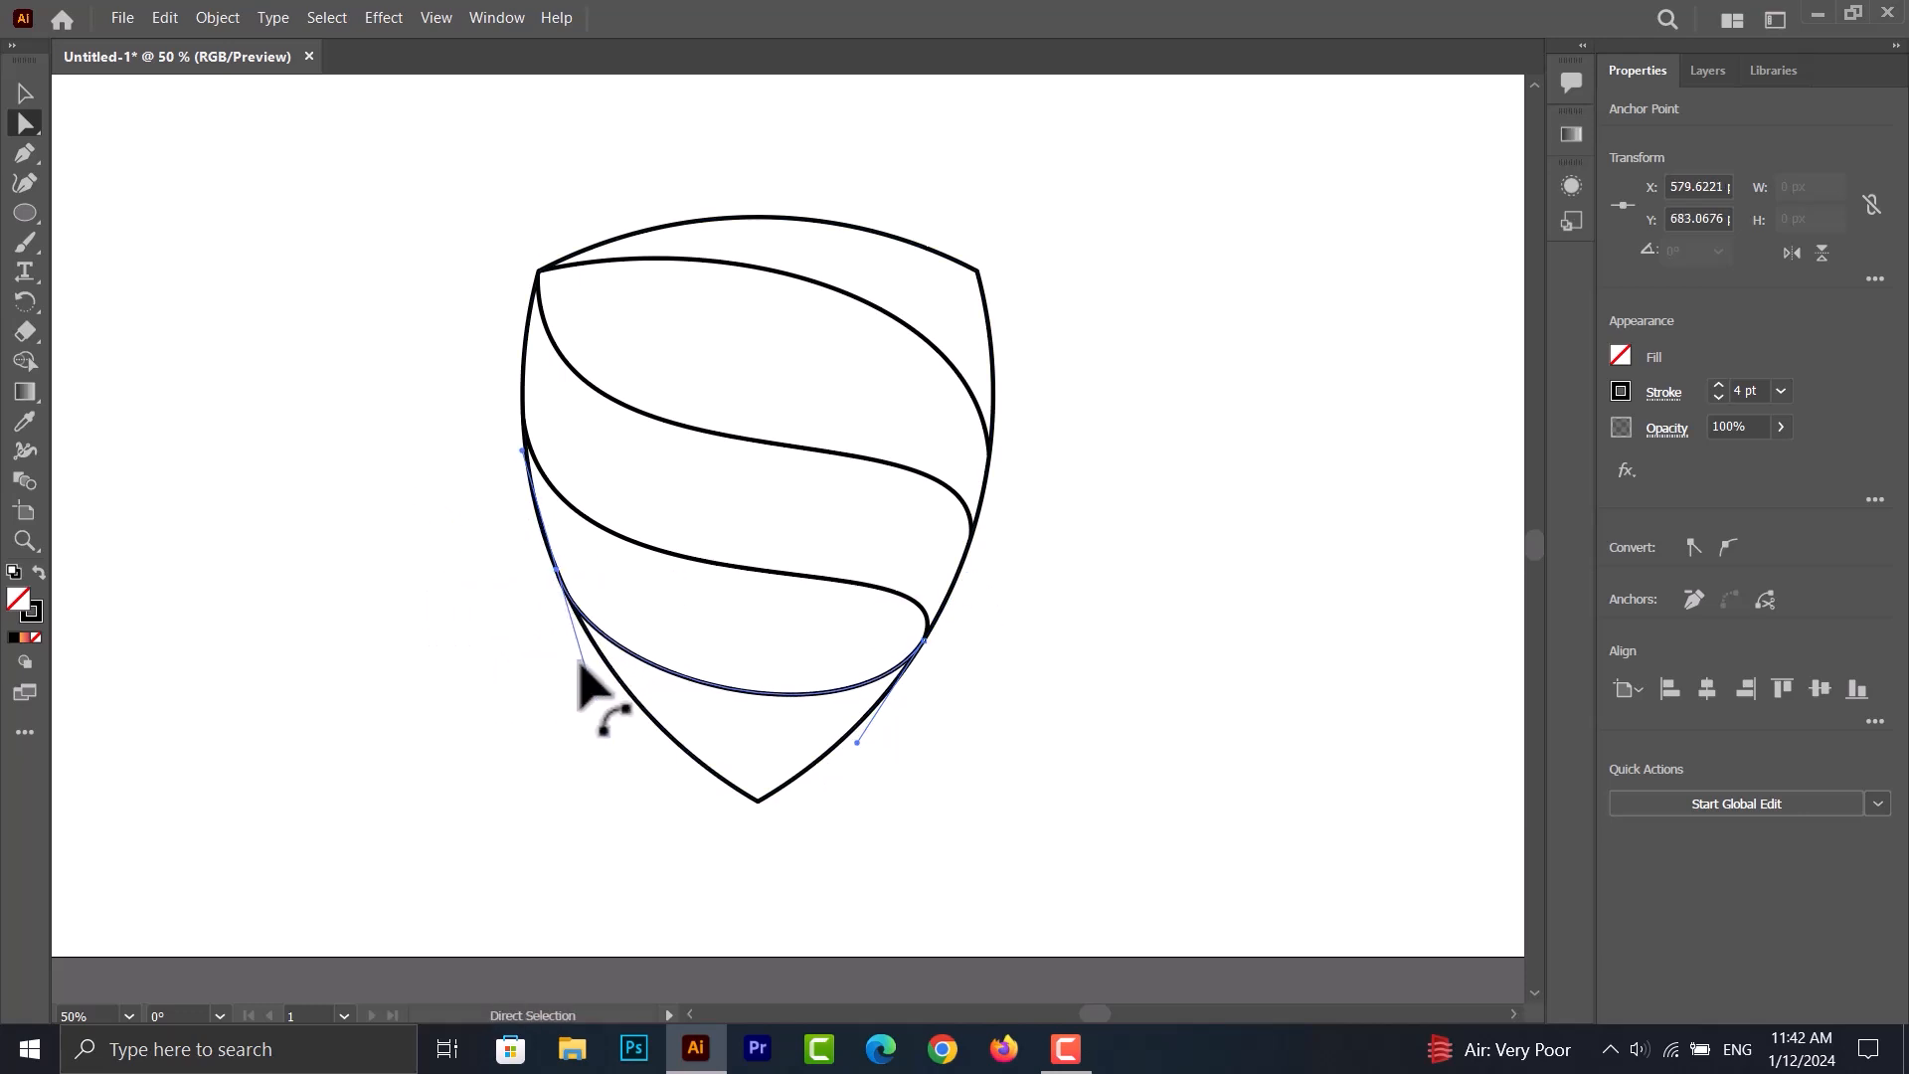
{"action": "left_click_drag", "start_coordinate": [594, 686], "coordinate": [661, 761]}
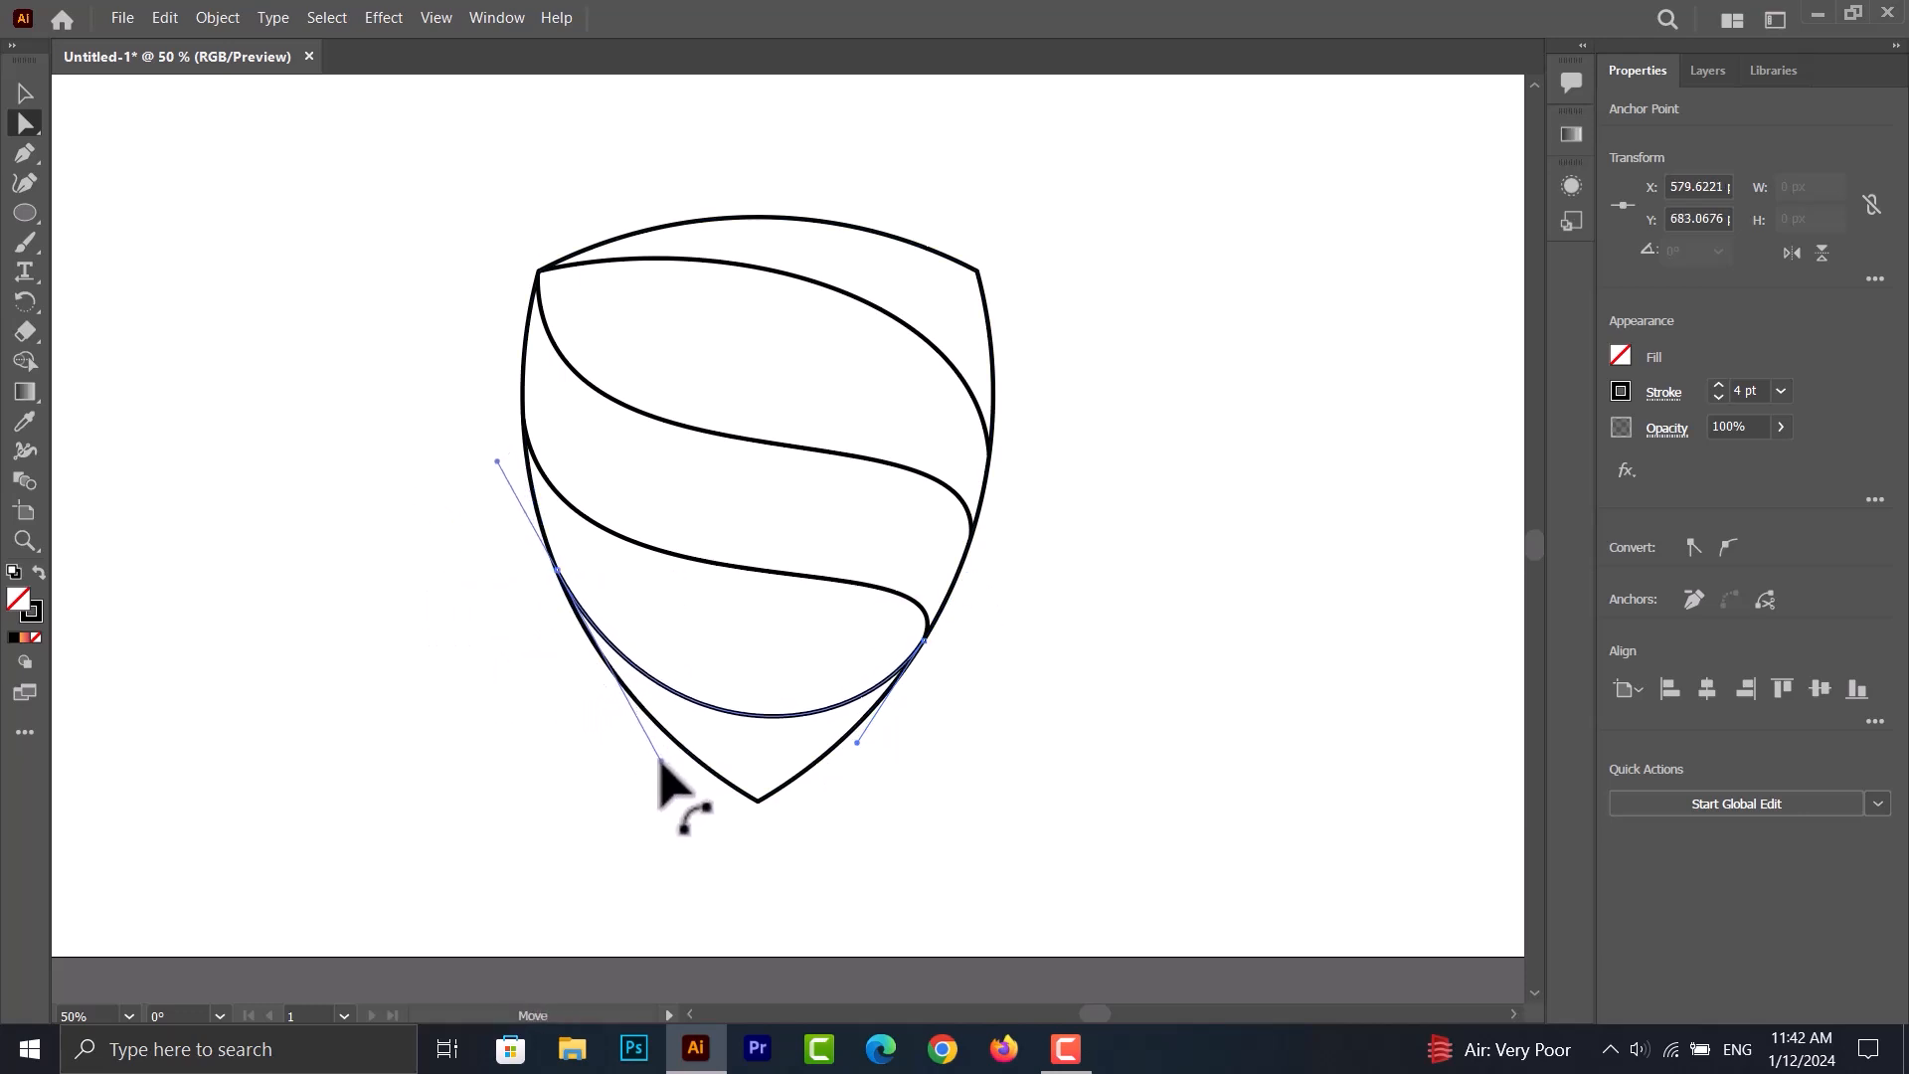
{"action": "left_click", "coordinate": [461, 664]}
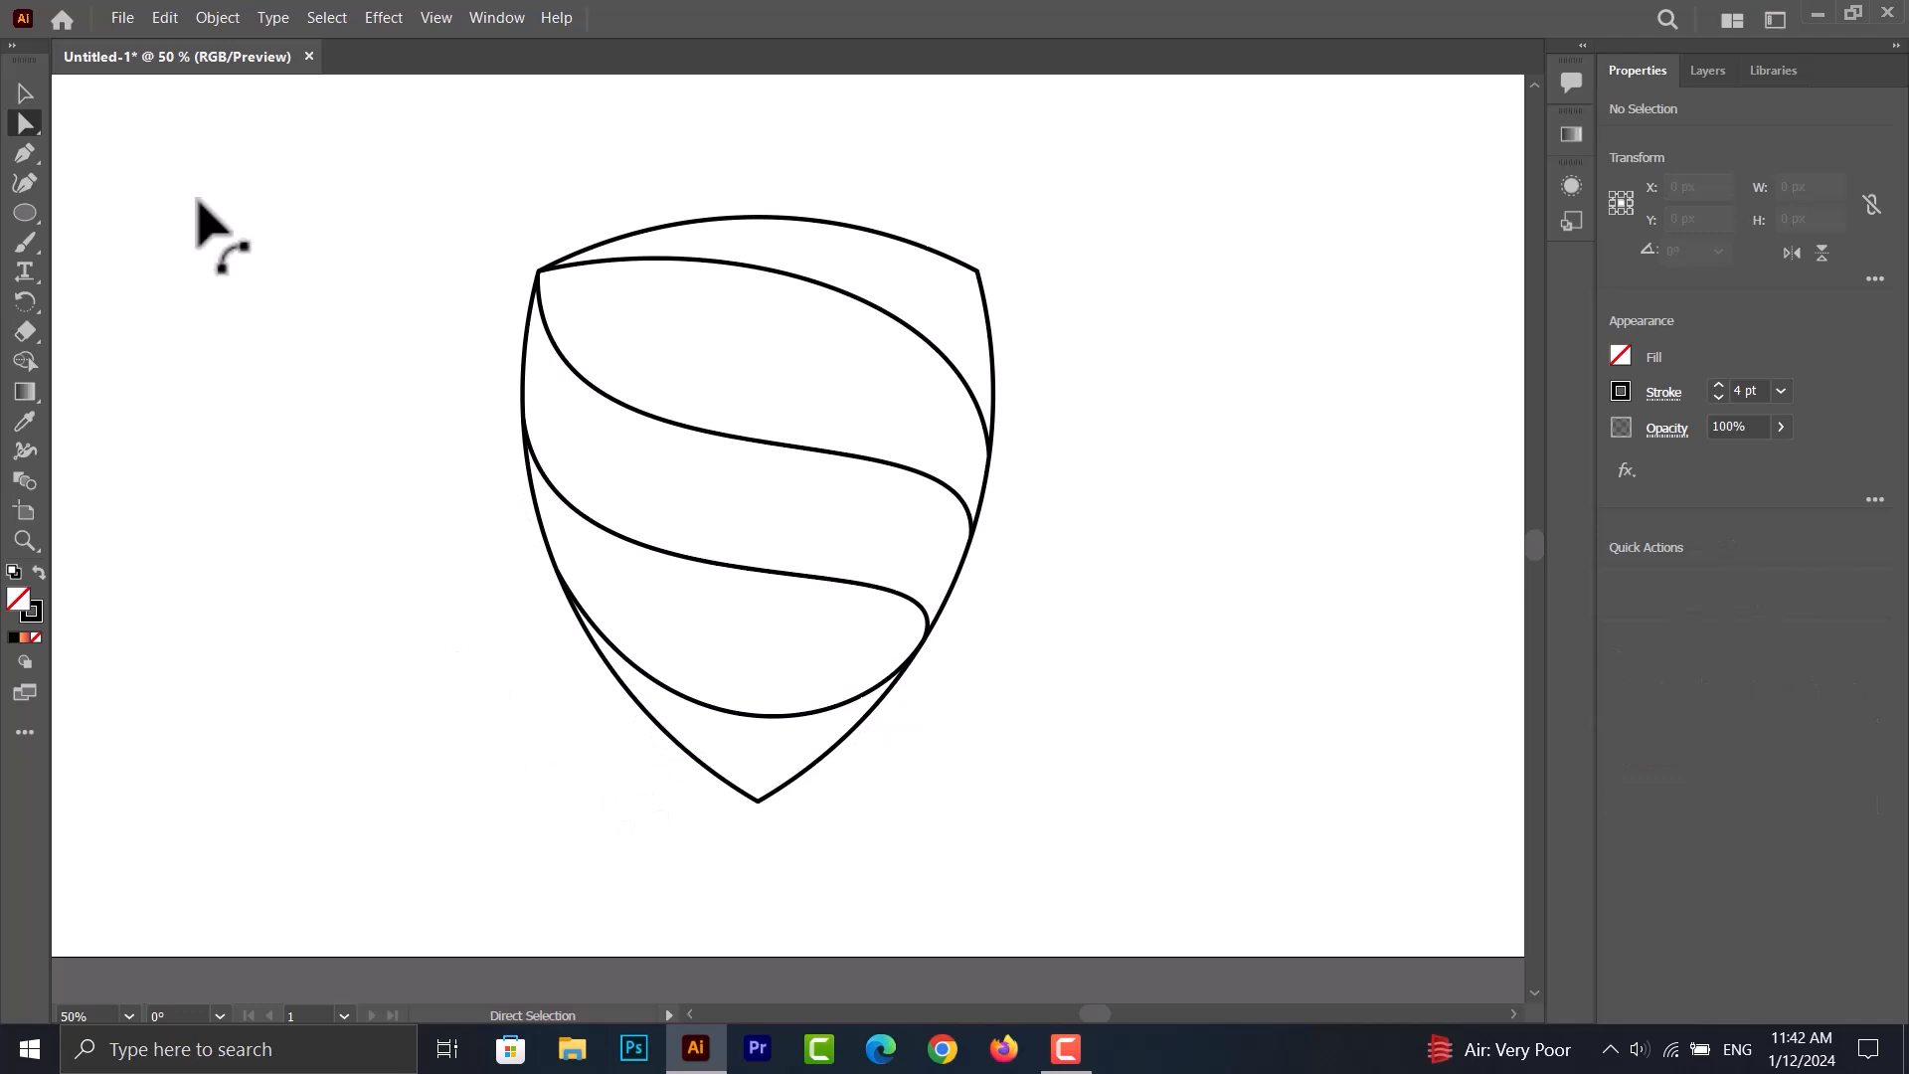
- Draw a rounded loop from the top arch around to the upper S-curve, blending its ends into both lines
{"action": "left_click", "coordinate": [25, 154]}
{"action": "left_click", "coordinate": [919, 336]}
{"action": "left_click_drag", "start_coordinate": [678, 296], "coordinate": [617, 335]}
{"action": "left_click_drag", "start_coordinate": [741, 435], "coordinate": [827, 452]}
{"action": "left_click", "coordinate": [25, 123]}
{"action": "mouse_move", "coordinate": [923, 337]}
{"action": "left_mouse_down"}
{"action": "mouse_move", "coordinate": [1038, 385]}
{"action": "mouse_move", "coordinate": [1027, 401]}
{"action": "mouse_move", "coordinate": [924, 341]}
{"action": "left_mouse_up"}
{"action": "left_click_drag", "start_coordinate": [833, 257], "coordinate": [885, 303]}
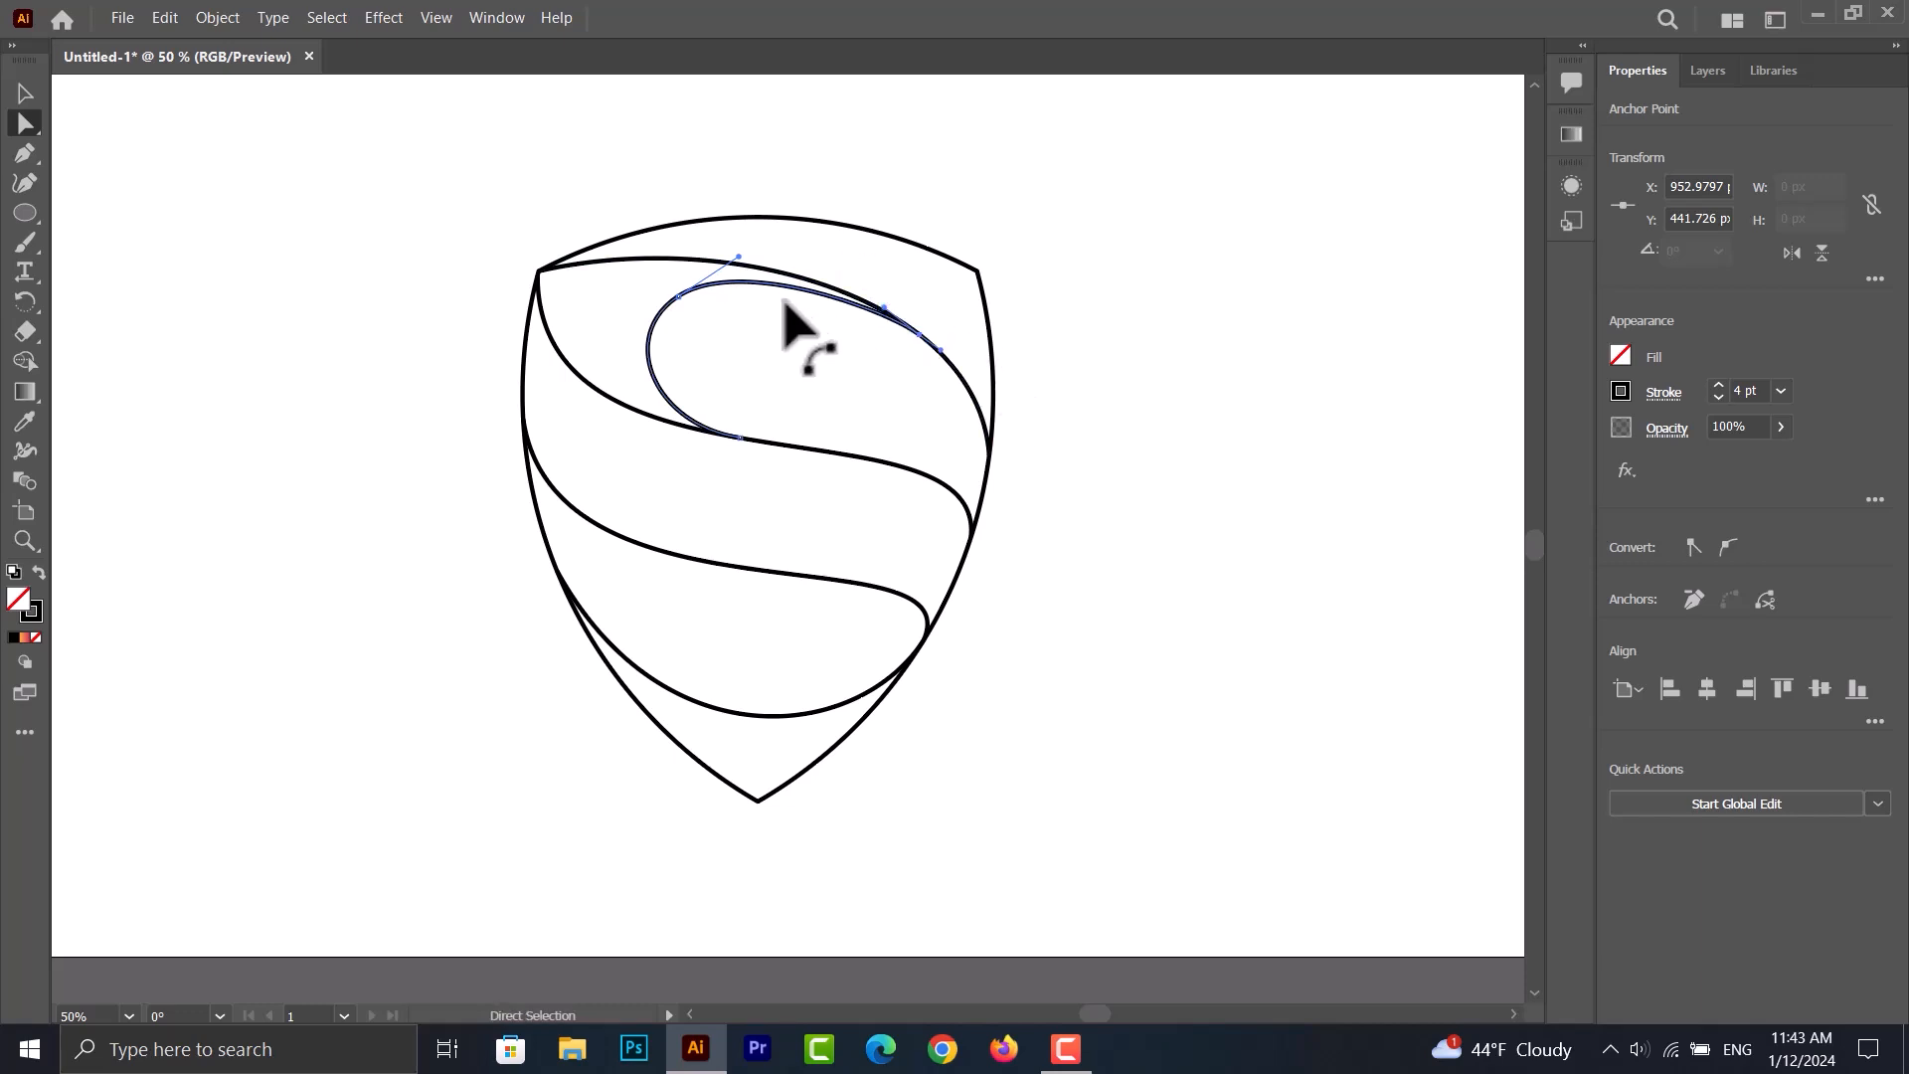
{"action": "left_click_drag", "start_coordinate": [679, 297], "coordinate": [701, 306]}
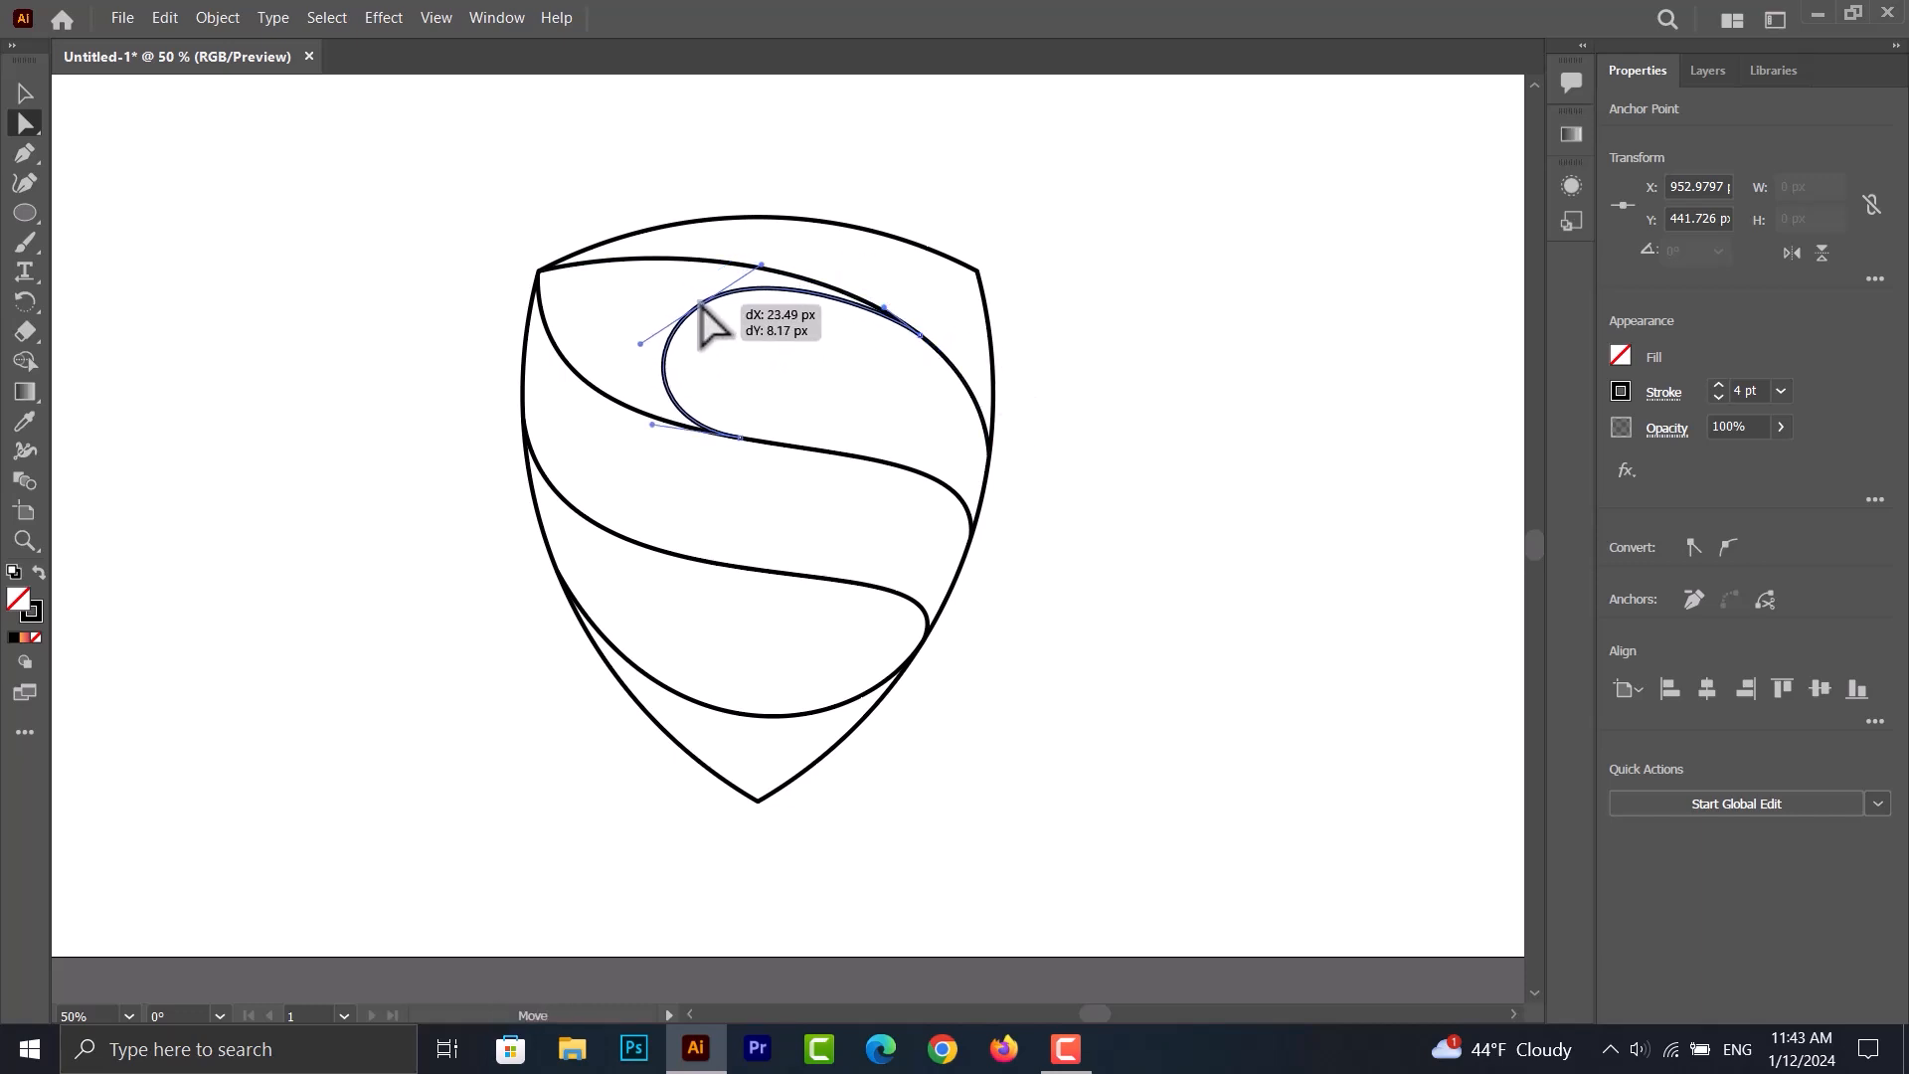
{"action": "left_click", "coordinate": [1084, 460]}
- Draw a rounded loop from the lower S-curve around to the bottom bowl curve, blending its ends into both lines
{"action": "left_click", "coordinate": [24, 153]}
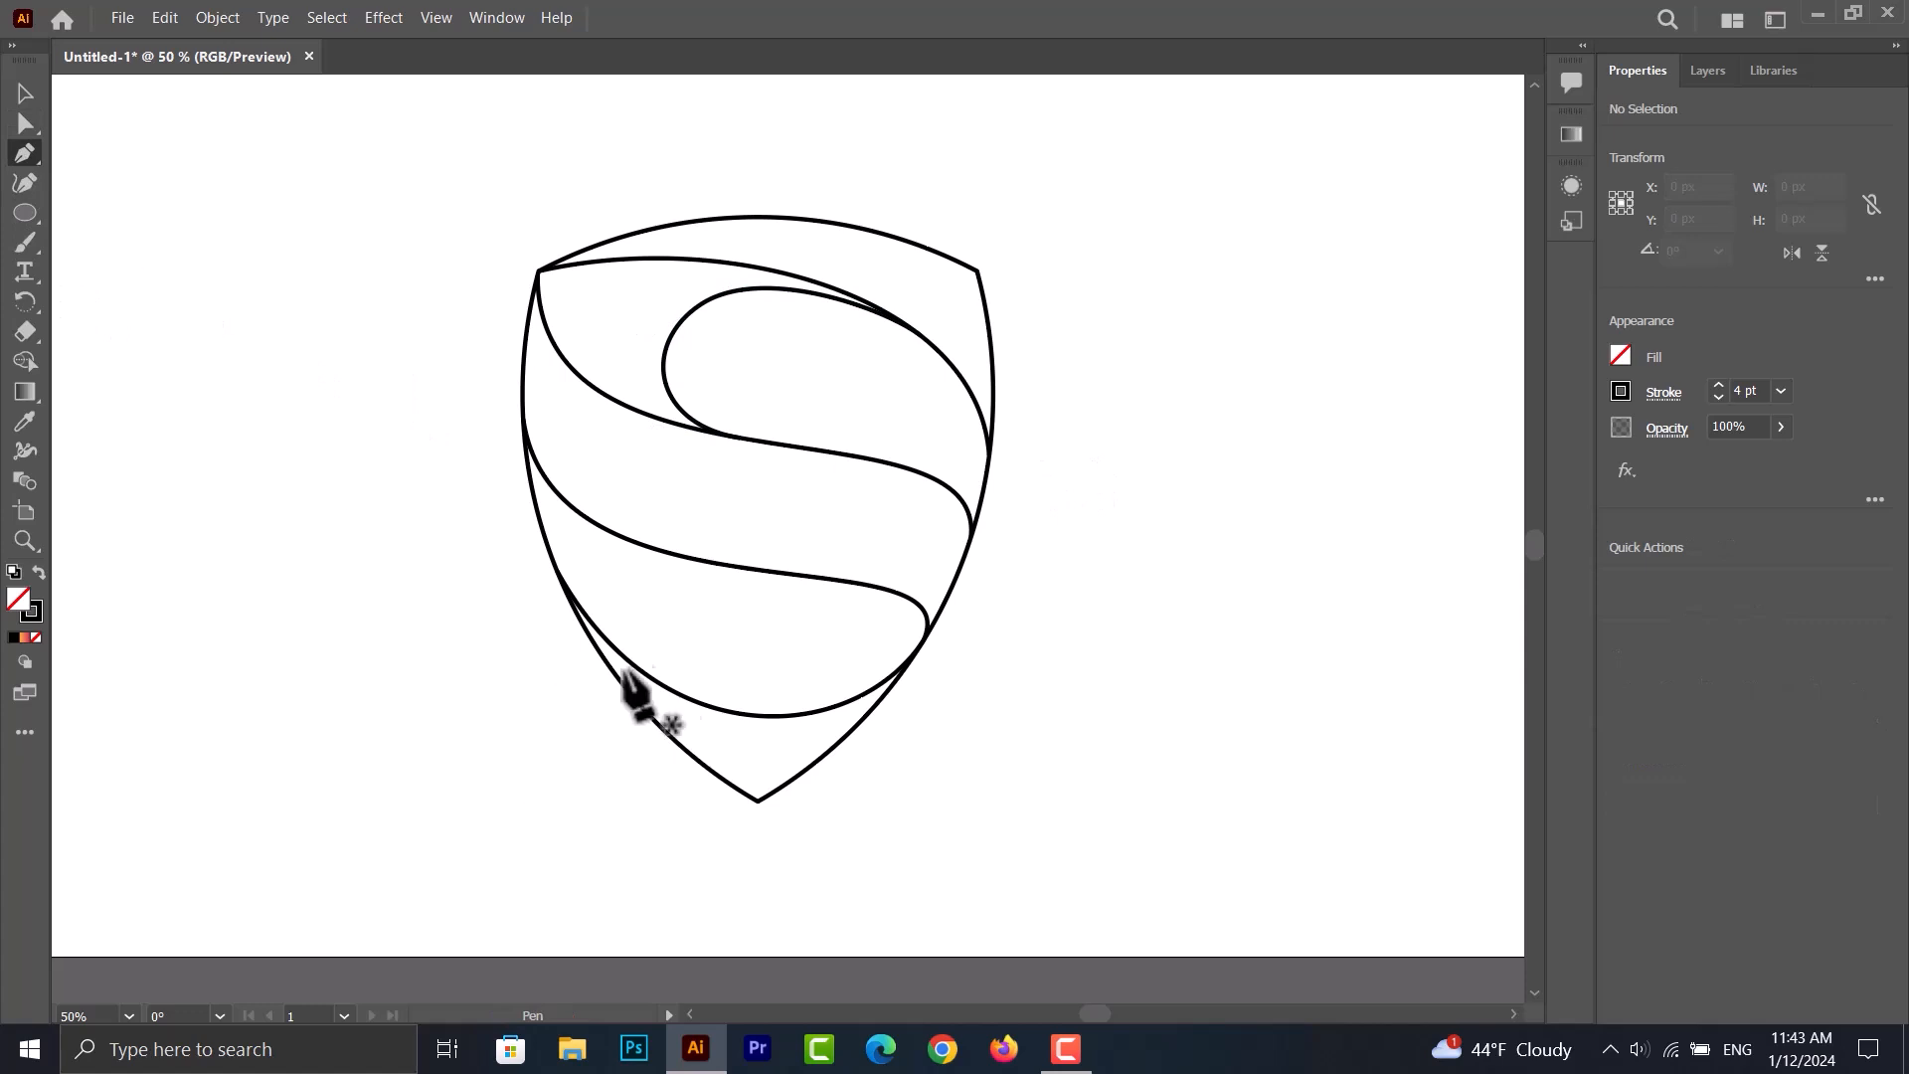
{"action": "left_click_drag", "start_coordinate": [693, 559], "coordinate": [741, 574]}
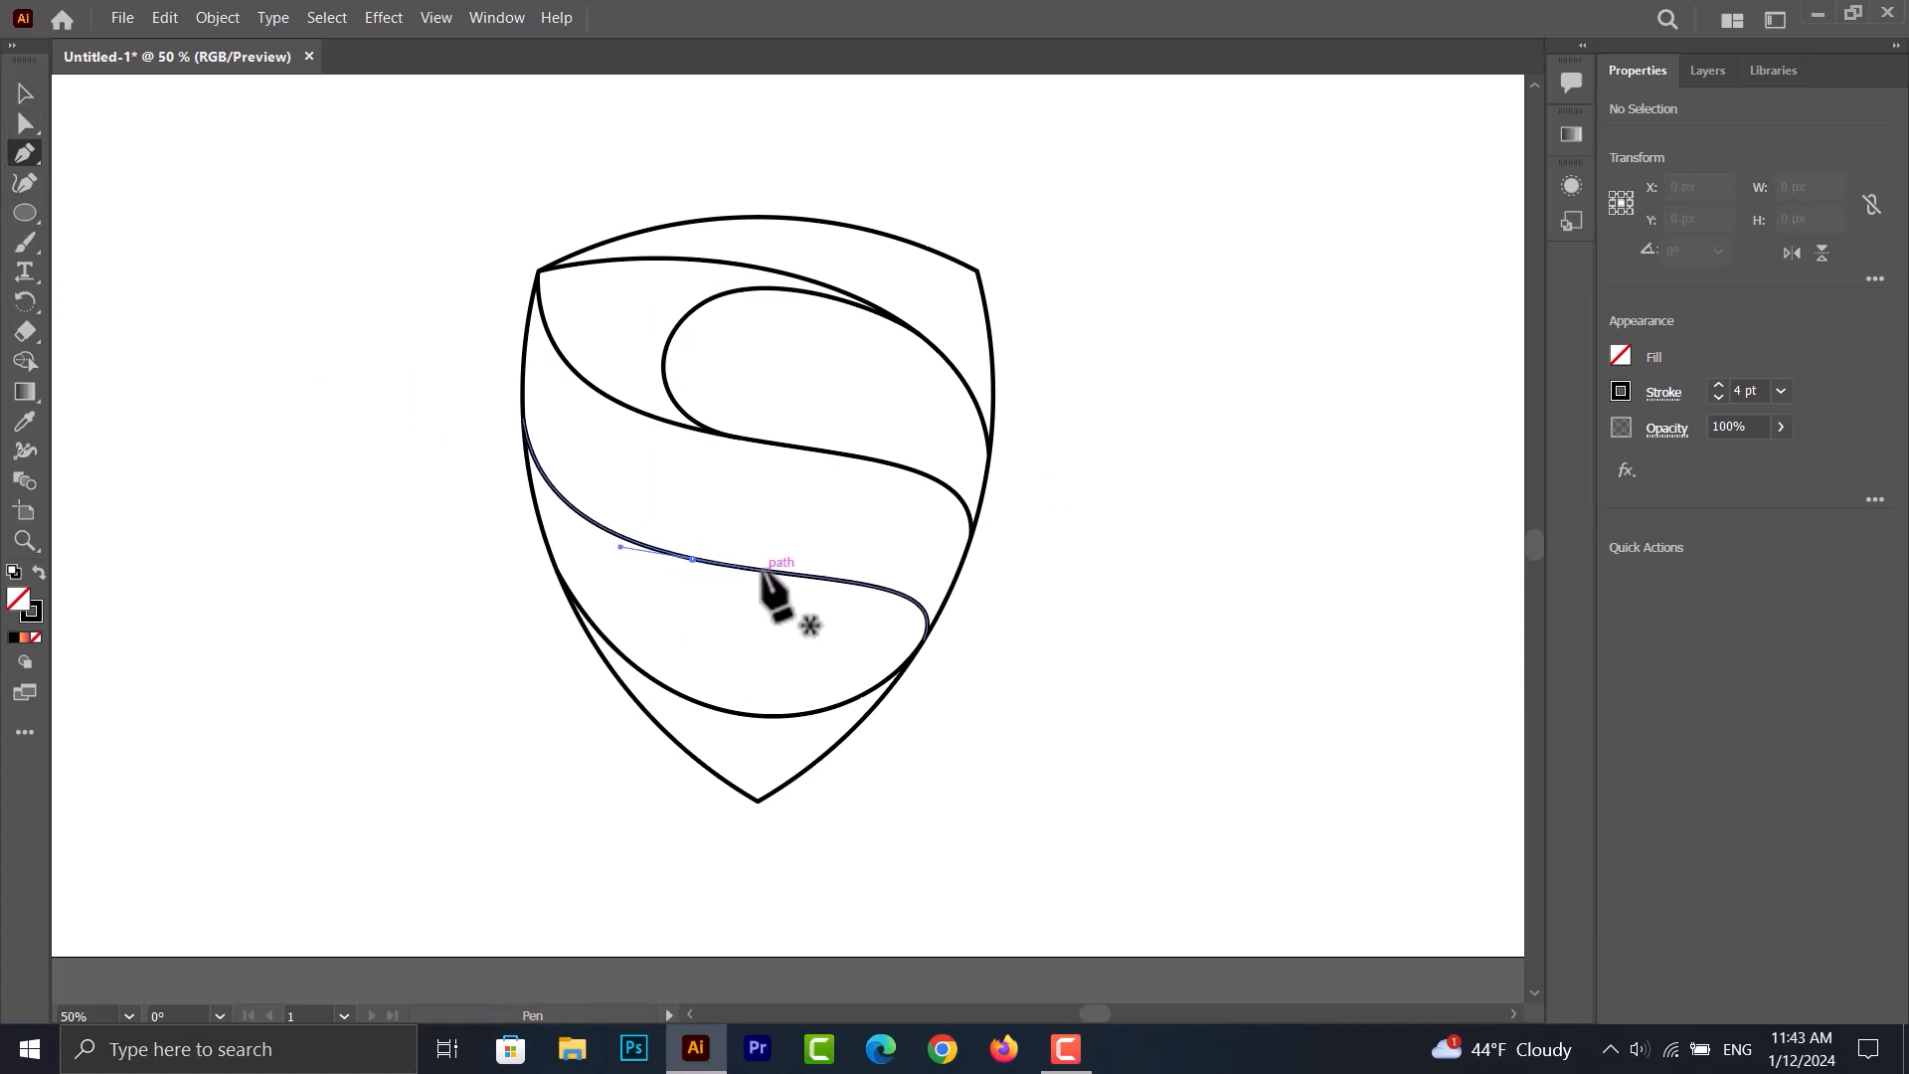
{"action": "left_click_drag", "start_coordinate": [834, 632], "coordinate": [840, 685]}
{"action": "left_click_drag", "start_coordinate": [644, 675], "coordinate": [604, 644]}
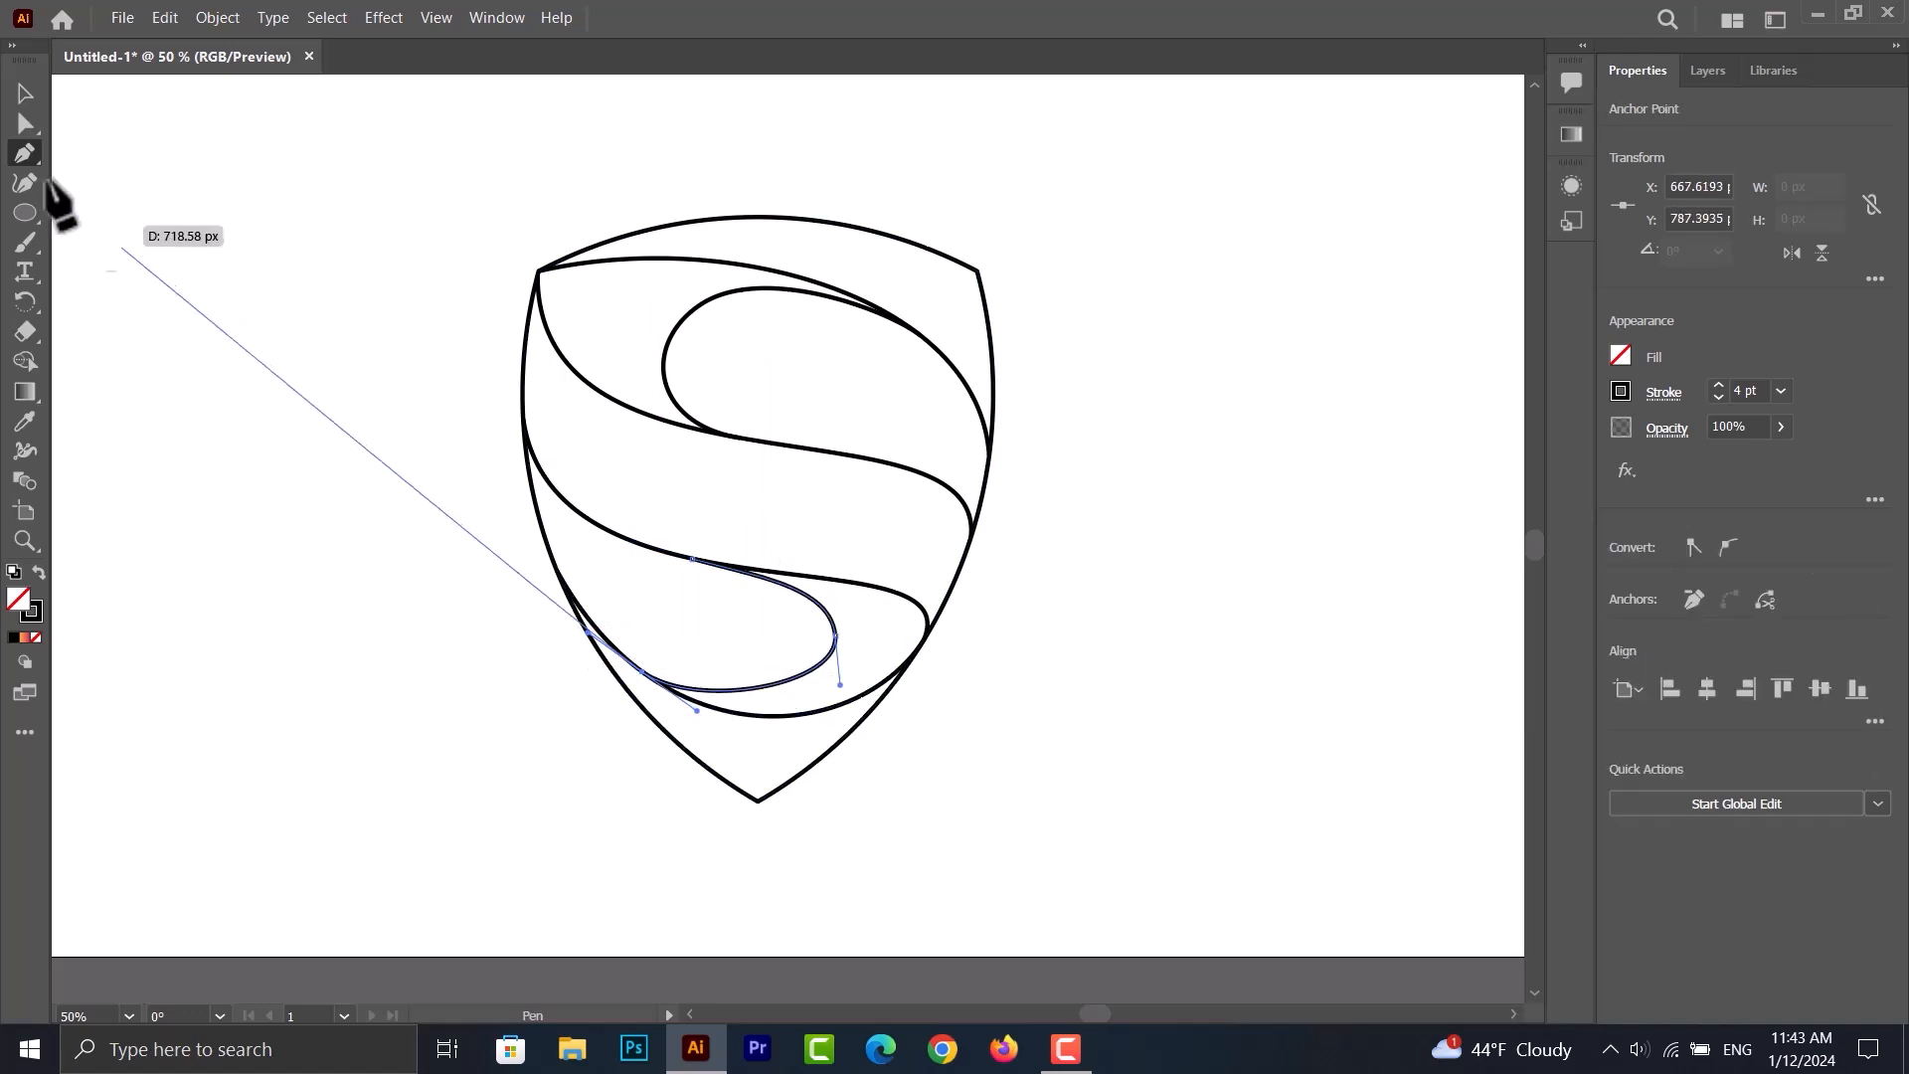
{"action": "left_click", "coordinate": [26, 123]}
{"action": "left_click_drag", "start_coordinate": [834, 632], "coordinate": [827, 649]}
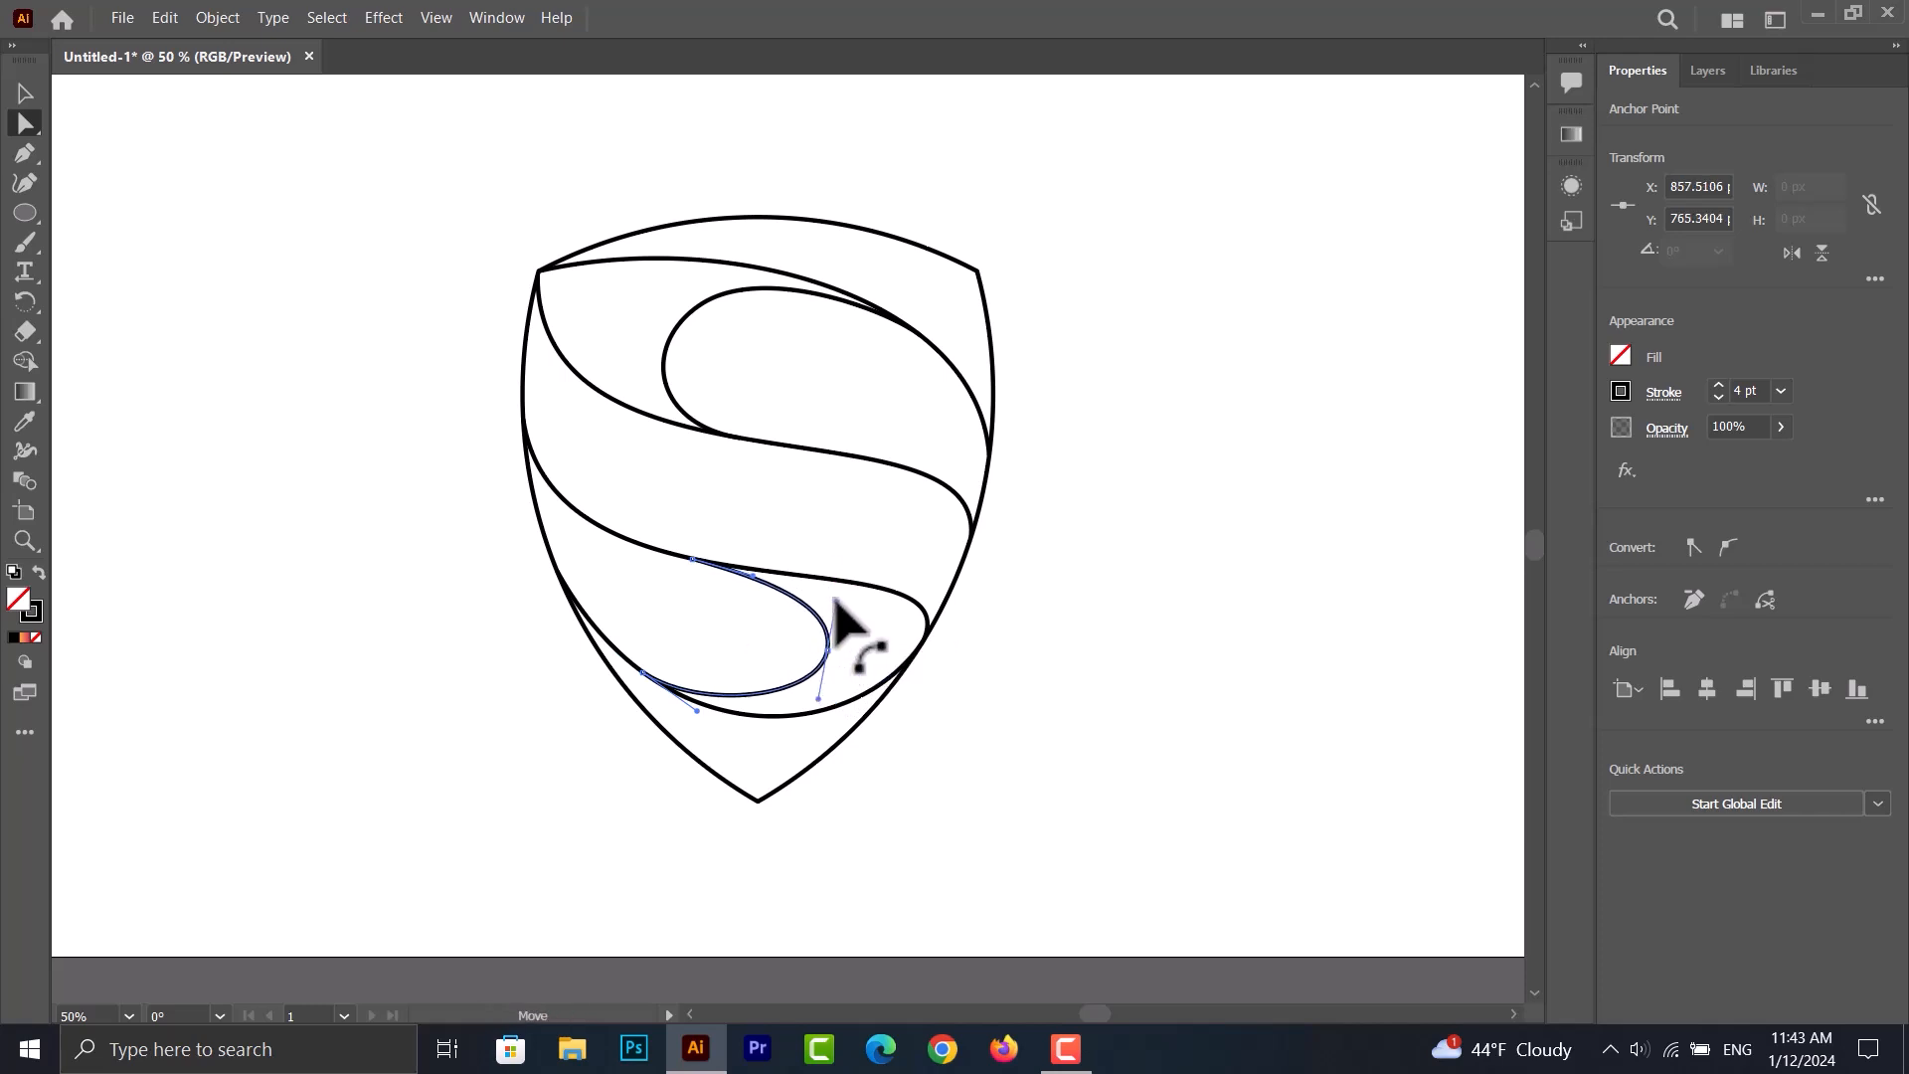
{"action": "left_click", "coordinate": [644, 673]}
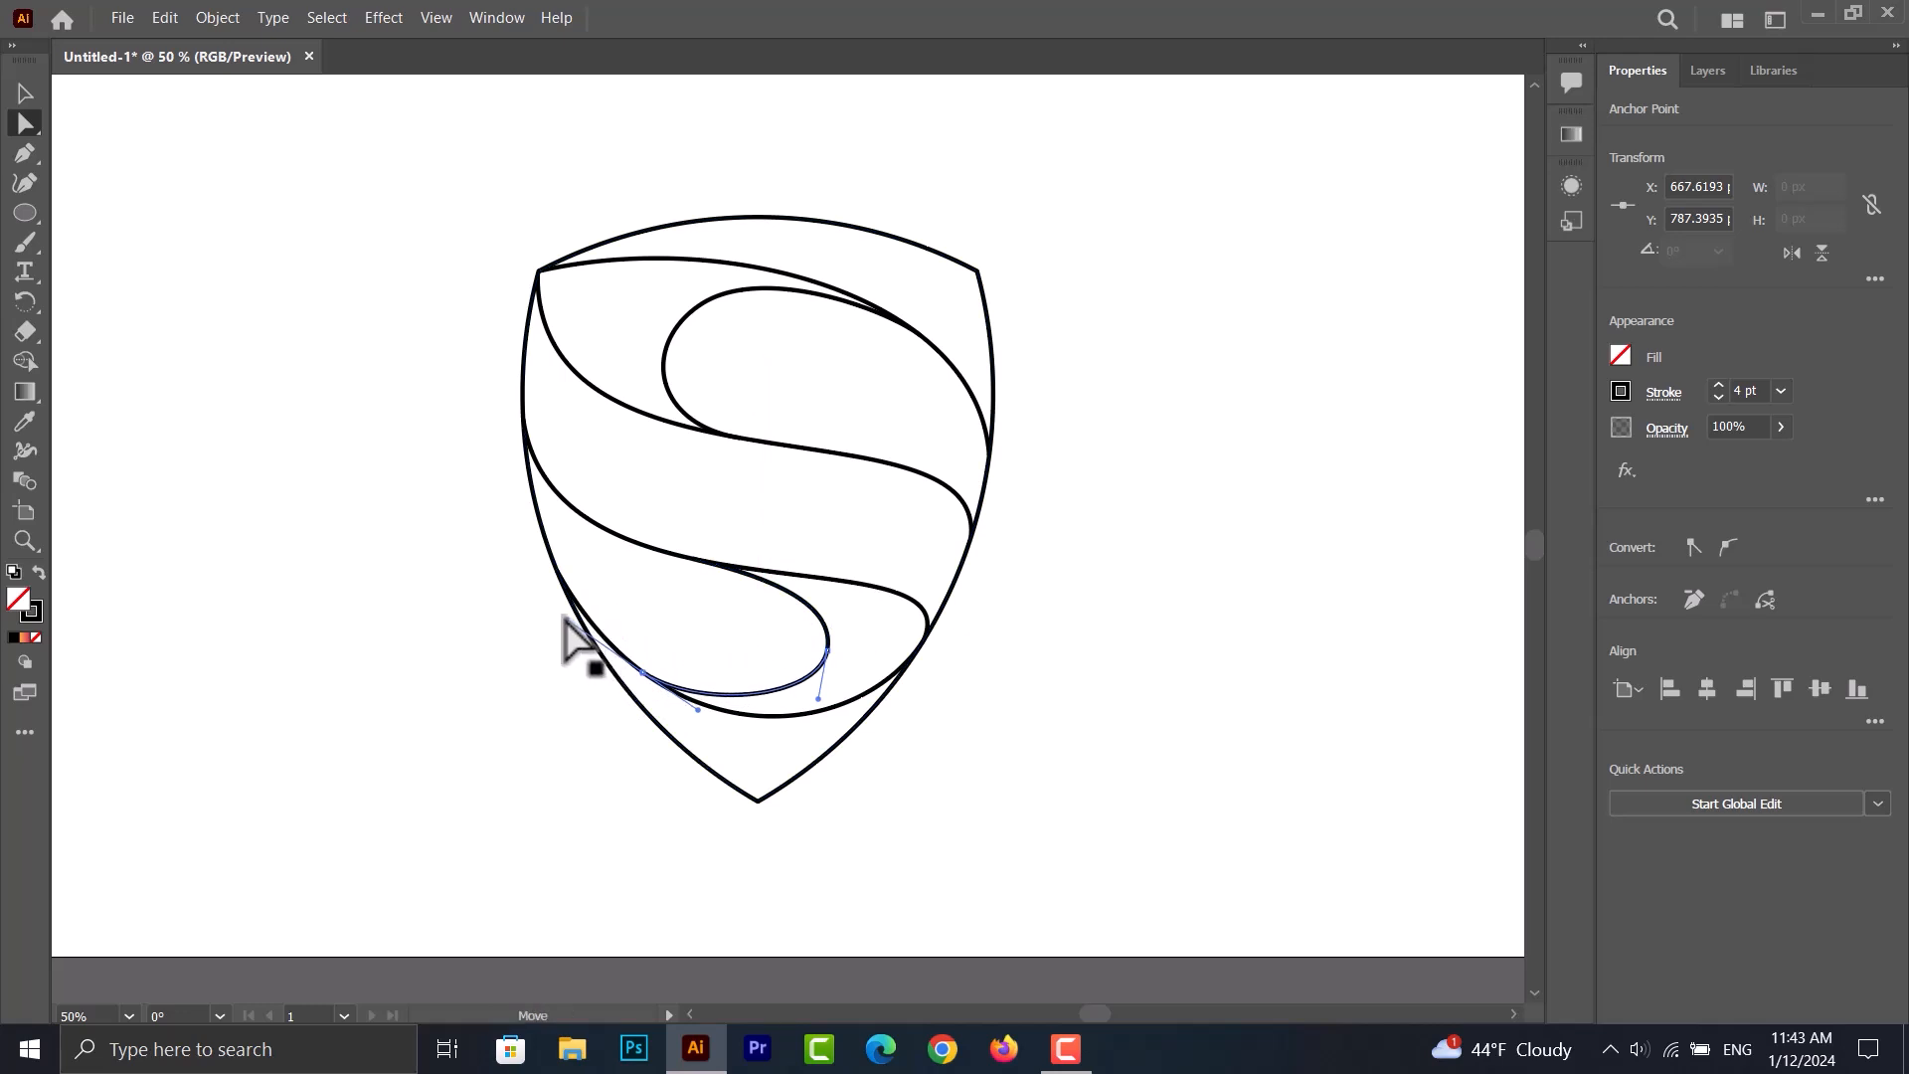
{"action": "left_click_drag", "start_coordinate": [638, 672], "coordinate": [714, 726]}
{"action": "left_click", "coordinate": [1001, 712]}
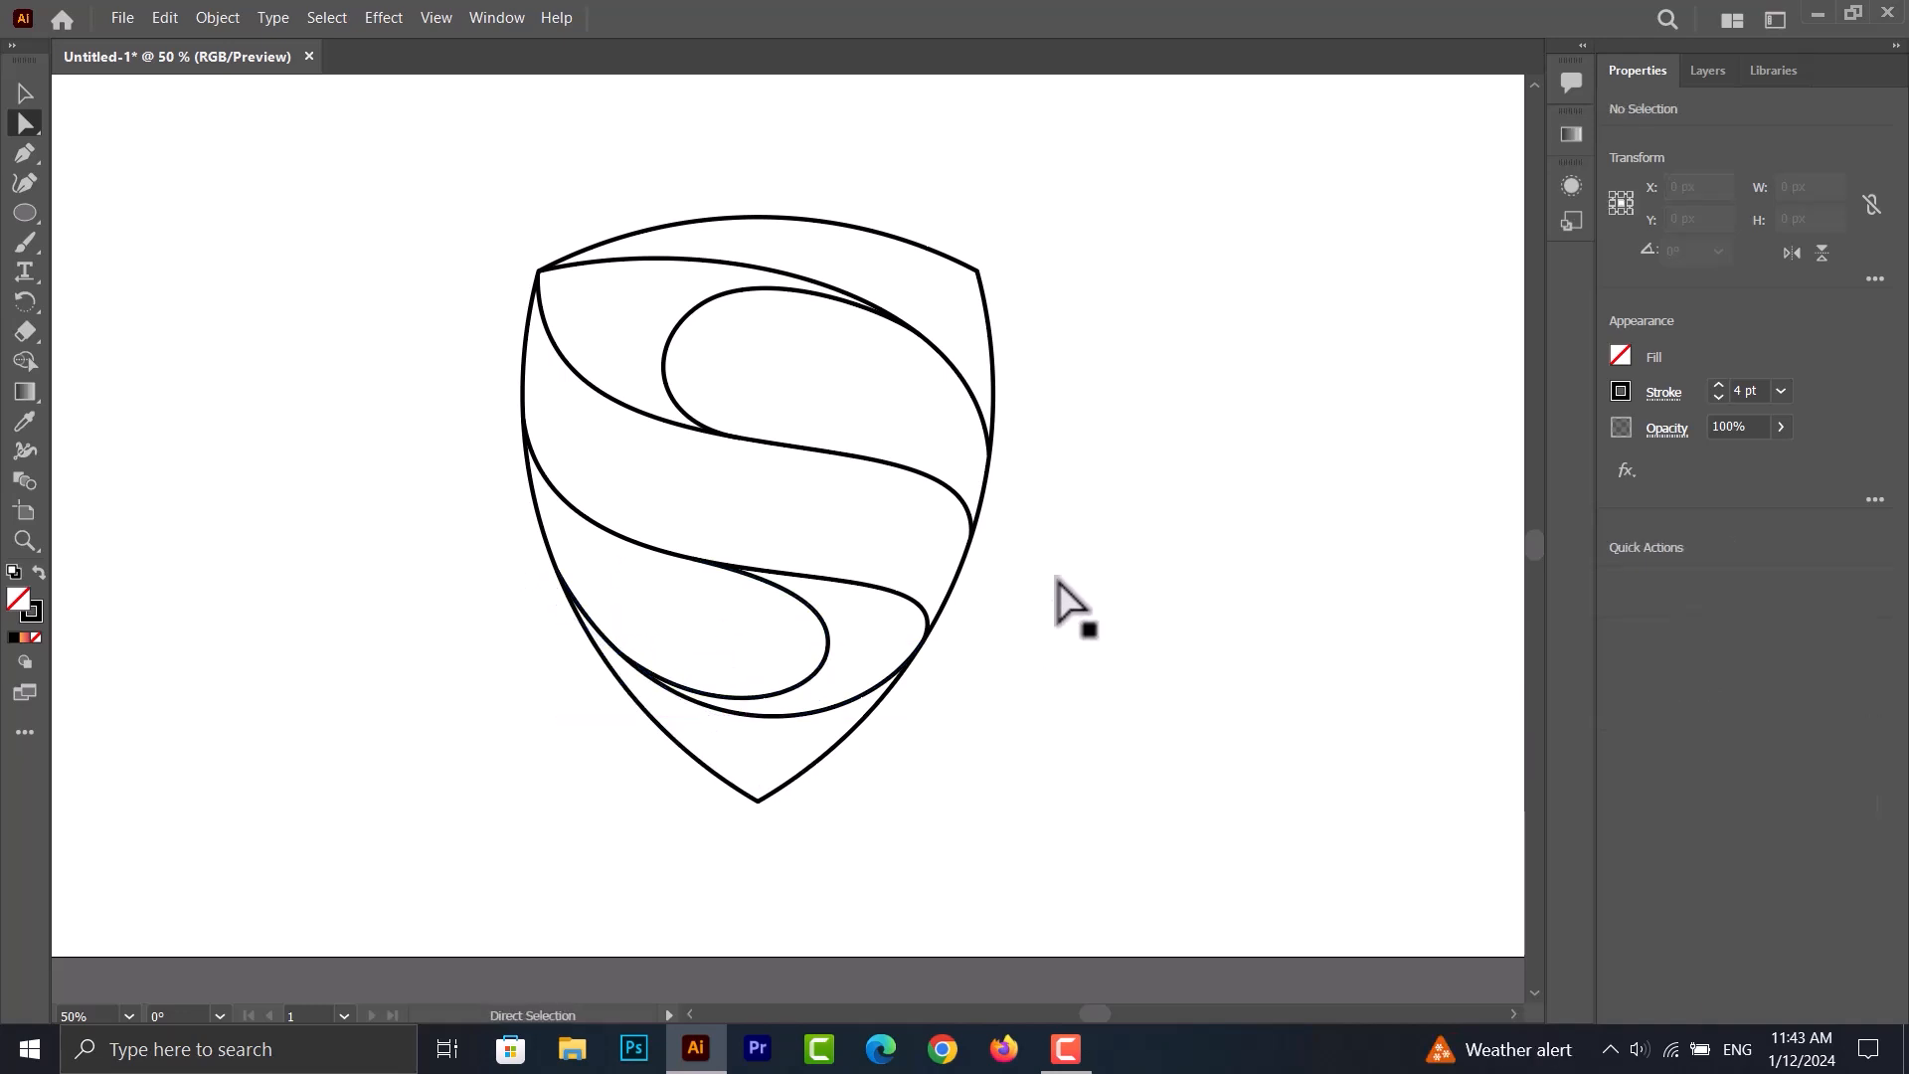
- Divide all the overlapping shield paths into separate regions with Shape Builder, then clear the selection
{"action": "left_click_drag", "start_coordinate": [1151, 164], "coordinate": [422, 913]}
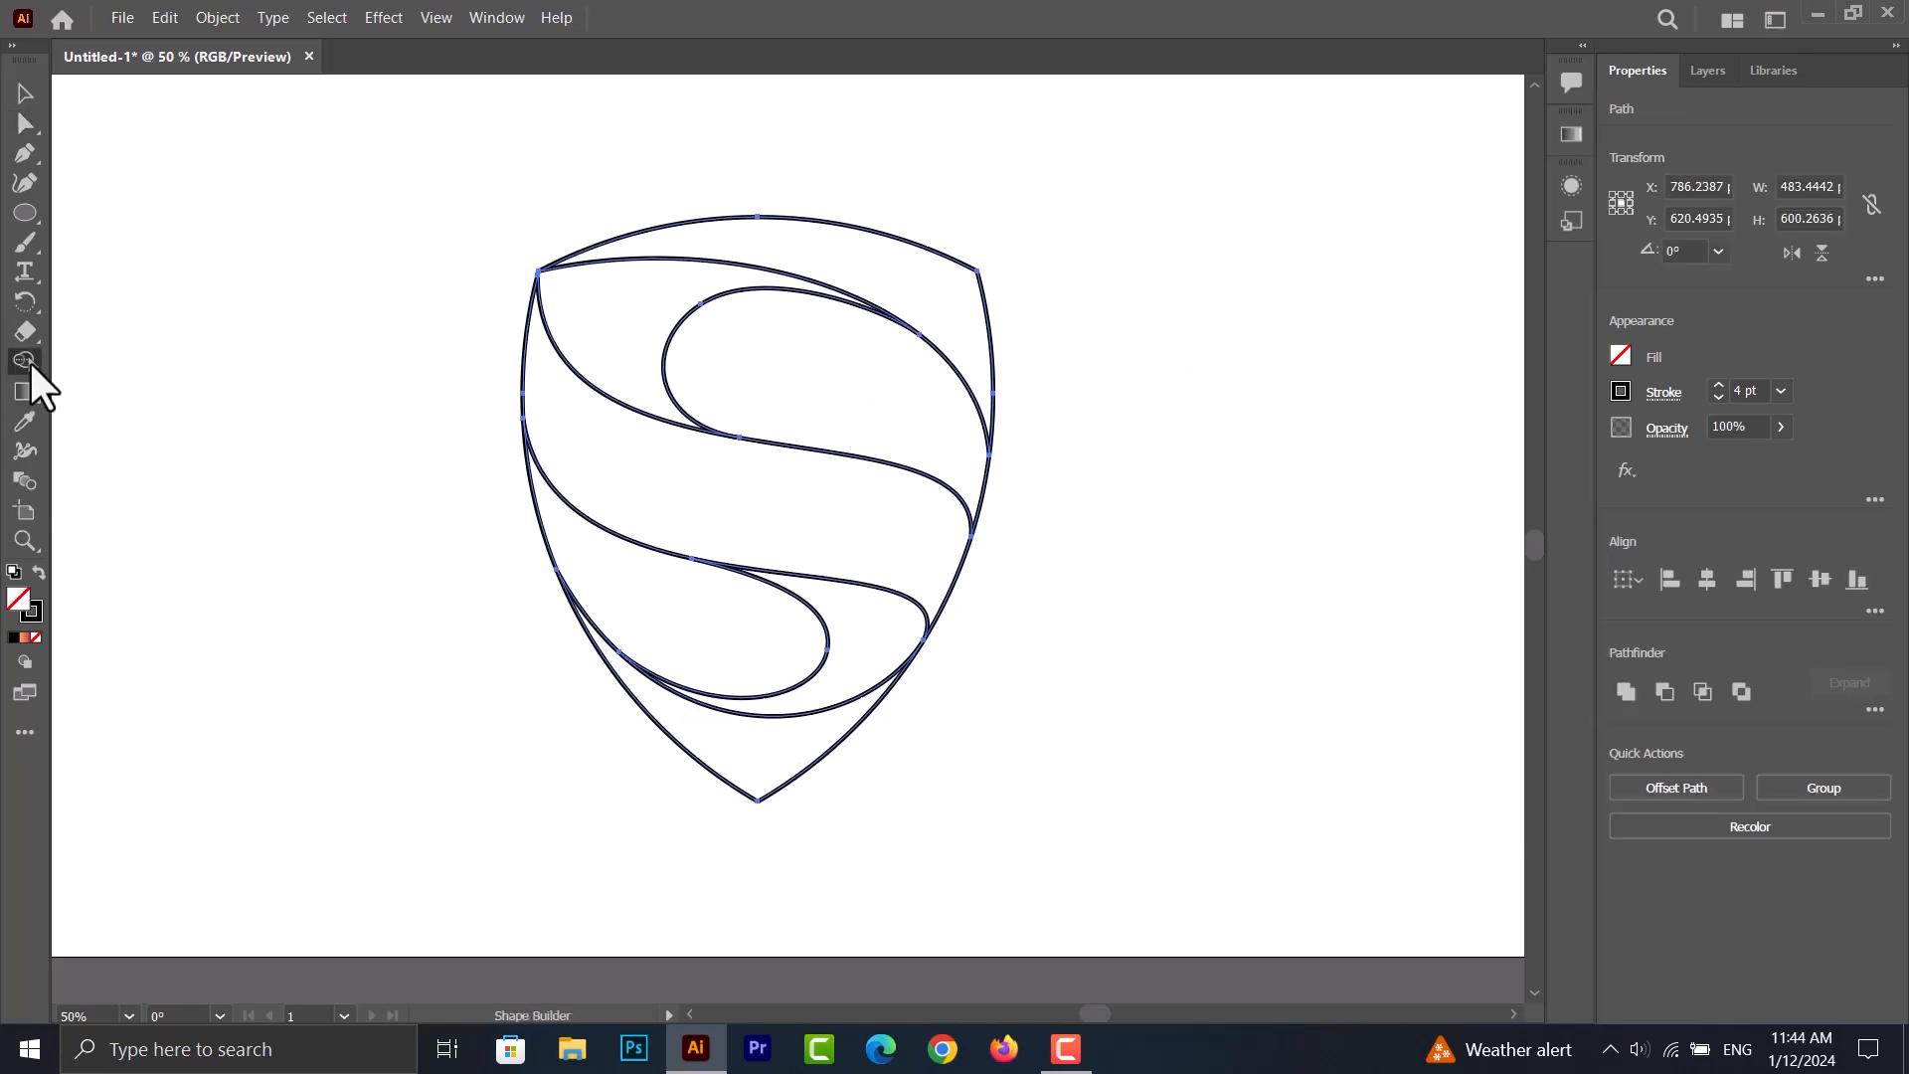
{"action": "left_click", "coordinate": [681, 340]}
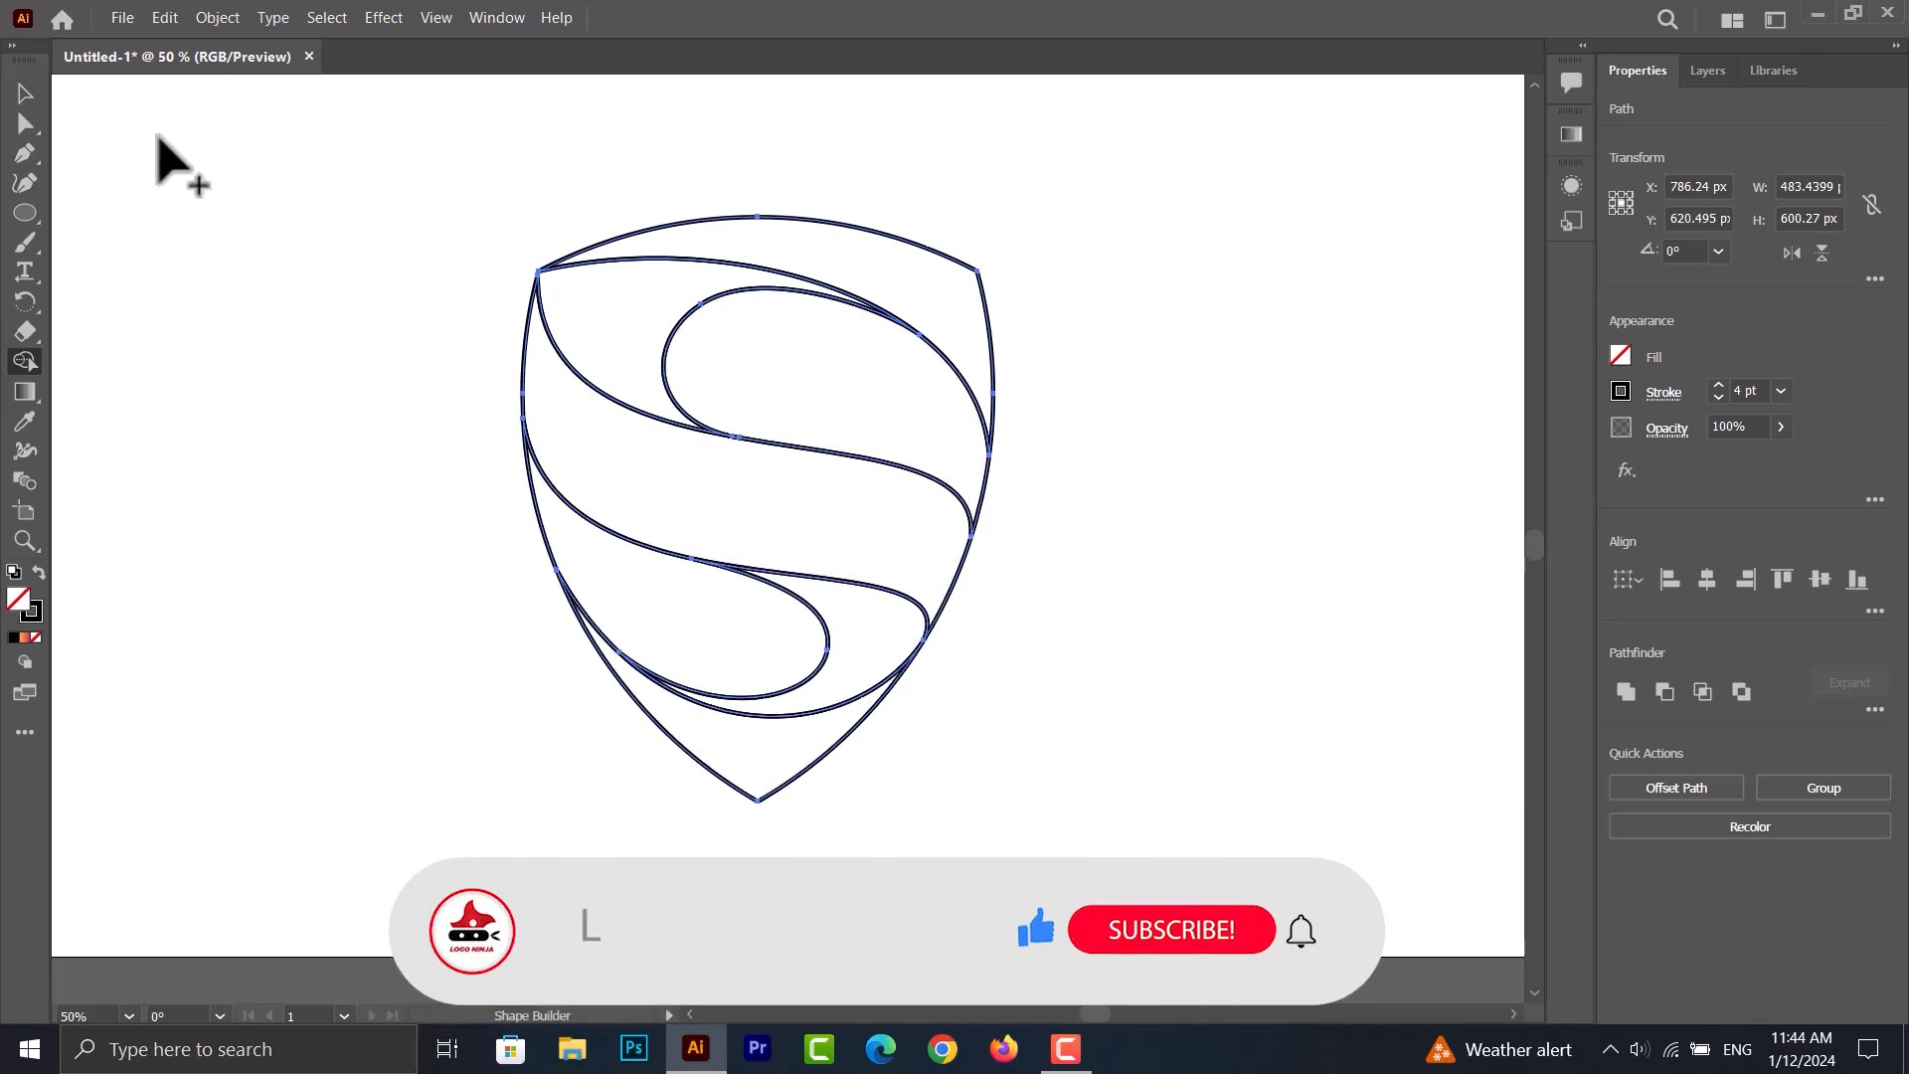
{"action": "left_click", "coordinate": [25, 94]}
{"action": "left_click", "coordinate": [261, 225]}
- Separate and delete the two teardrop regions, upper right and lower left, that form the openings of the S
{"action": "left_click_drag", "start_coordinate": [977, 502], "coordinate": [1422, 463]}
{"action": "left_click_drag", "start_coordinate": [513, 552], "coordinate": [234, 542]}
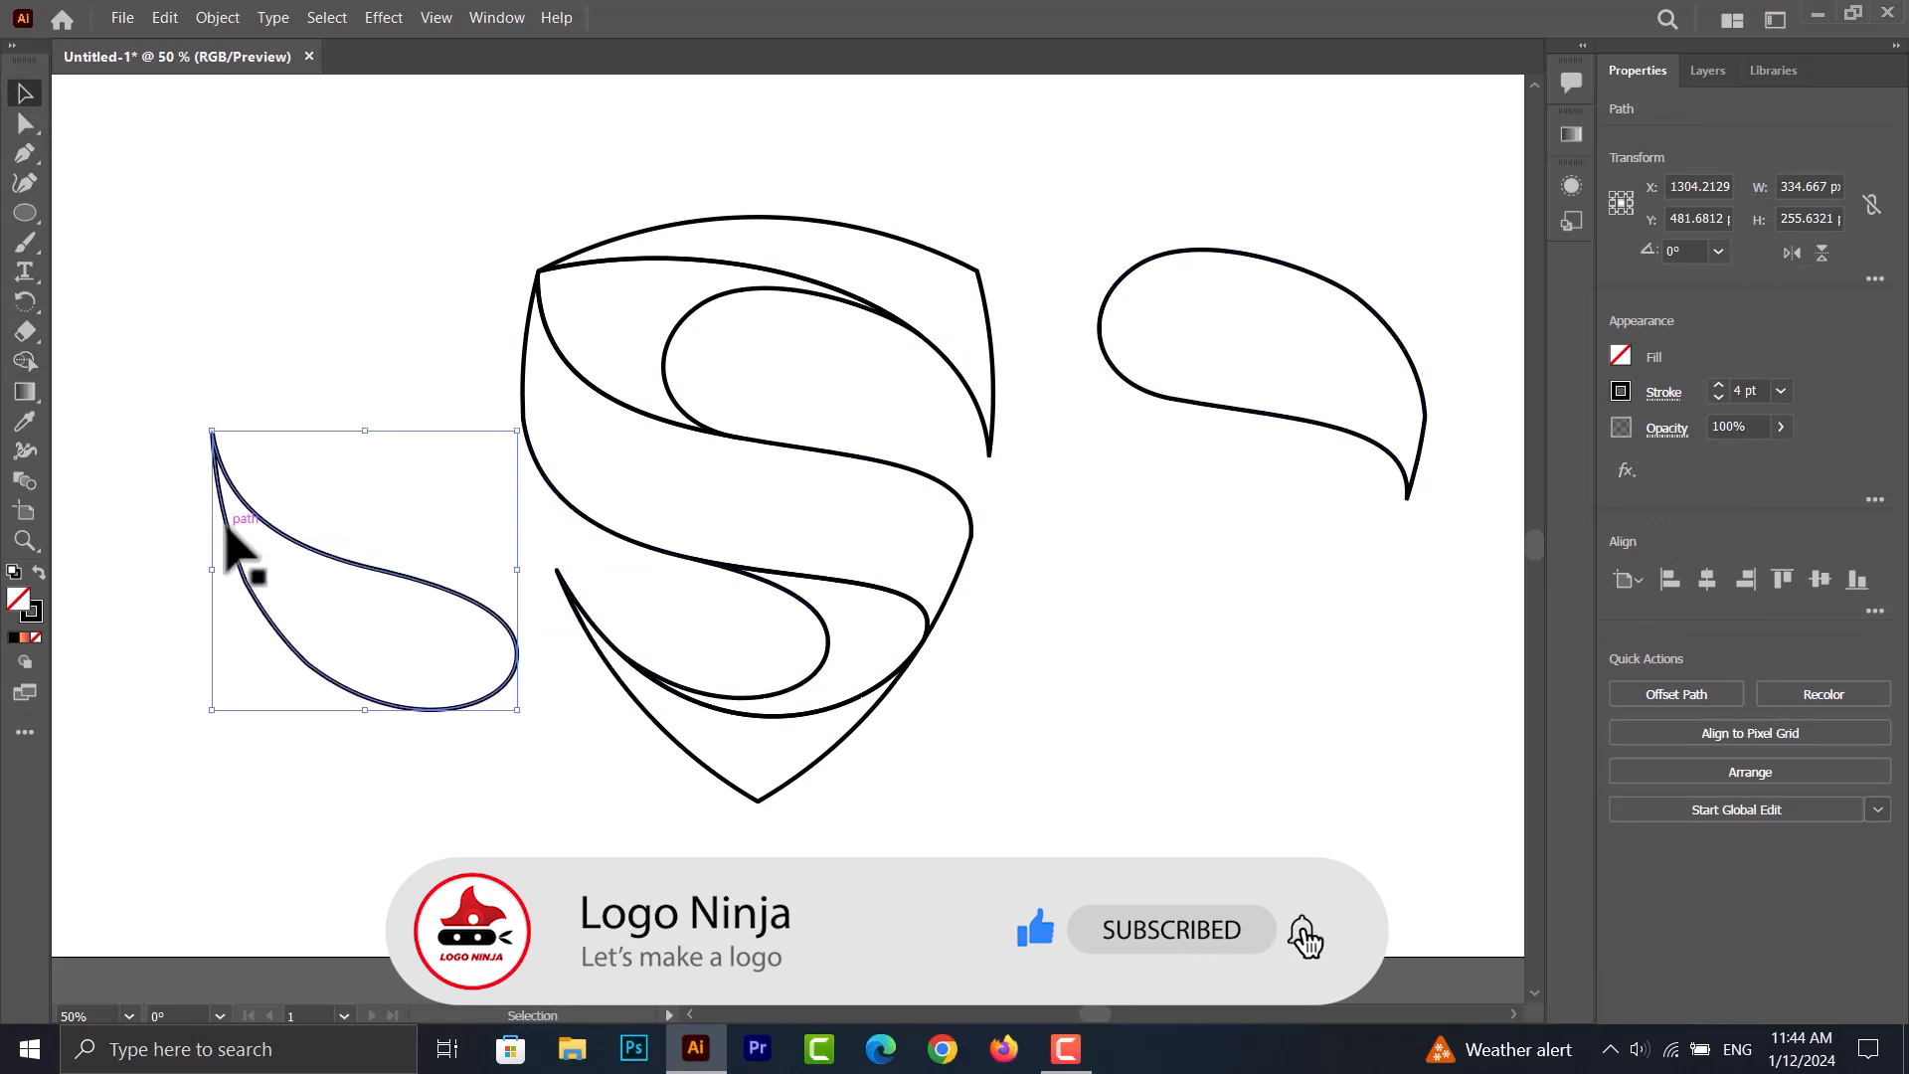
{"action": "key", "text": "Delete"}
{"action": "left_click_drag", "start_coordinate": [1177, 204], "coordinate": [1323, 467]}
{"action": "key", "text": "Delete"}
- Fill all the shield pieces with the orange-to-pink linear gradient and remove their stroke
{"action": "left_click_drag", "start_coordinate": [1079, 162], "coordinate": [384, 852]}
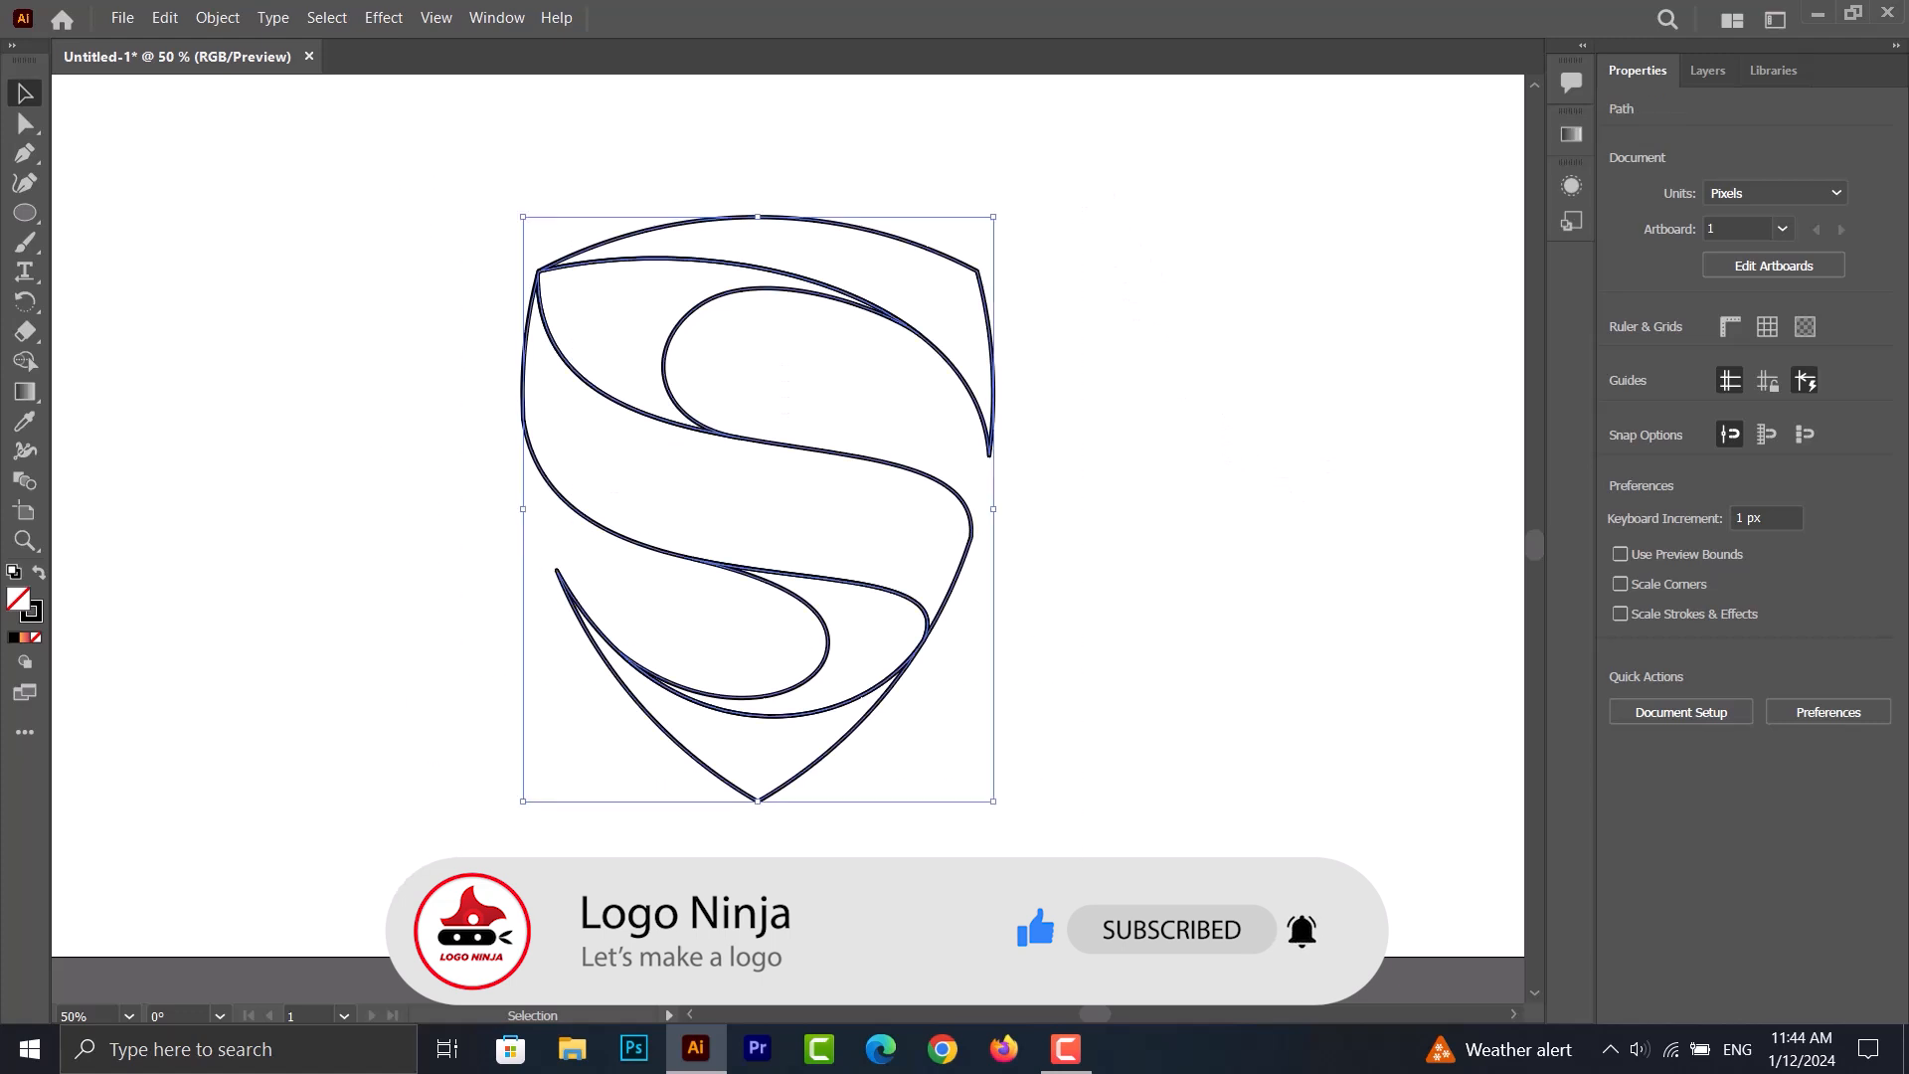
{"action": "left_click", "coordinate": [1572, 135]}
{"action": "left_click", "coordinate": [1285, 168]}
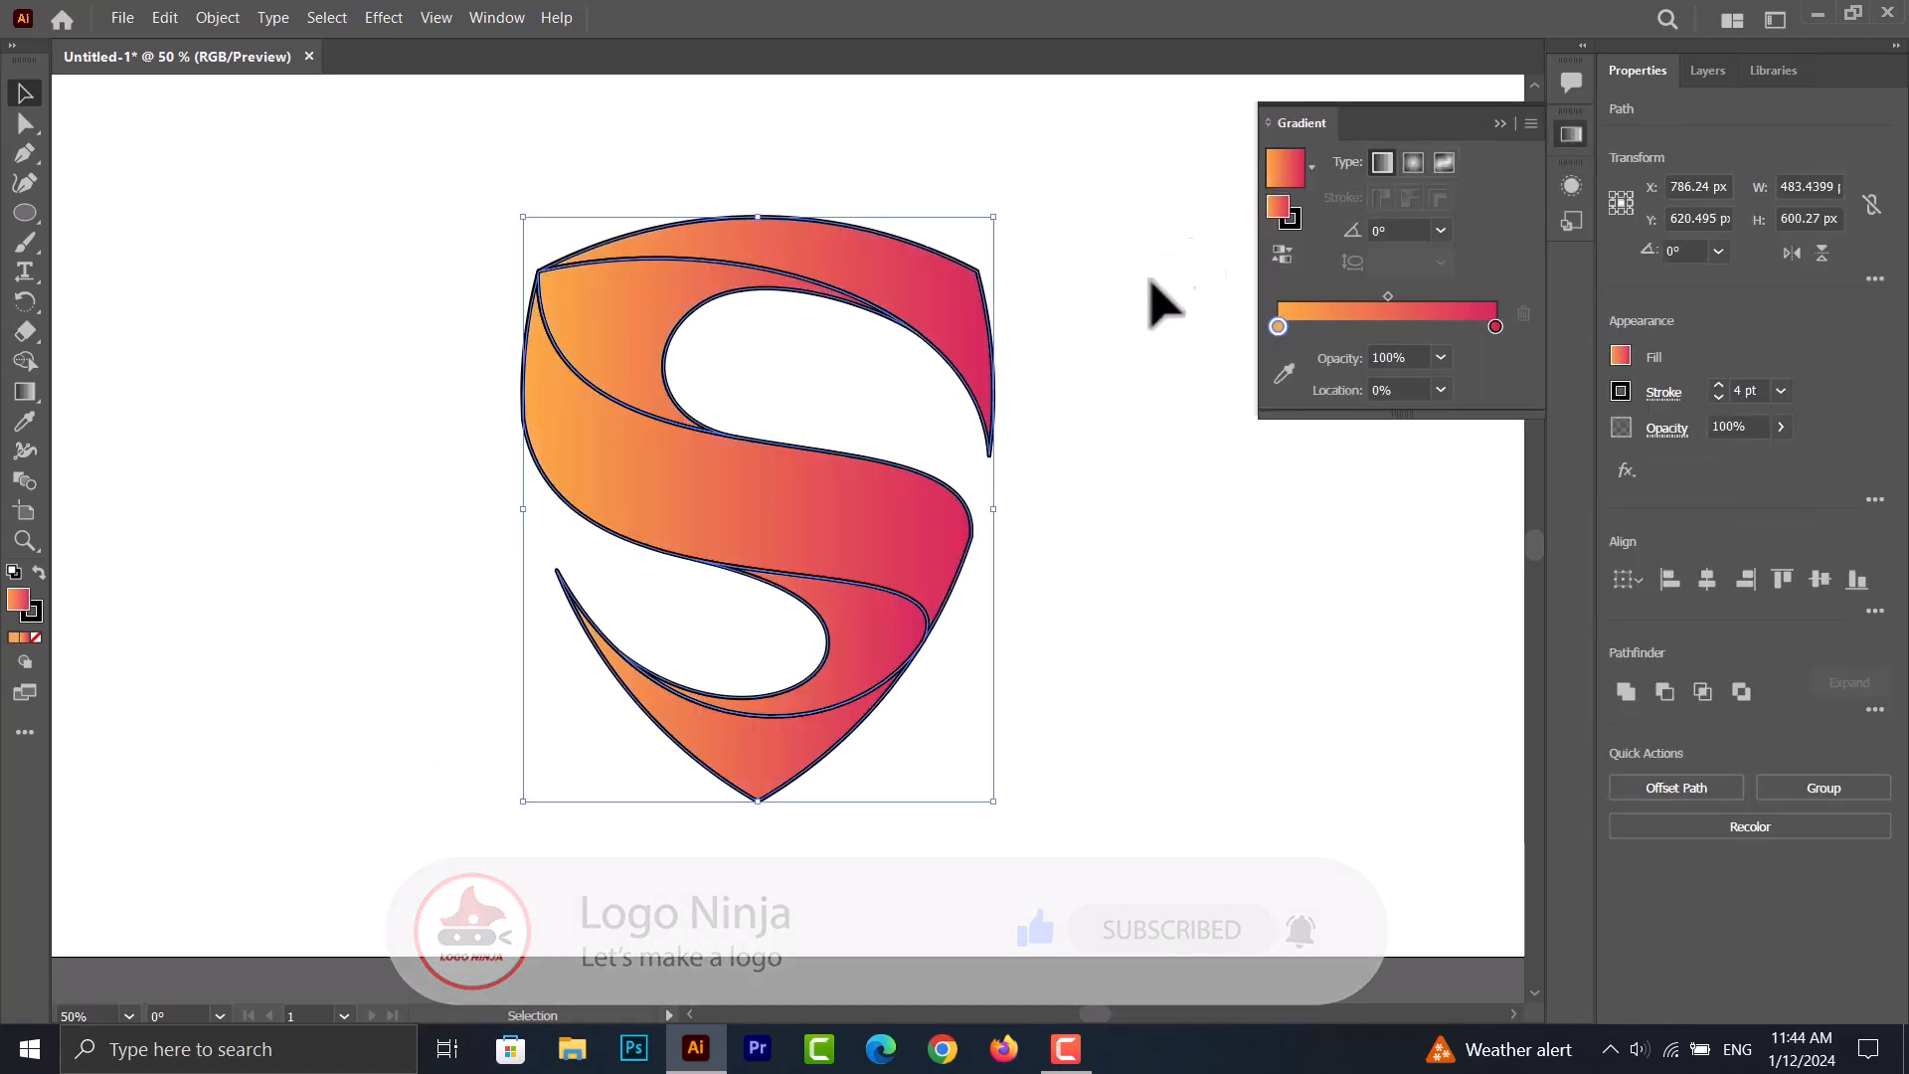
{"action": "left_click", "coordinate": [987, 229]}
{"action": "left_click_drag", "start_coordinate": [1050, 166], "coordinate": [436, 873]}
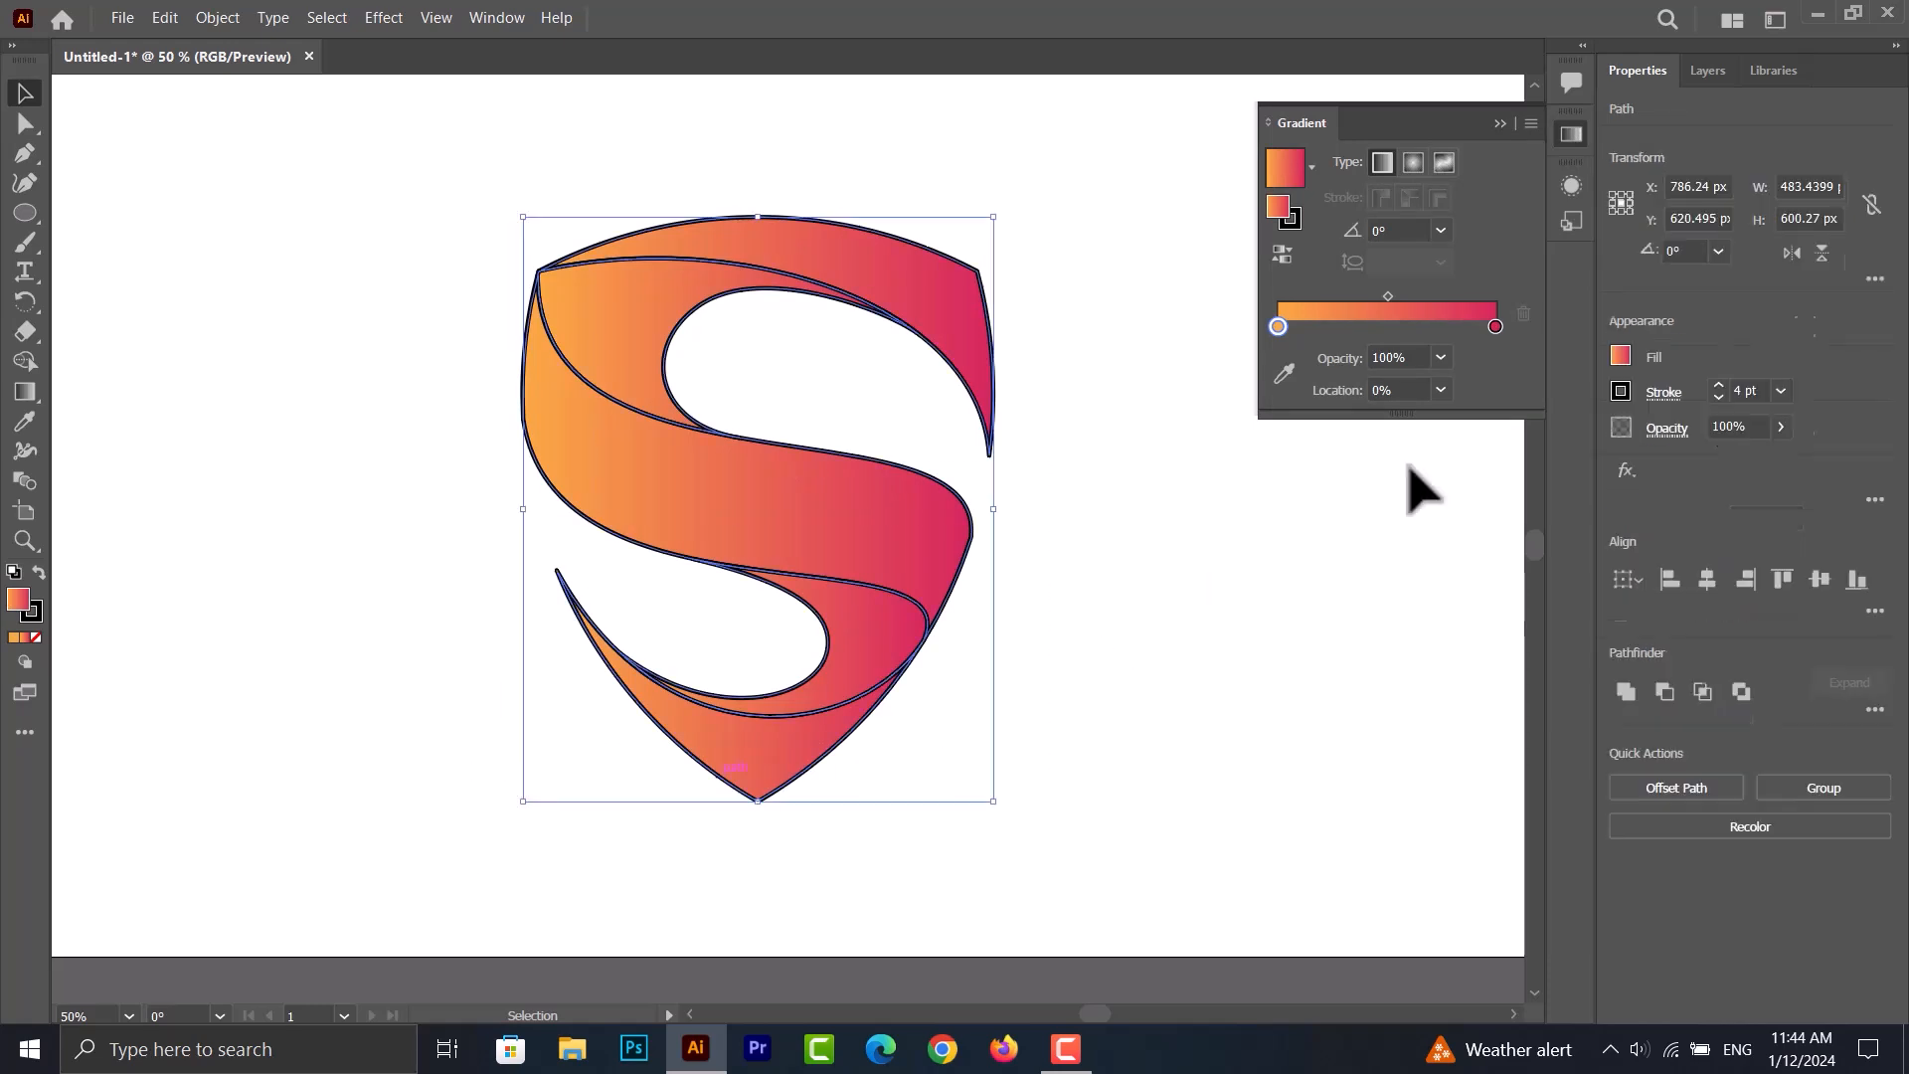
{"action": "left_click", "coordinate": [1621, 392]}
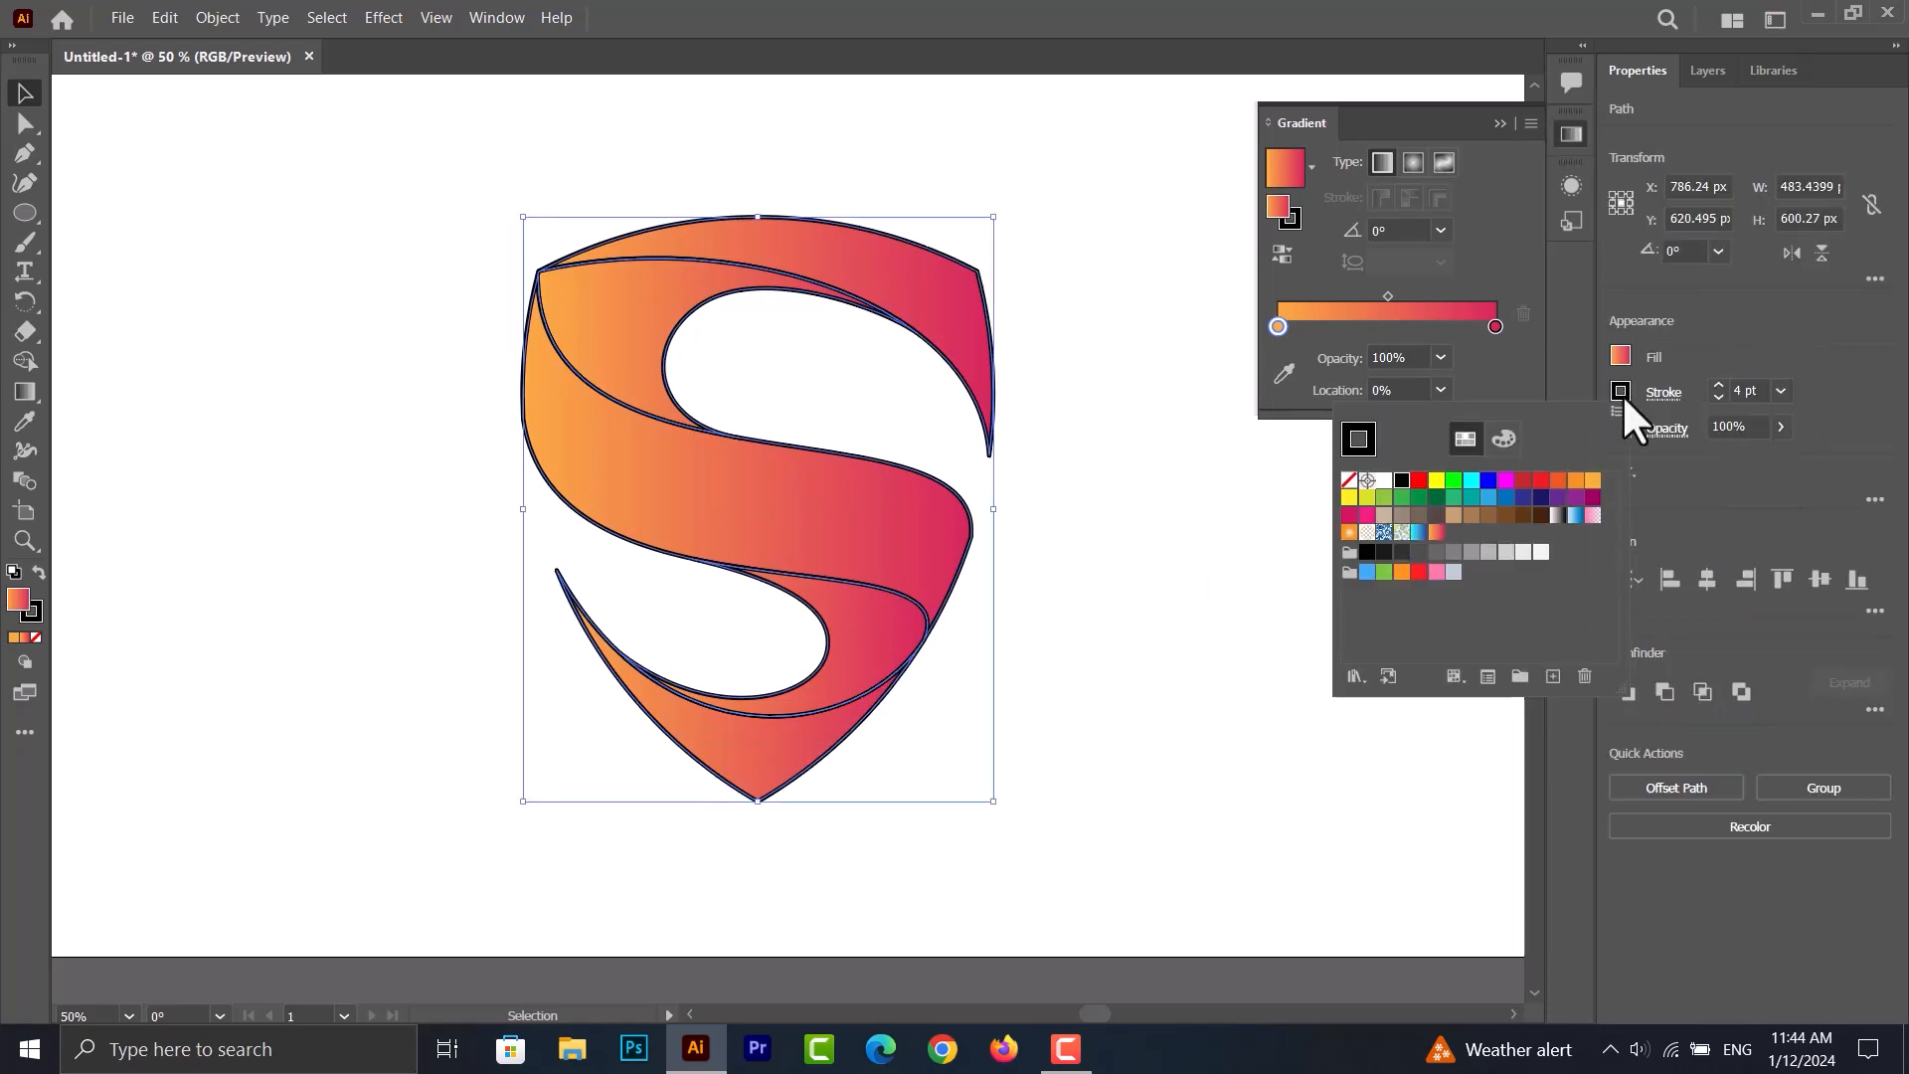
{"action": "left_click", "coordinate": [1354, 487]}
{"action": "left_click", "coordinate": [1069, 294]}
- Fill the upper and lower inner fold pieces with the cyan-to-blue New Gradient Swatch 1
{"action": "left_click", "coordinate": [925, 279]}
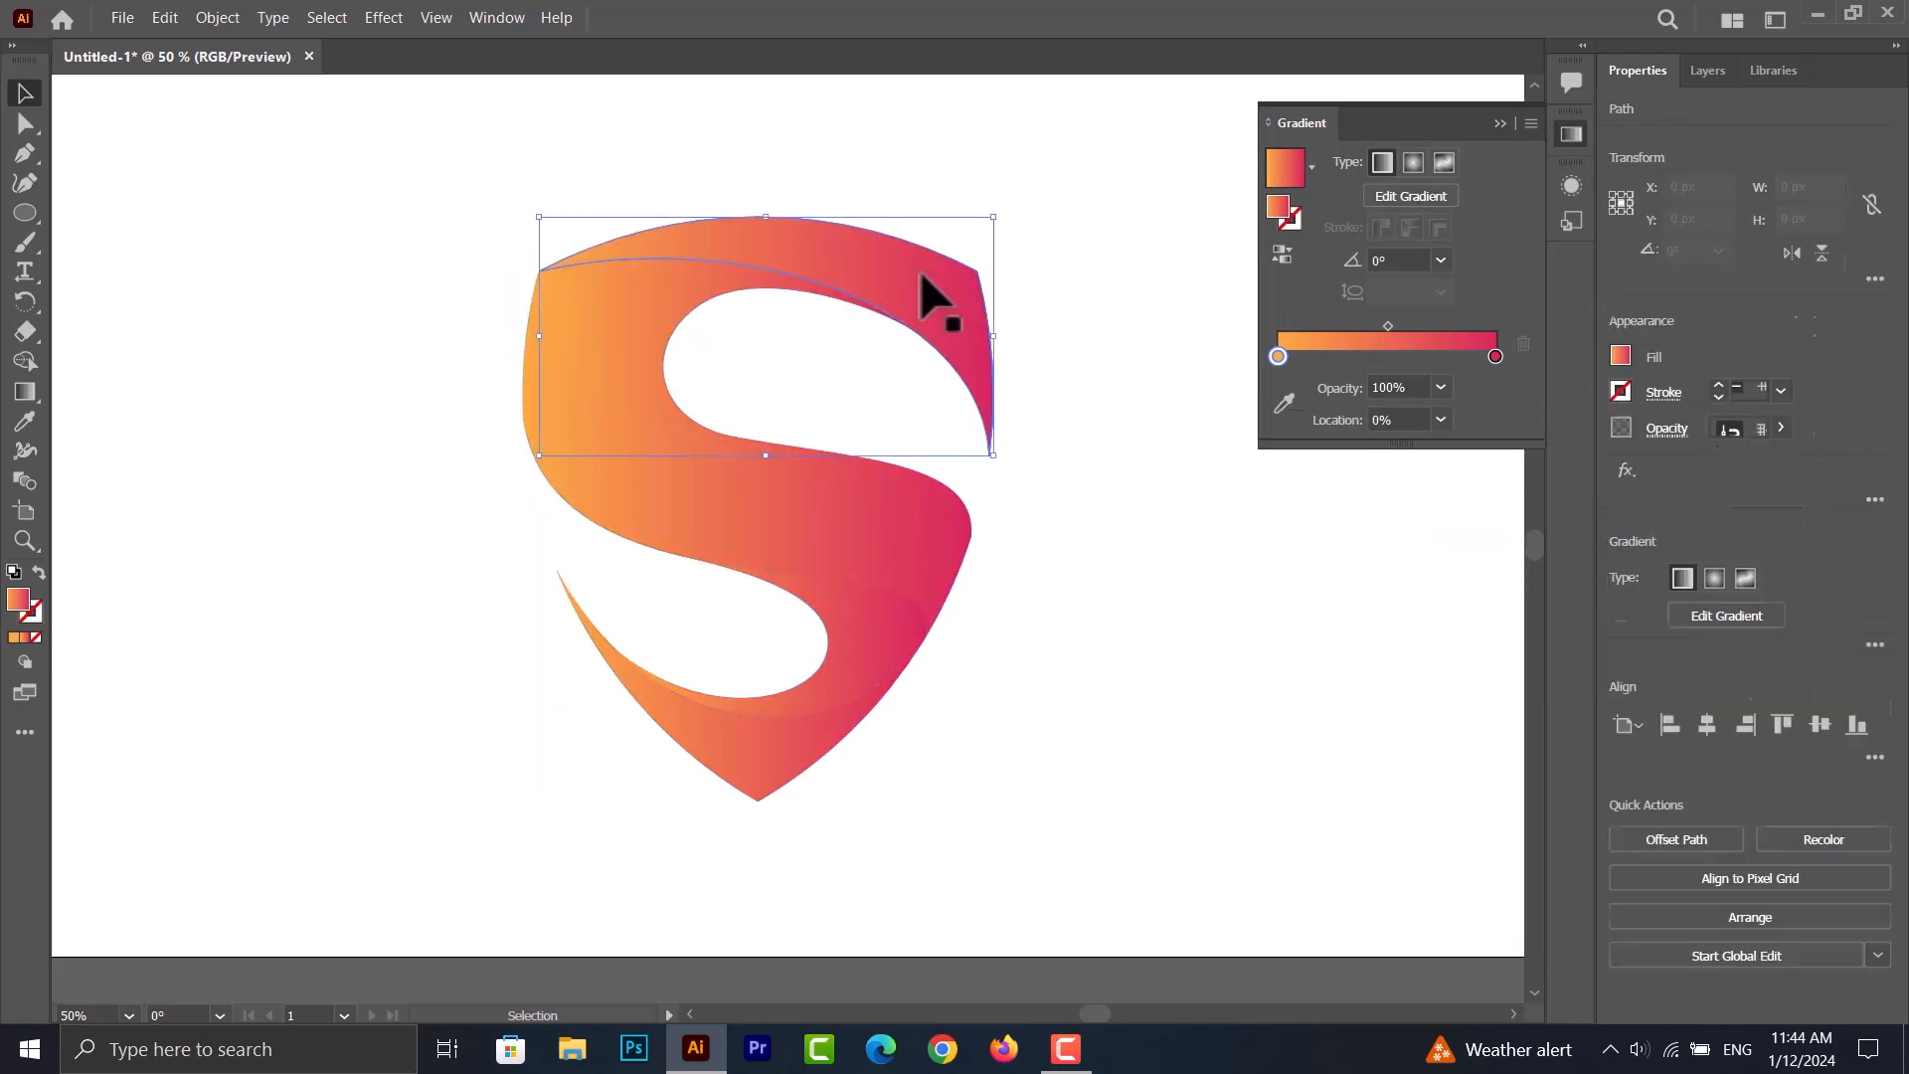
{"action": "left_click", "coordinate": [660, 329]}
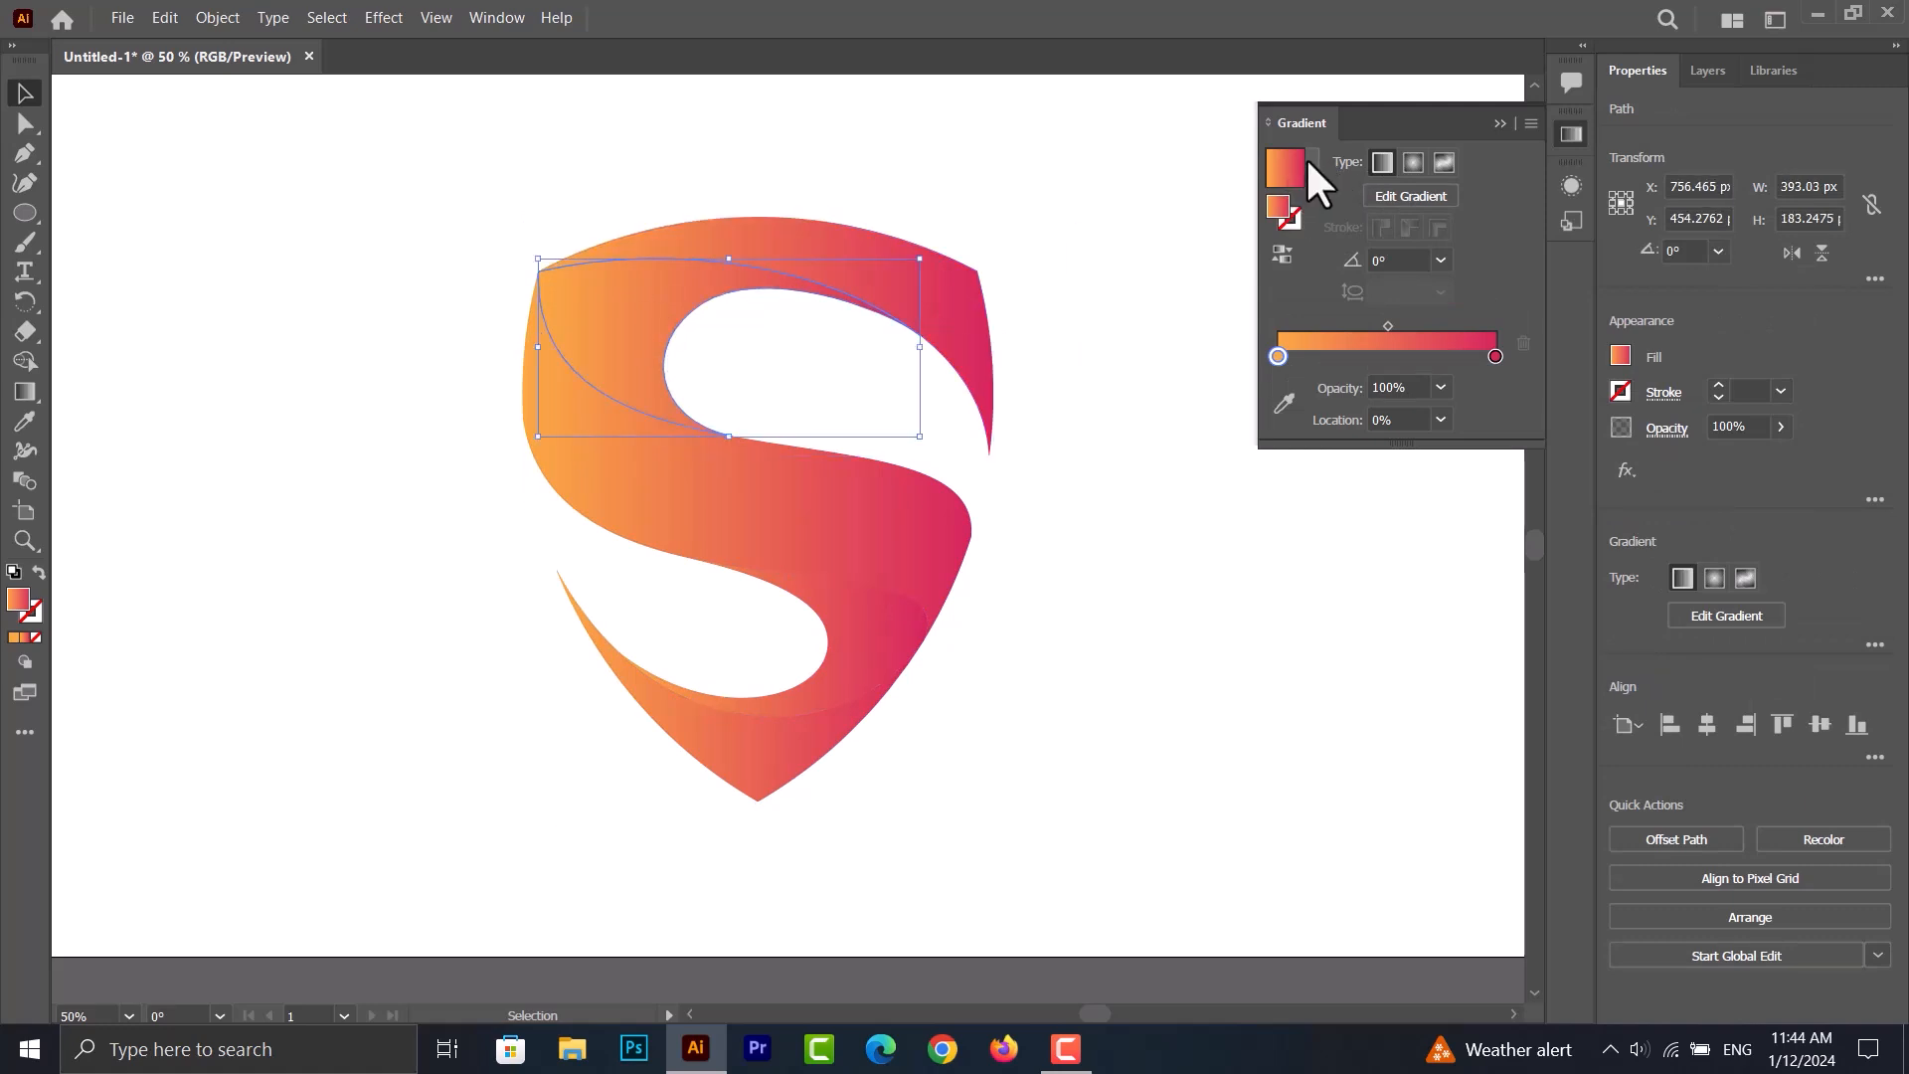
{"action": "left_click", "coordinate": [1312, 166]}
{"action": "left_click", "coordinate": [1170, 294]}
{"action": "left_click", "coordinate": [845, 676]}
{"action": "left_click", "coordinate": [1313, 165]}
{"action": "left_click", "coordinate": [1181, 302]}
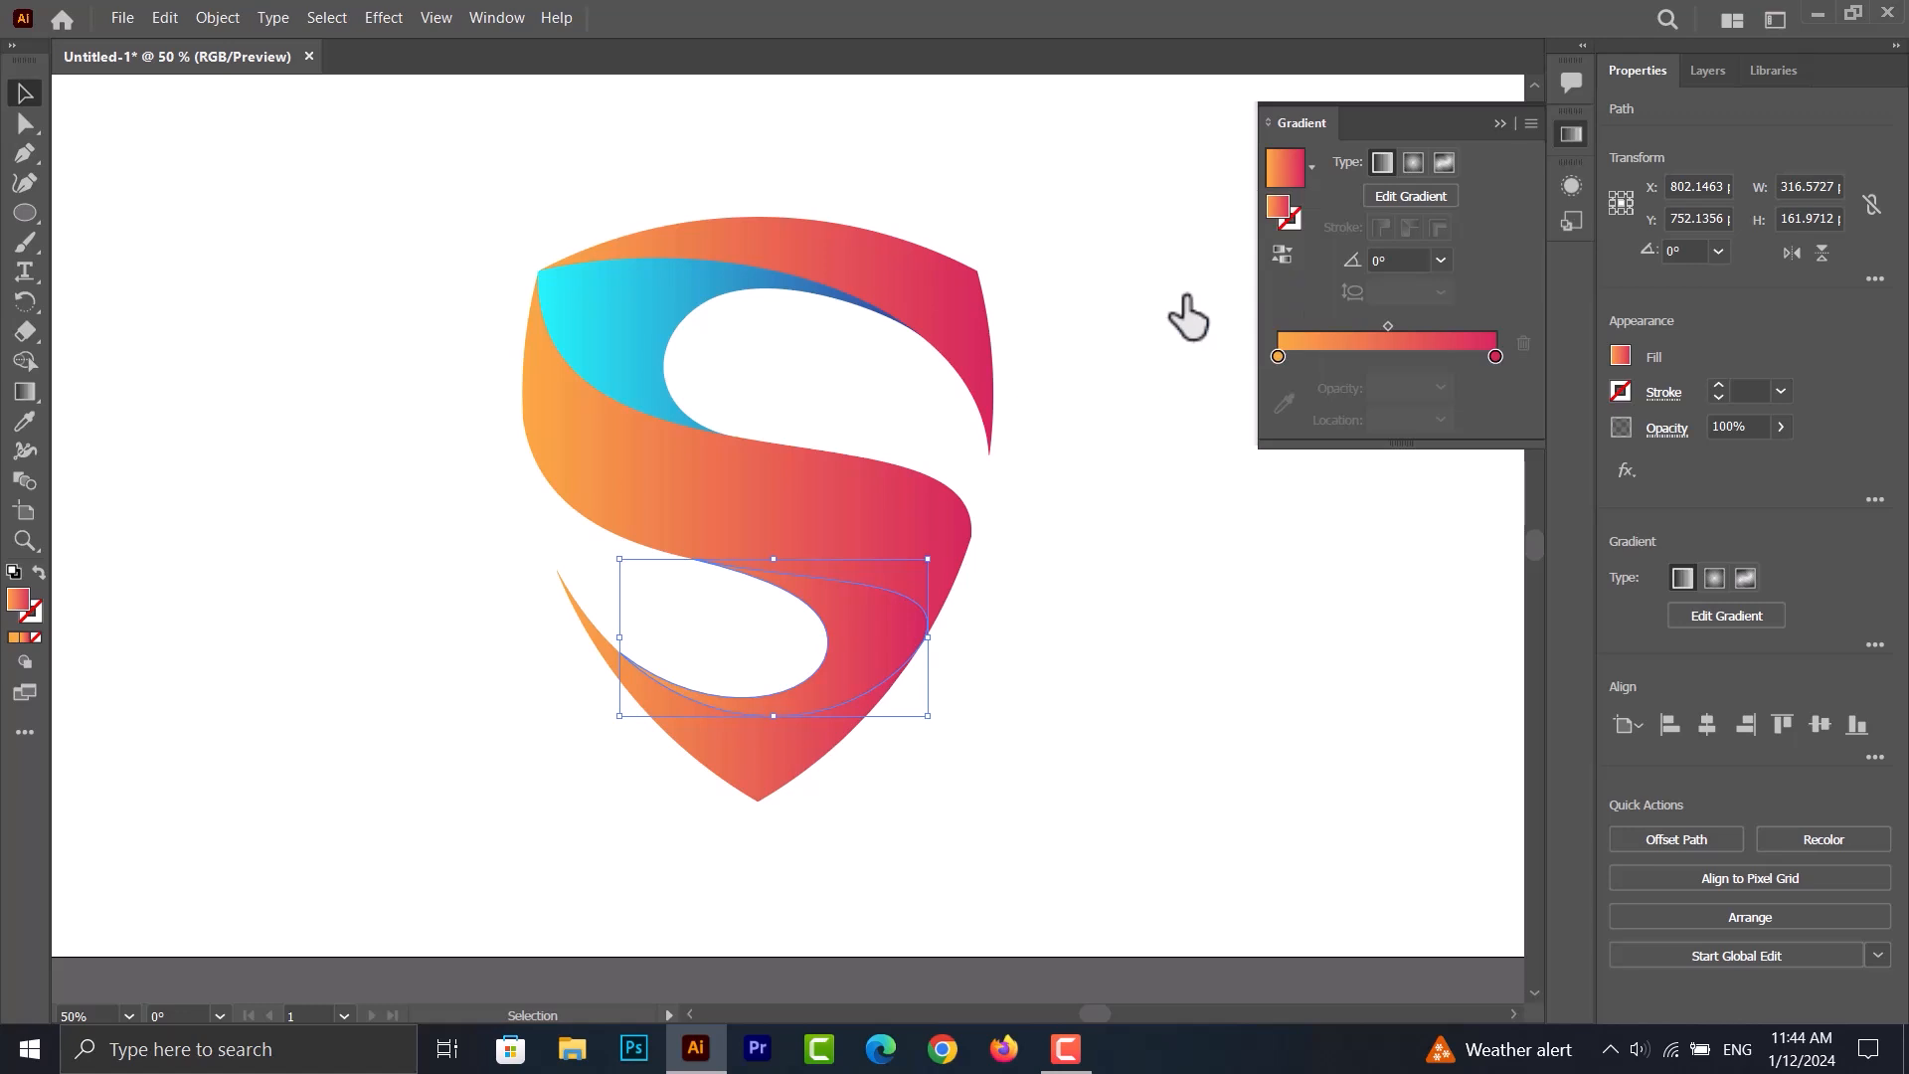
{"action": "left_click", "coordinate": [1104, 552]}
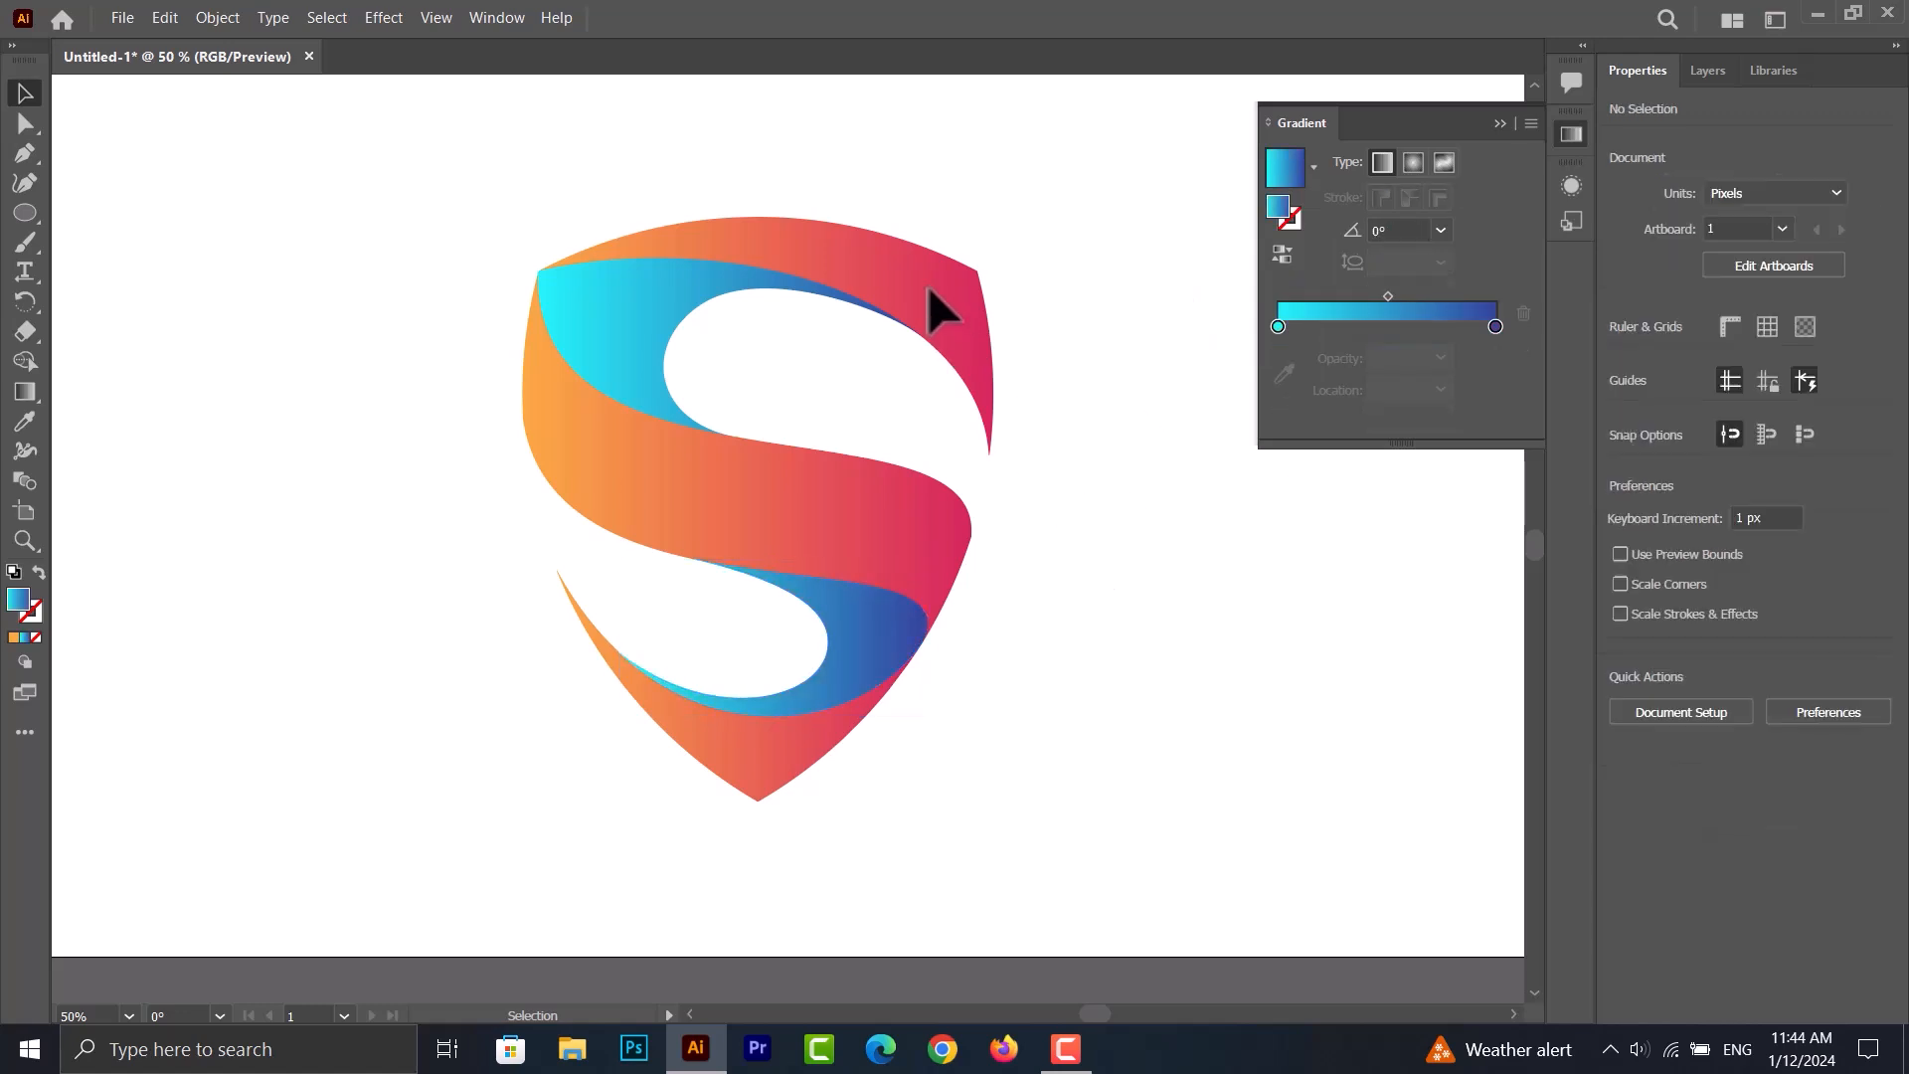
- Apply New Gradient Swatch 1 to the middle S band and New Gradient Swatch 2 to the upper inner fold
{"action": "left_click", "coordinate": [841, 534]}
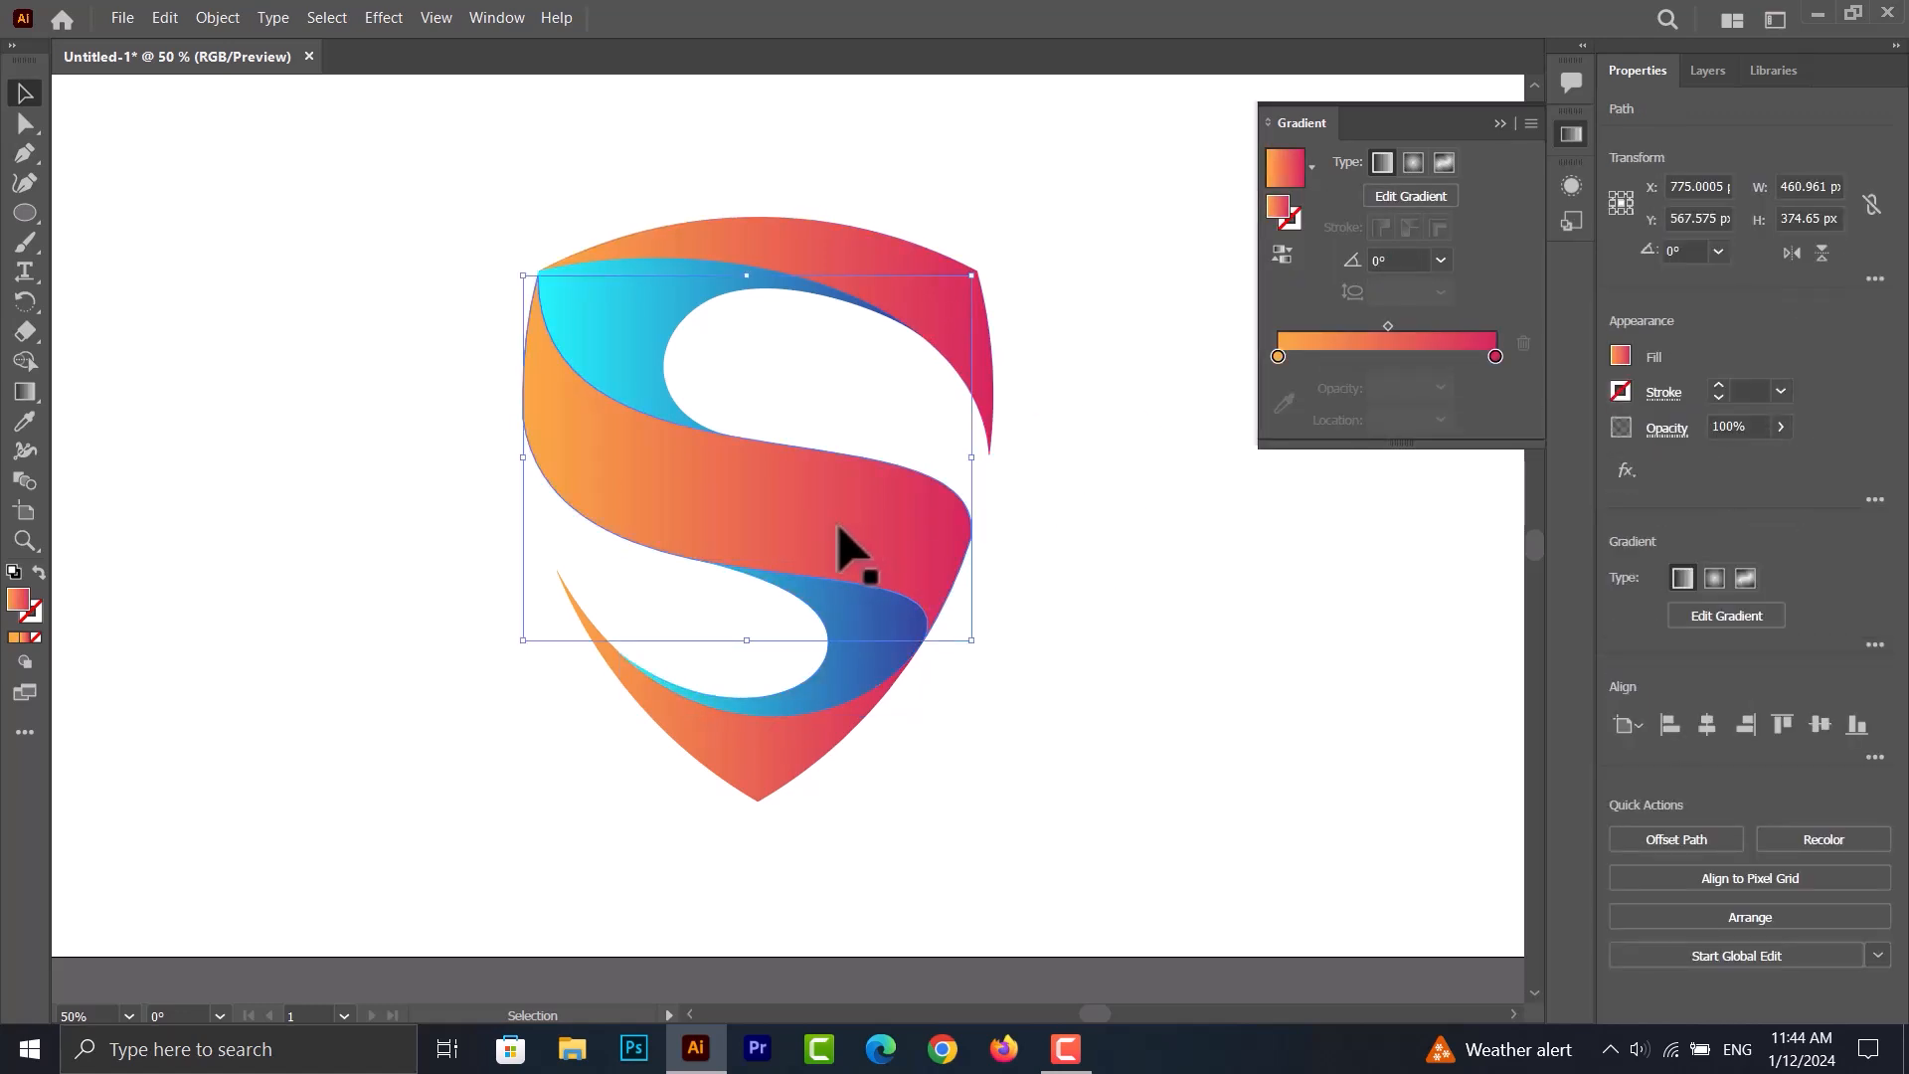
{"action": "left_click", "coordinate": [1312, 166]}
{"action": "left_click", "coordinate": [1188, 304]}
{"action": "left_click", "coordinate": [654, 311]}
{"action": "left_click", "coordinate": [1313, 164]}
{"action": "left_click", "coordinate": [1126, 329]}
{"action": "left_click", "coordinate": [1074, 320]}
- Fill the shield's top band and bottom tip with the cyan-to-blue New Gradient Swatch 1
{"action": "left_click", "coordinate": [957, 285]}
{"action": "left_click", "coordinate": [1313, 165]}
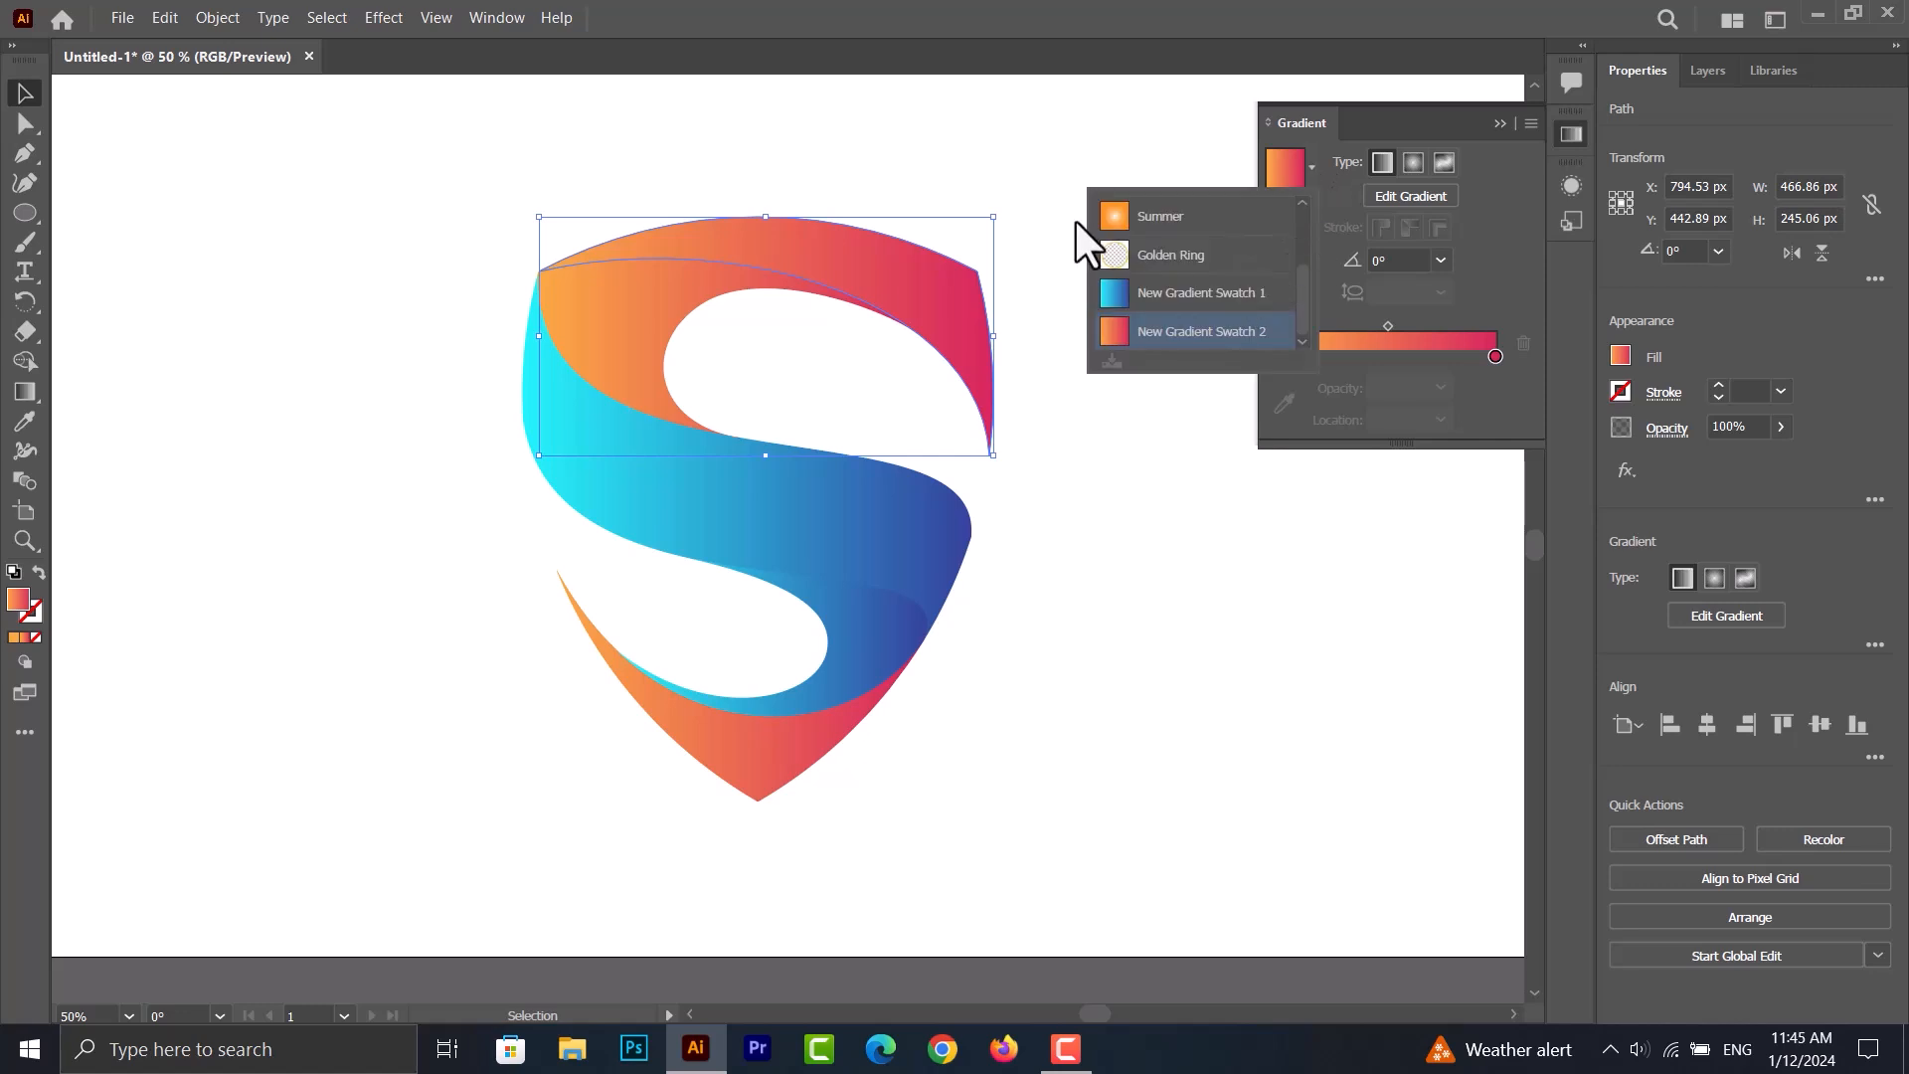
{"action": "left_click", "coordinate": [1188, 295]}
{"action": "left_click", "coordinate": [776, 761]}
{"action": "left_click", "coordinate": [1312, 165]}
{"action": "left_click", "coordinate": [1189, 292]}
- Fill the lower inner fold with the orange-to-pink New Gradient Swatch 2
{"action": "left_click", "coordinate": [874, 640]}
{"action": "left_click", "coordinate": [1313, 165]}
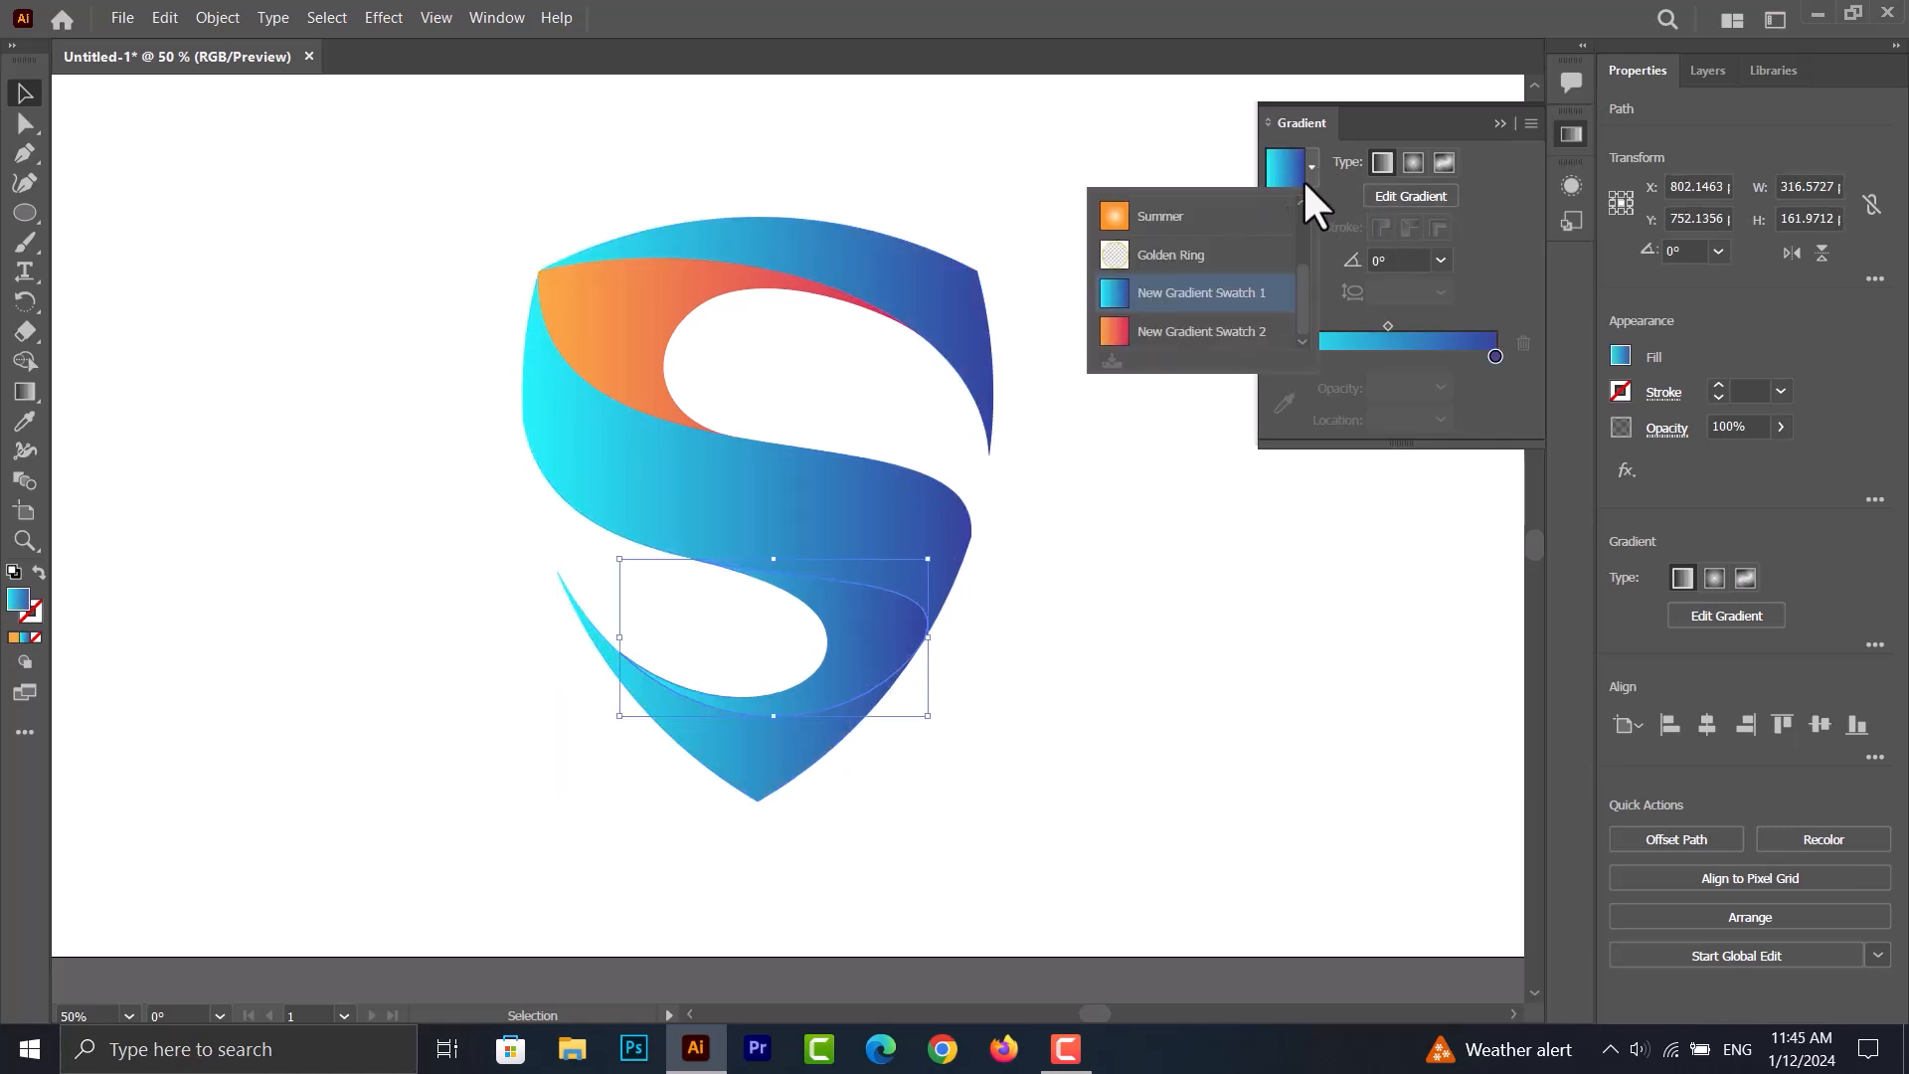
{"action": "left_click", "coordinate": [1159, 328]}
{"action": "left_click", "coordinate": [1057, 605]}
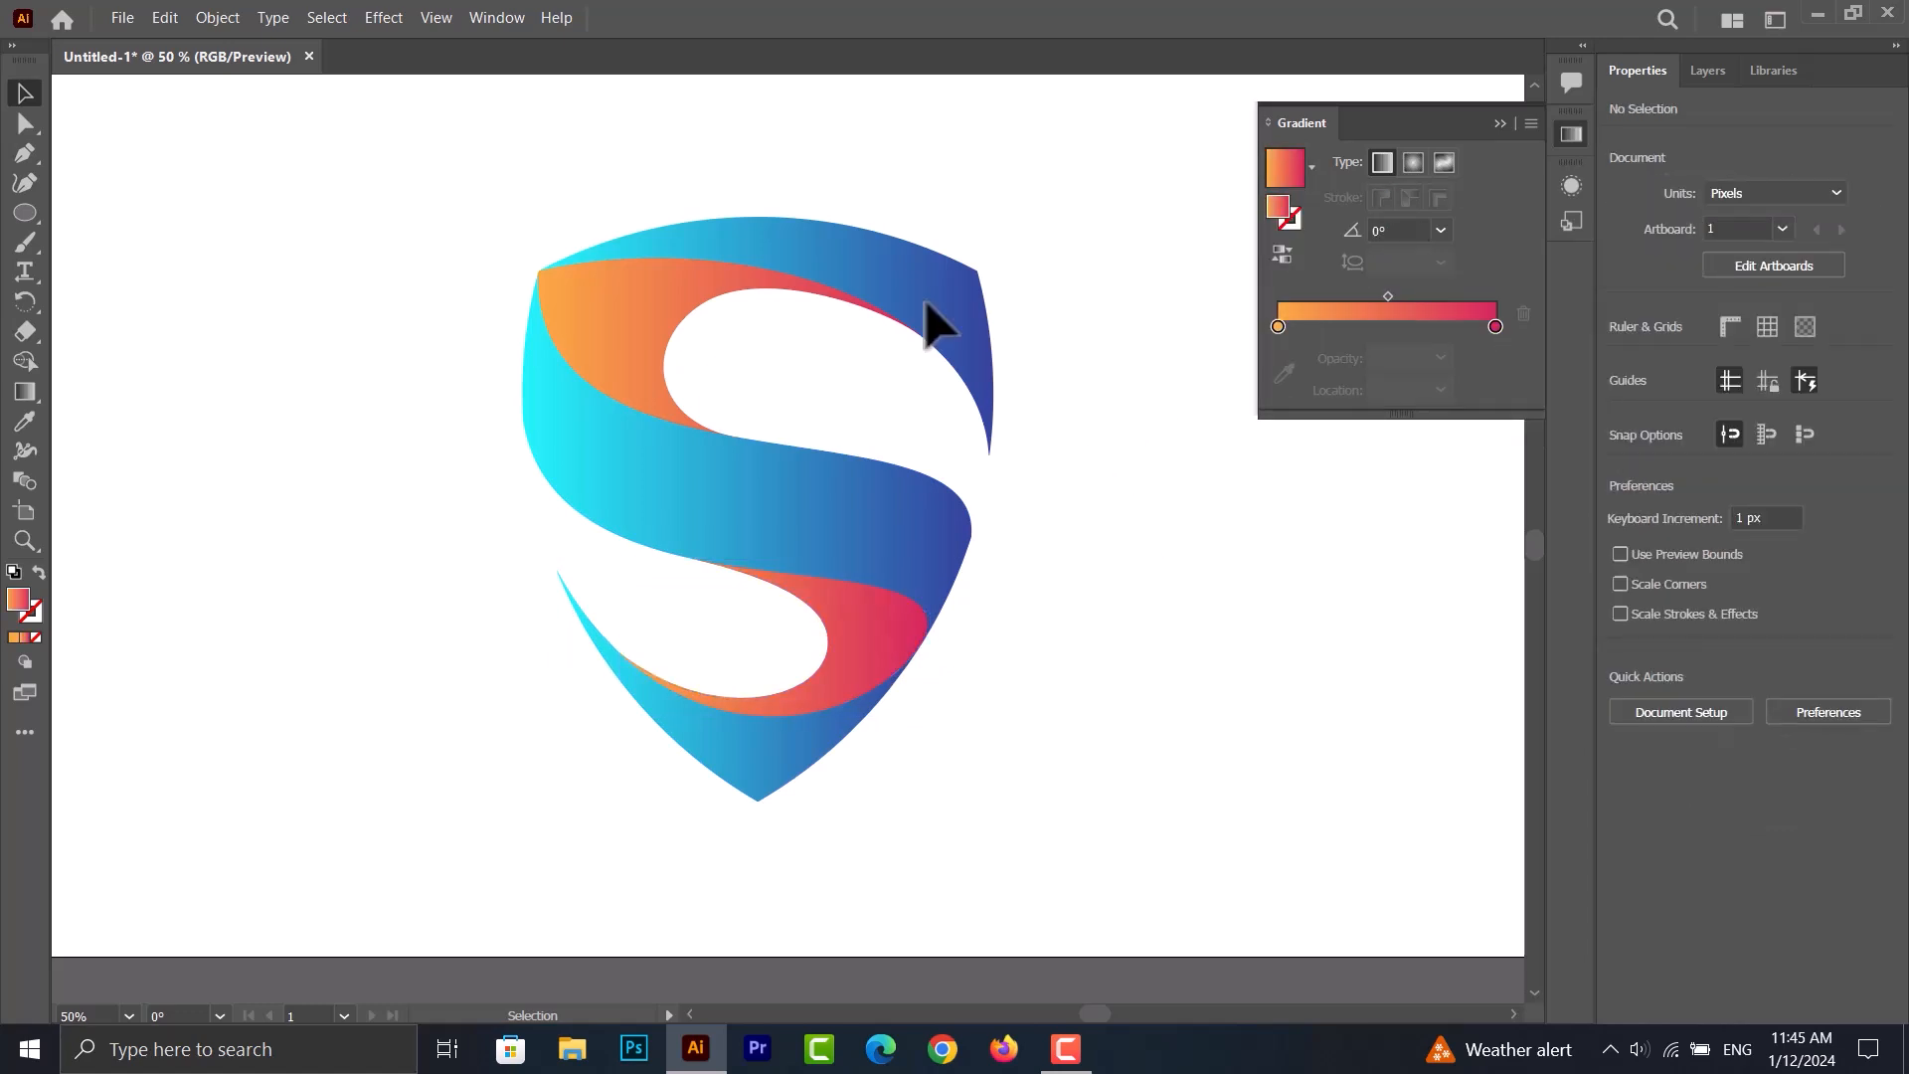
- Redirect the upper inner fold's gradient with the Gradient tool, placing pink at its left end and orange at its right
{"action": "left_click", "coordinate": [616, 323]}
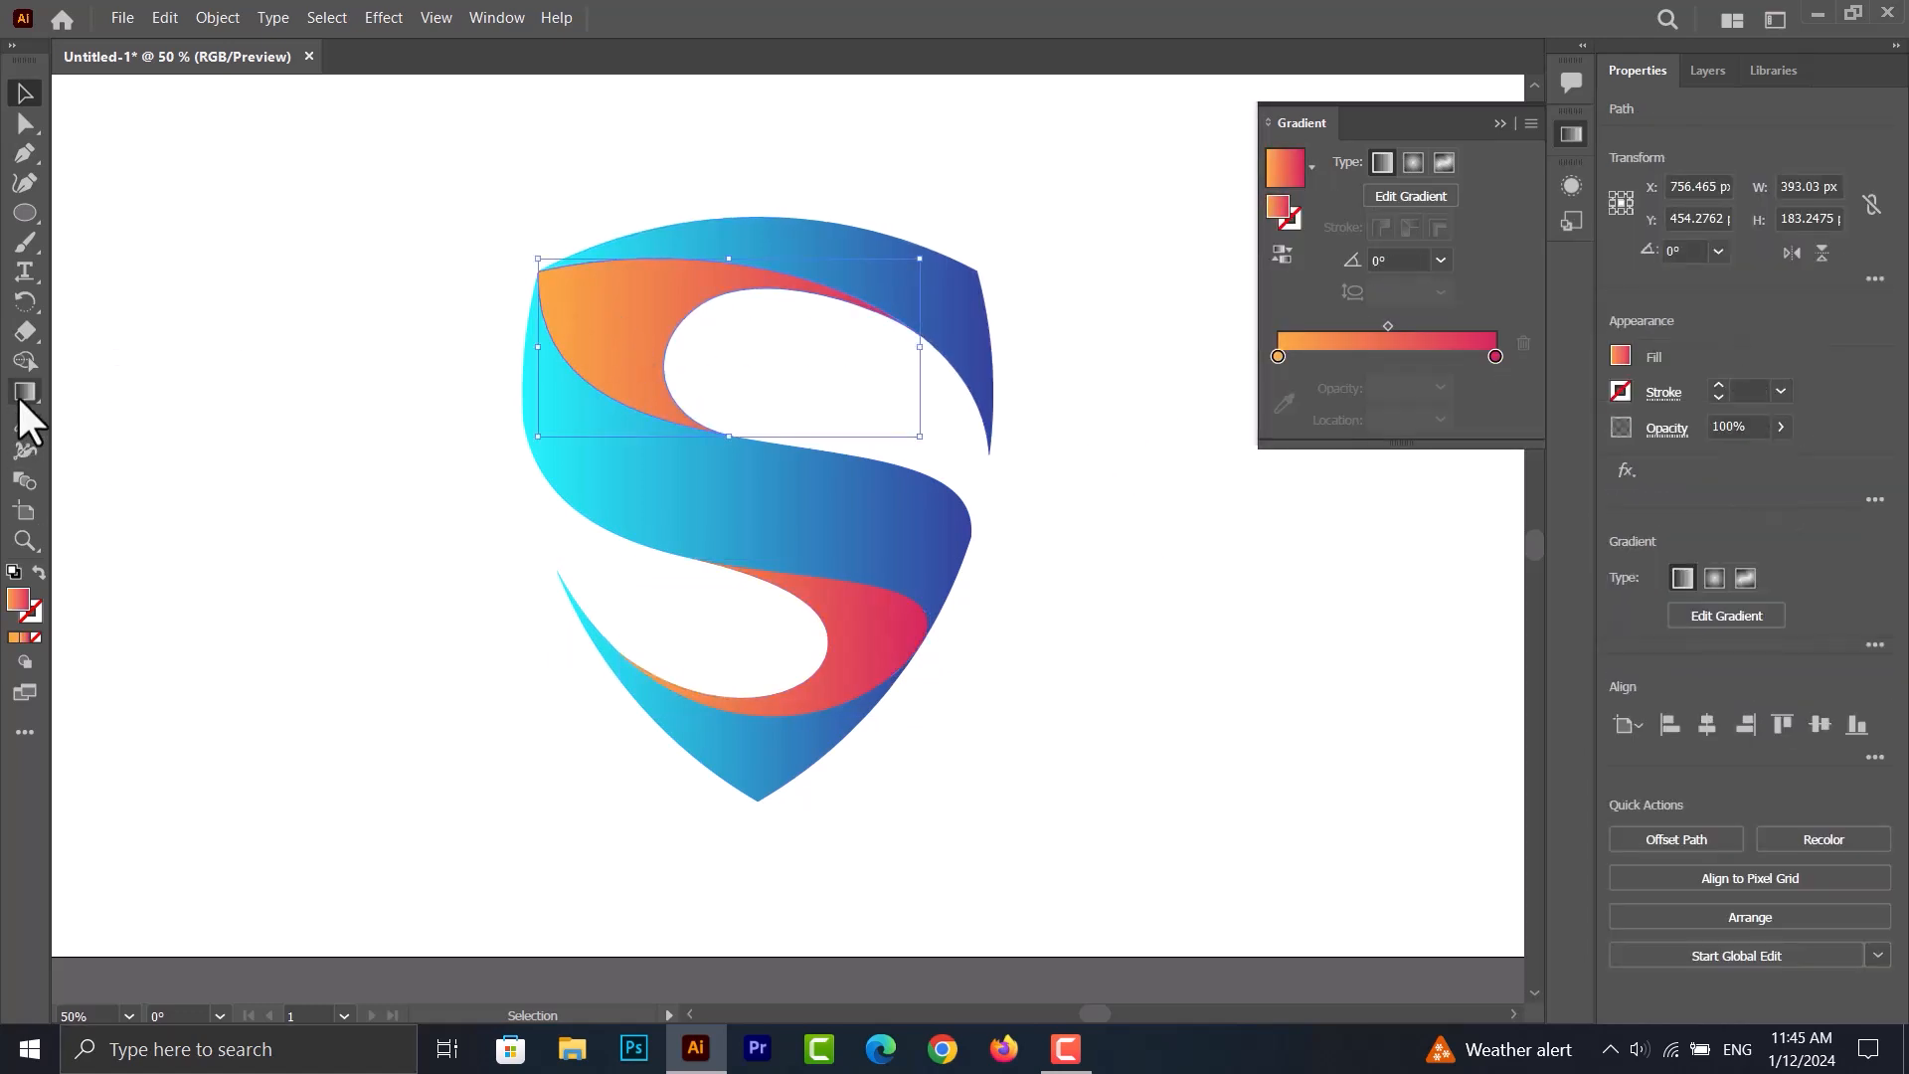
{"action": "left_click", "coordinate": [25, 391]}
{"action": "left_click_drag", "start_coordinate": [500, 275], "coordinate": [758, 348]}
{"action": "left_click_drag", "start_coordinate": [898, 400], "coordinate": [471, 288]}
- Redirect the lower inner fold's gradient with the Gradient tool, placing pink at its left end and orange at its right
{"action": "left_click", "coordinate": [25, 93]}
{"action": "left_click", "coordinate": [810, 611]}
{"action": "left_click", "coordinate": [23, 398]}
{"action": "mouse_move", "coordinate": [636, 581]}
{"action": "left_mouse_down"}
{"action": "mouse_move", "coordinate": [939, 690]}
{"action": "mouse_move", "coordinate": [726, 593]}
{"action": "left_mouse_up"}
- Redirect the top band's gradient diagonally with the Gradient tool, placing cyan at its upper left and dark blue at its lower right
{"action": "left_click", "coordinate": [25, 93]}
{"action": "left_click", "coordinate": [760, 251]}
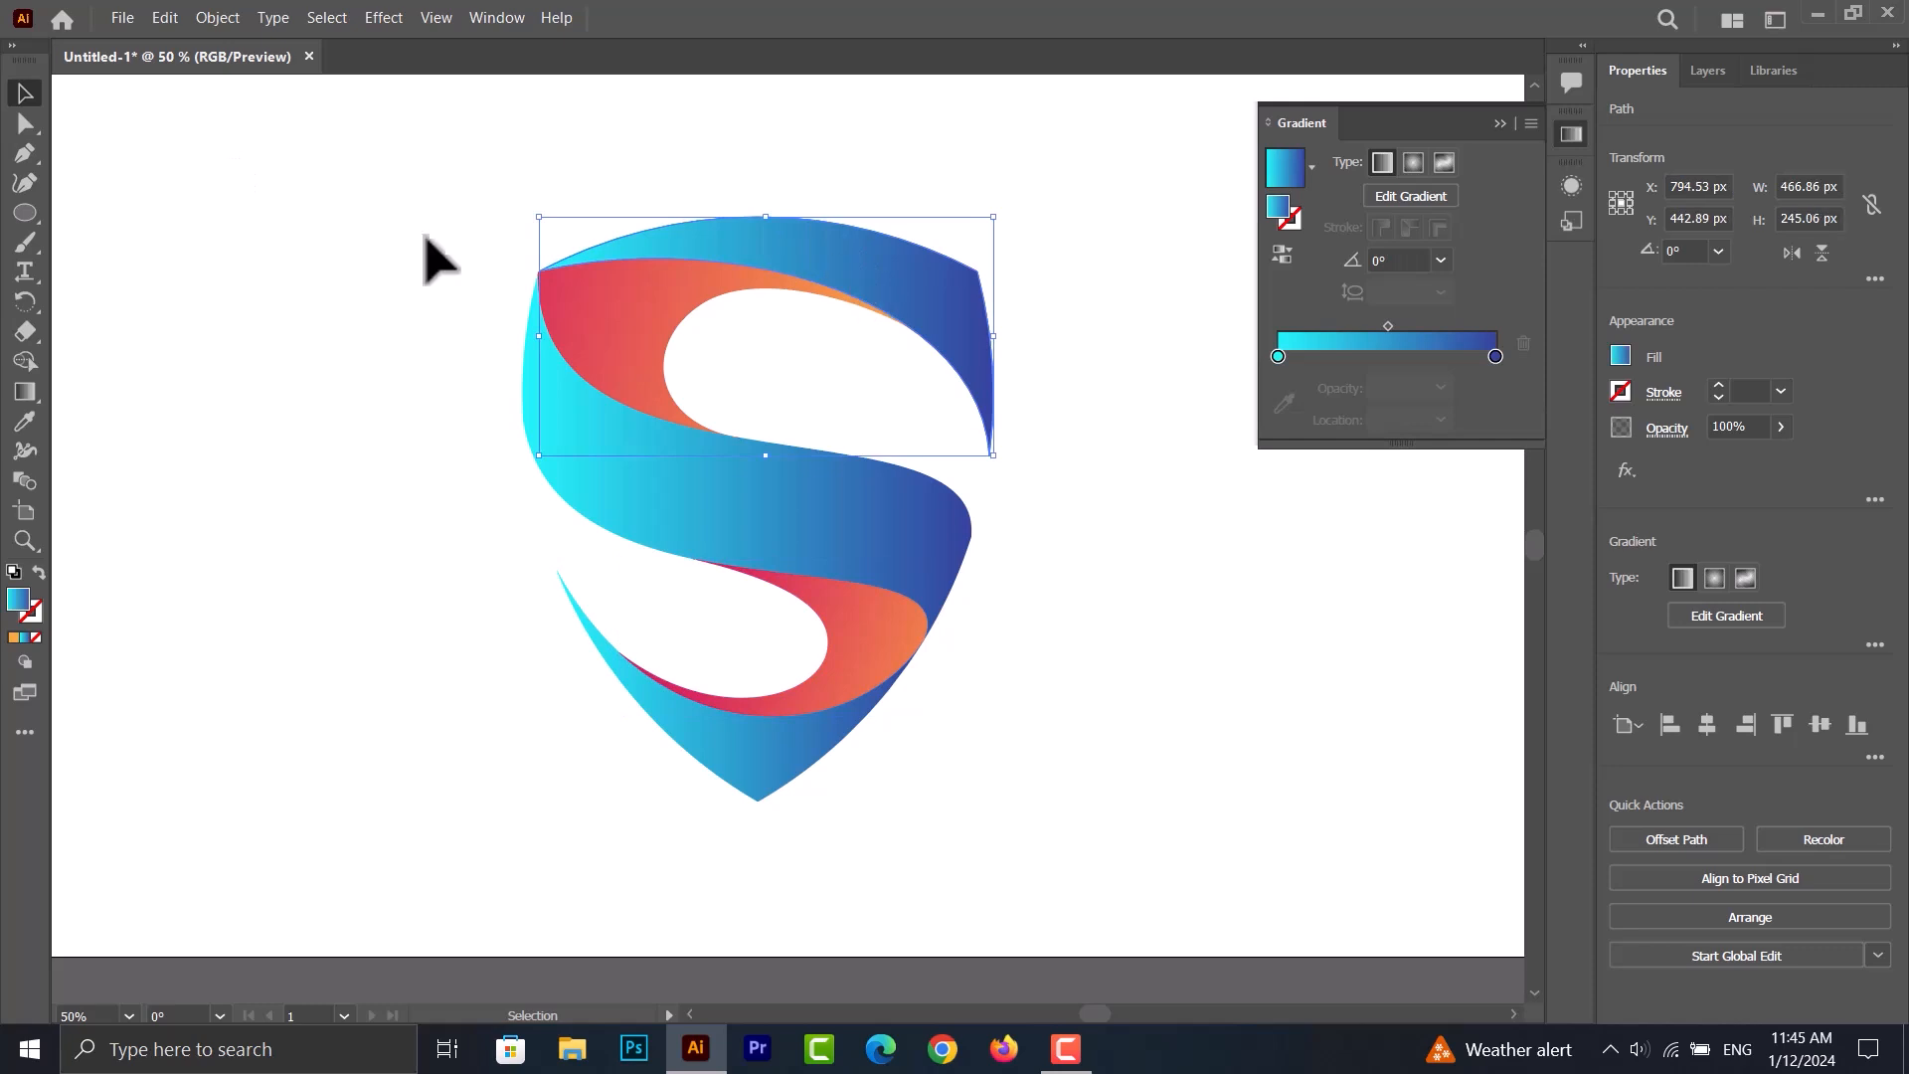
{"action": "left_click", "coordinate": [24, 393]}
{"action": "left_click_drag", "start_coordinate": [528, 189], "coordinate": [1040, 346]}
{"action": "left_click_drag", "start_coordinate": [630, 187], "coordinate": [1008, 371]}
- Redirect the middle S band's gradient diagonally with the Gradient tool, from cyan at the upper left to dark blue at the lower right
{"action": "left_click", "coordinate": [24, 94]}
{"action": "left_click", "coordinate": [664, 467]}
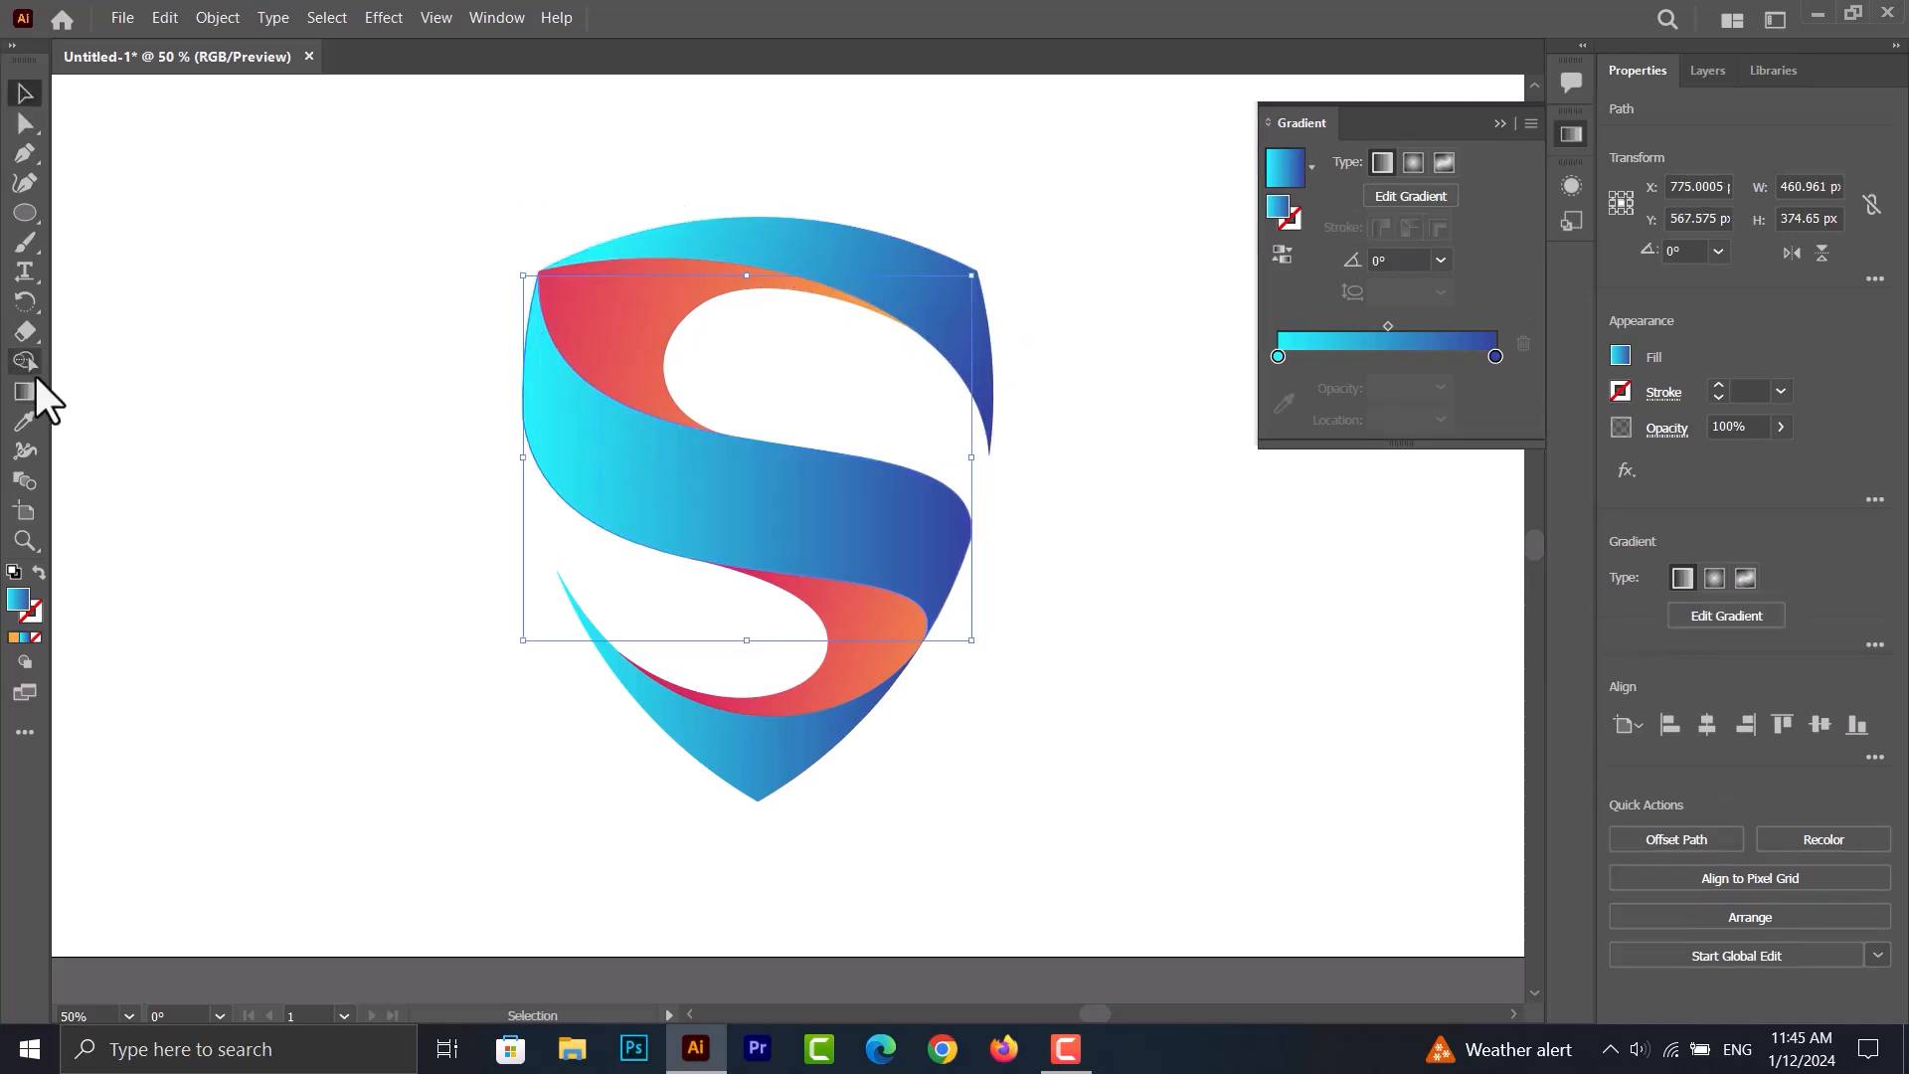
{"action": "left_click", "coordinate": [25, 391]}
{"action": "left_click_drag", "start_coordinate": [513, 357], "coordinate": [958, 530]}
- Angle the bottom tip's gradient about -27° with the Gradient tool, running from cyan at its upper left to dark blue at its lower right
{"action": "left_click", "coordinate": [24, 93]}
{"action": "left_click", "coordinate": [767, 767]}
{"action": "left_click", "coordinate": [25, 393]}
{"action": "mouse_move", "coordinate": [558, 626]}
{"action": "left_mouse_down"}
{"action": "mouse_move", "coordinate": [842, 789]}
{"action": "mouse_move", "coordinate": [849, 773]}
{"action": "left_mouse_up"}
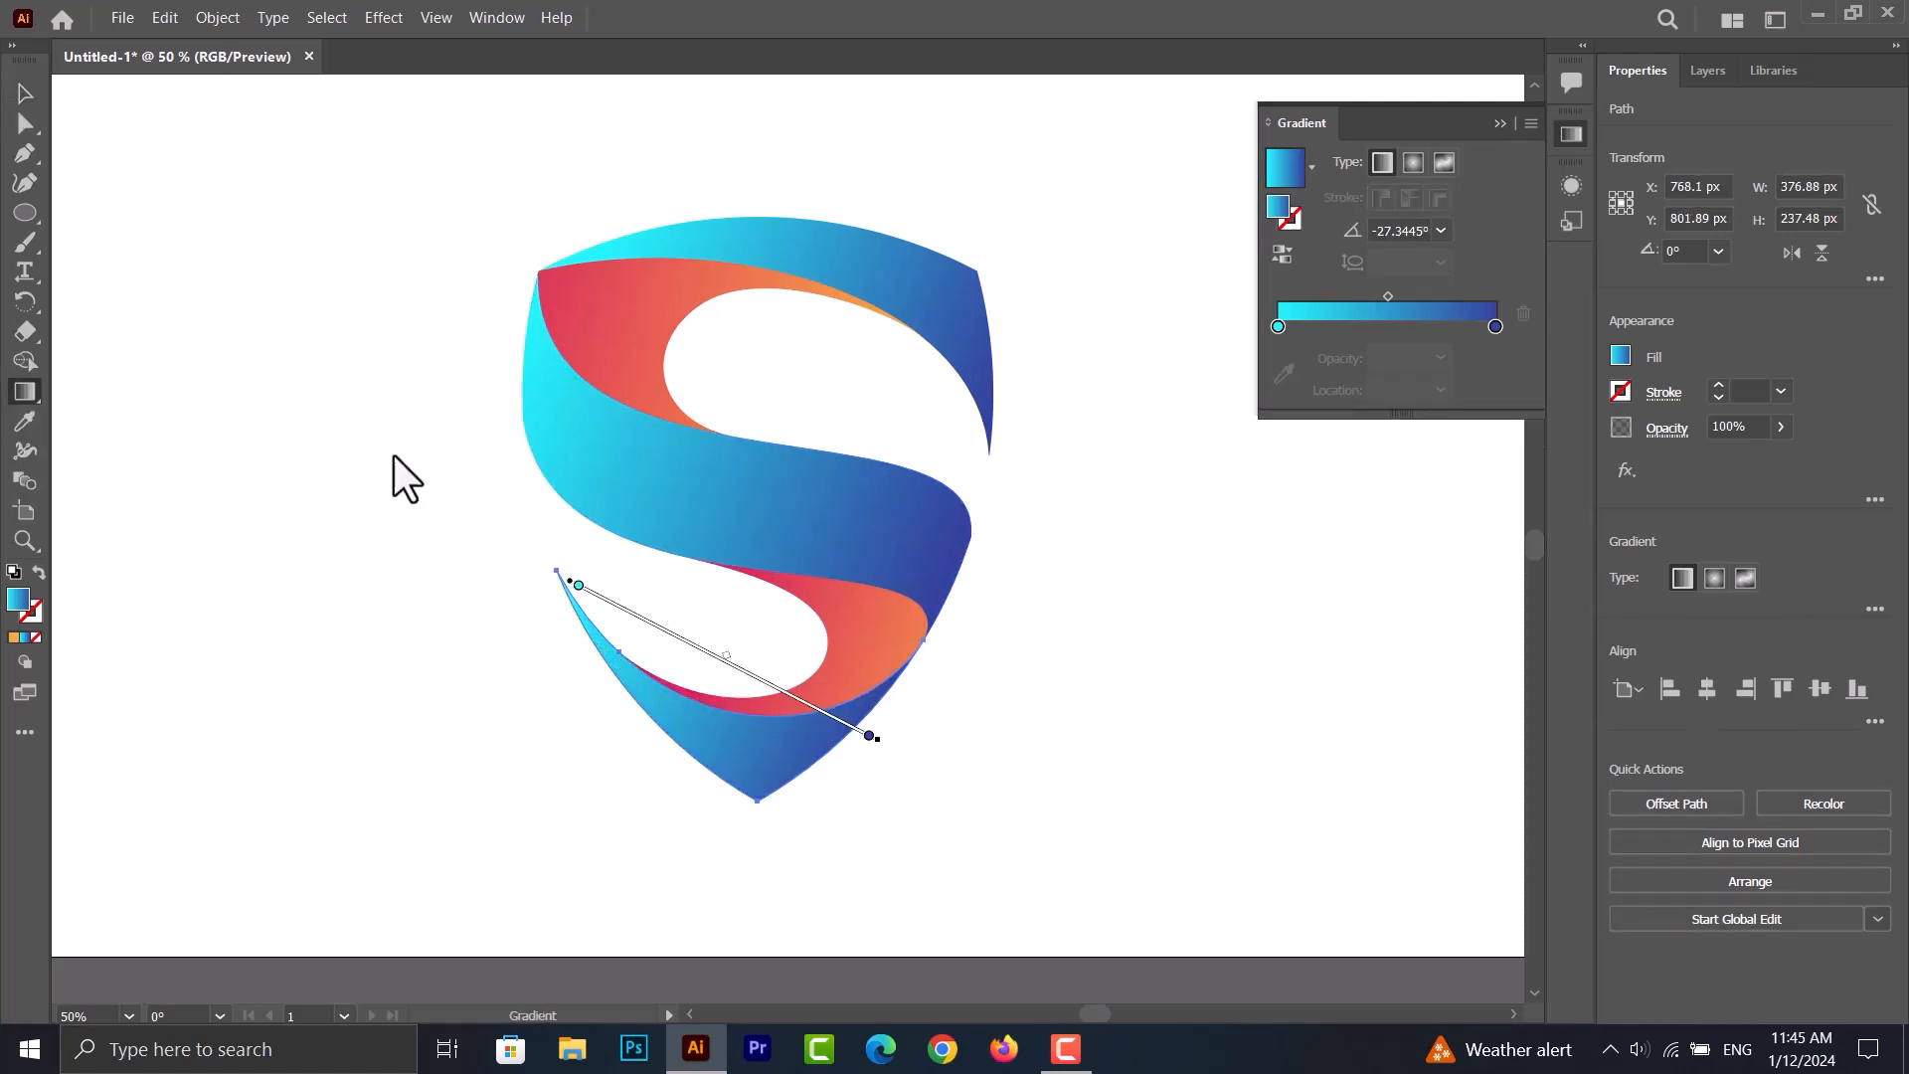
{"action": "left_click", "coordinate": [24, 94]}
{"action": "left_click", "coordinate": [369, 562]}
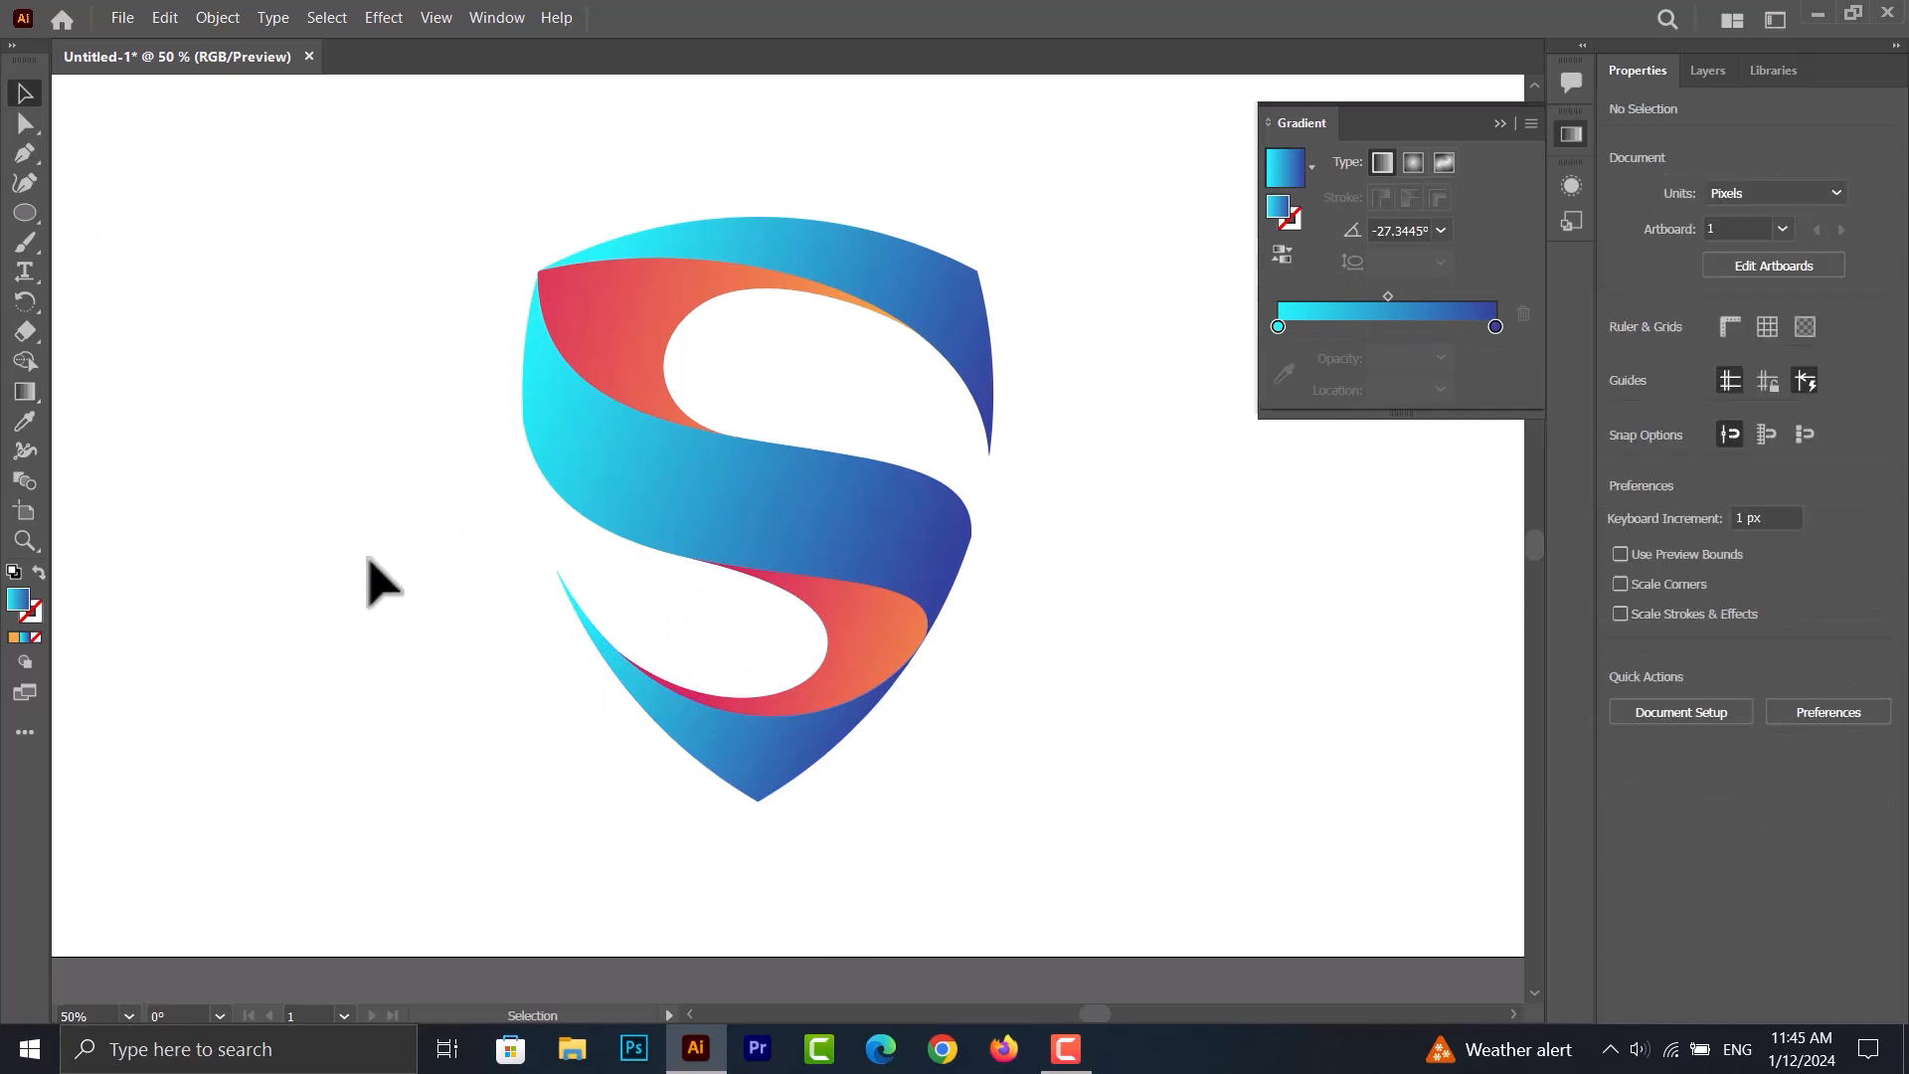
- Move the whole shield to the upper middle of the artboard and scale it down slightly to leave room for text
{"action": "left_click", "coordinate": [1499, 123]}
{"action": "scroll", "coordinate": [1004, 383], "scroll_direction": "down", "scroll_amount": 1}
{"action": "scroll", "coordinate": [1104, 392], "scroll_direction": "up", "scroll_amount": 1}
{"action": "left_click_drag", "start_coordinate": [1121, 307], "coordinate": [605, 780]}
{"action": "left_click_drag", "start_coordinate": [856, 552], "coordinate": [936, 418]}
{"action": "left_click_drag", "start_coordinate": [1076, 598], "coordinate": [1033, 543]}
{"action": "left_click", "coordinate": [1020, 639]}
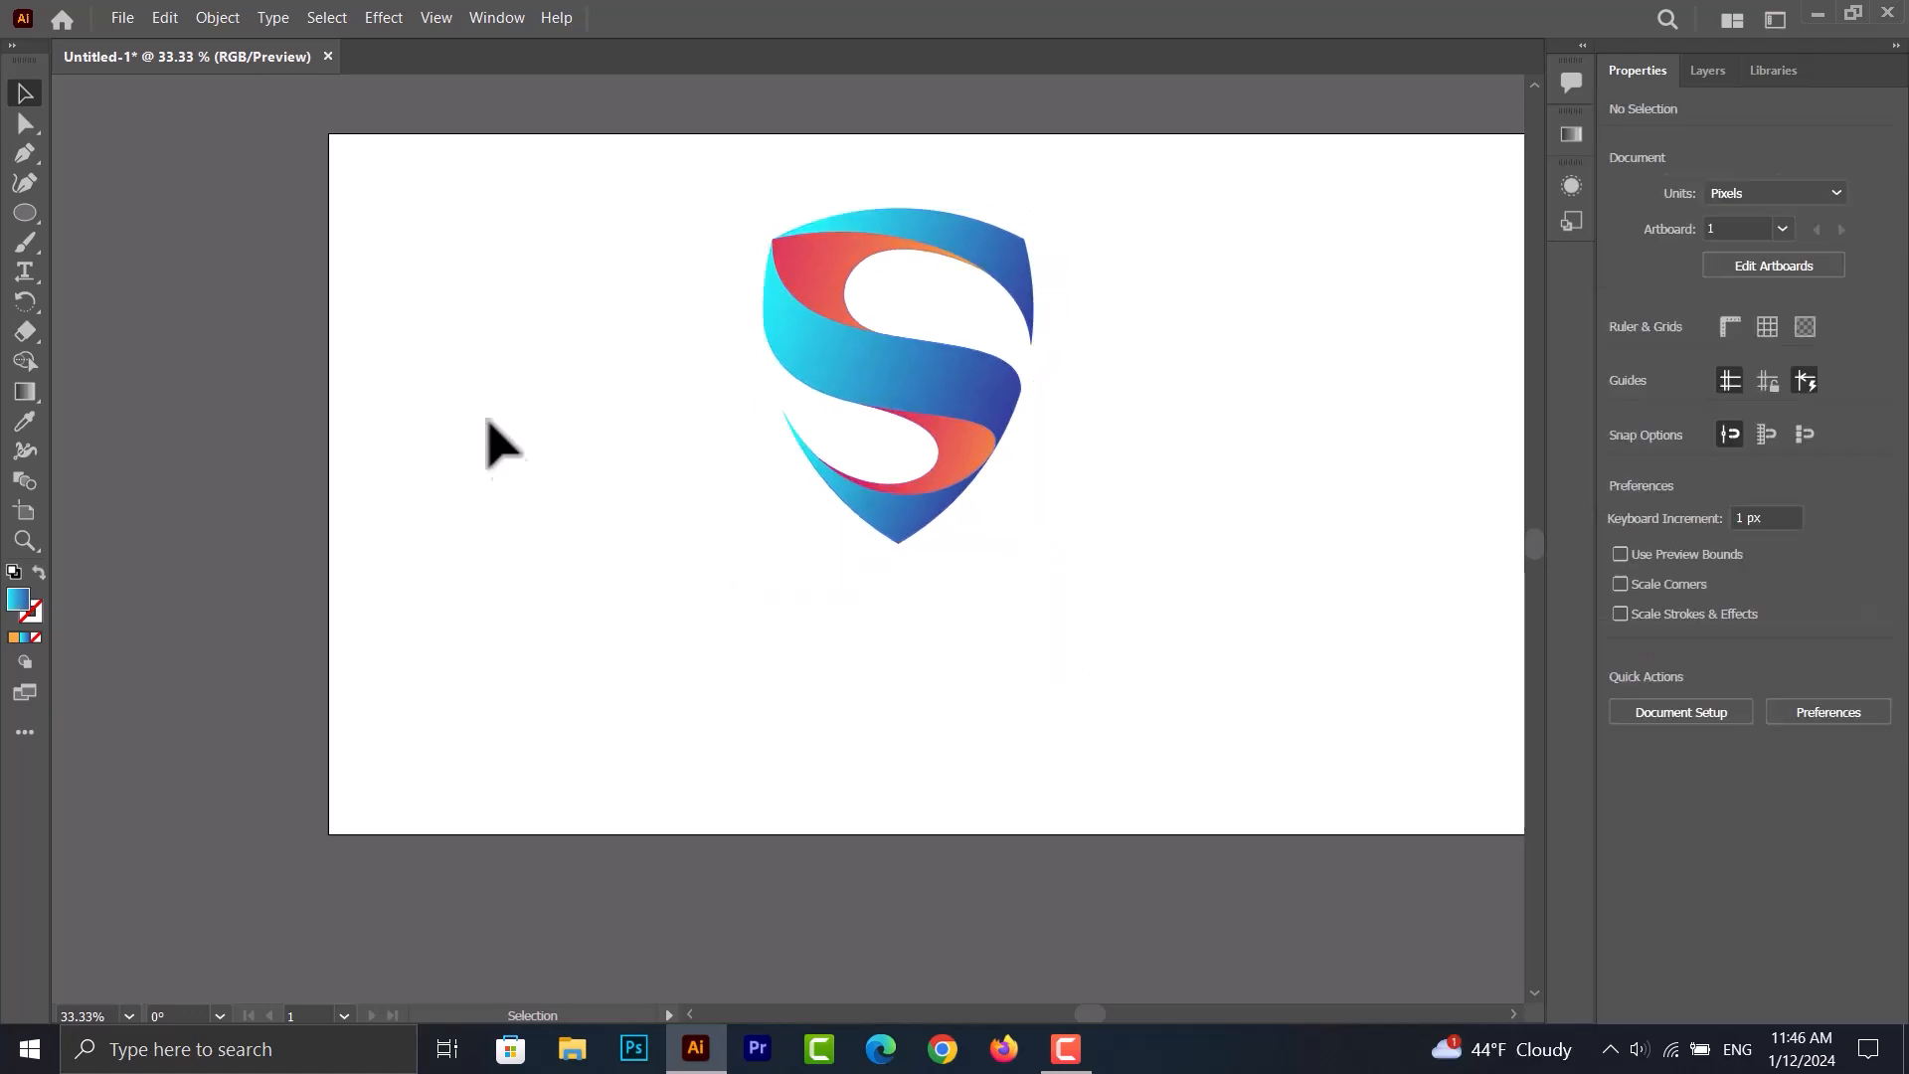
- Add the text Company below the shield and set its font to Gotham-Black
{"action": "left_click", "coordinate": [25, 271]}
{"action": "left_click", "coordinate": [856, 629]}
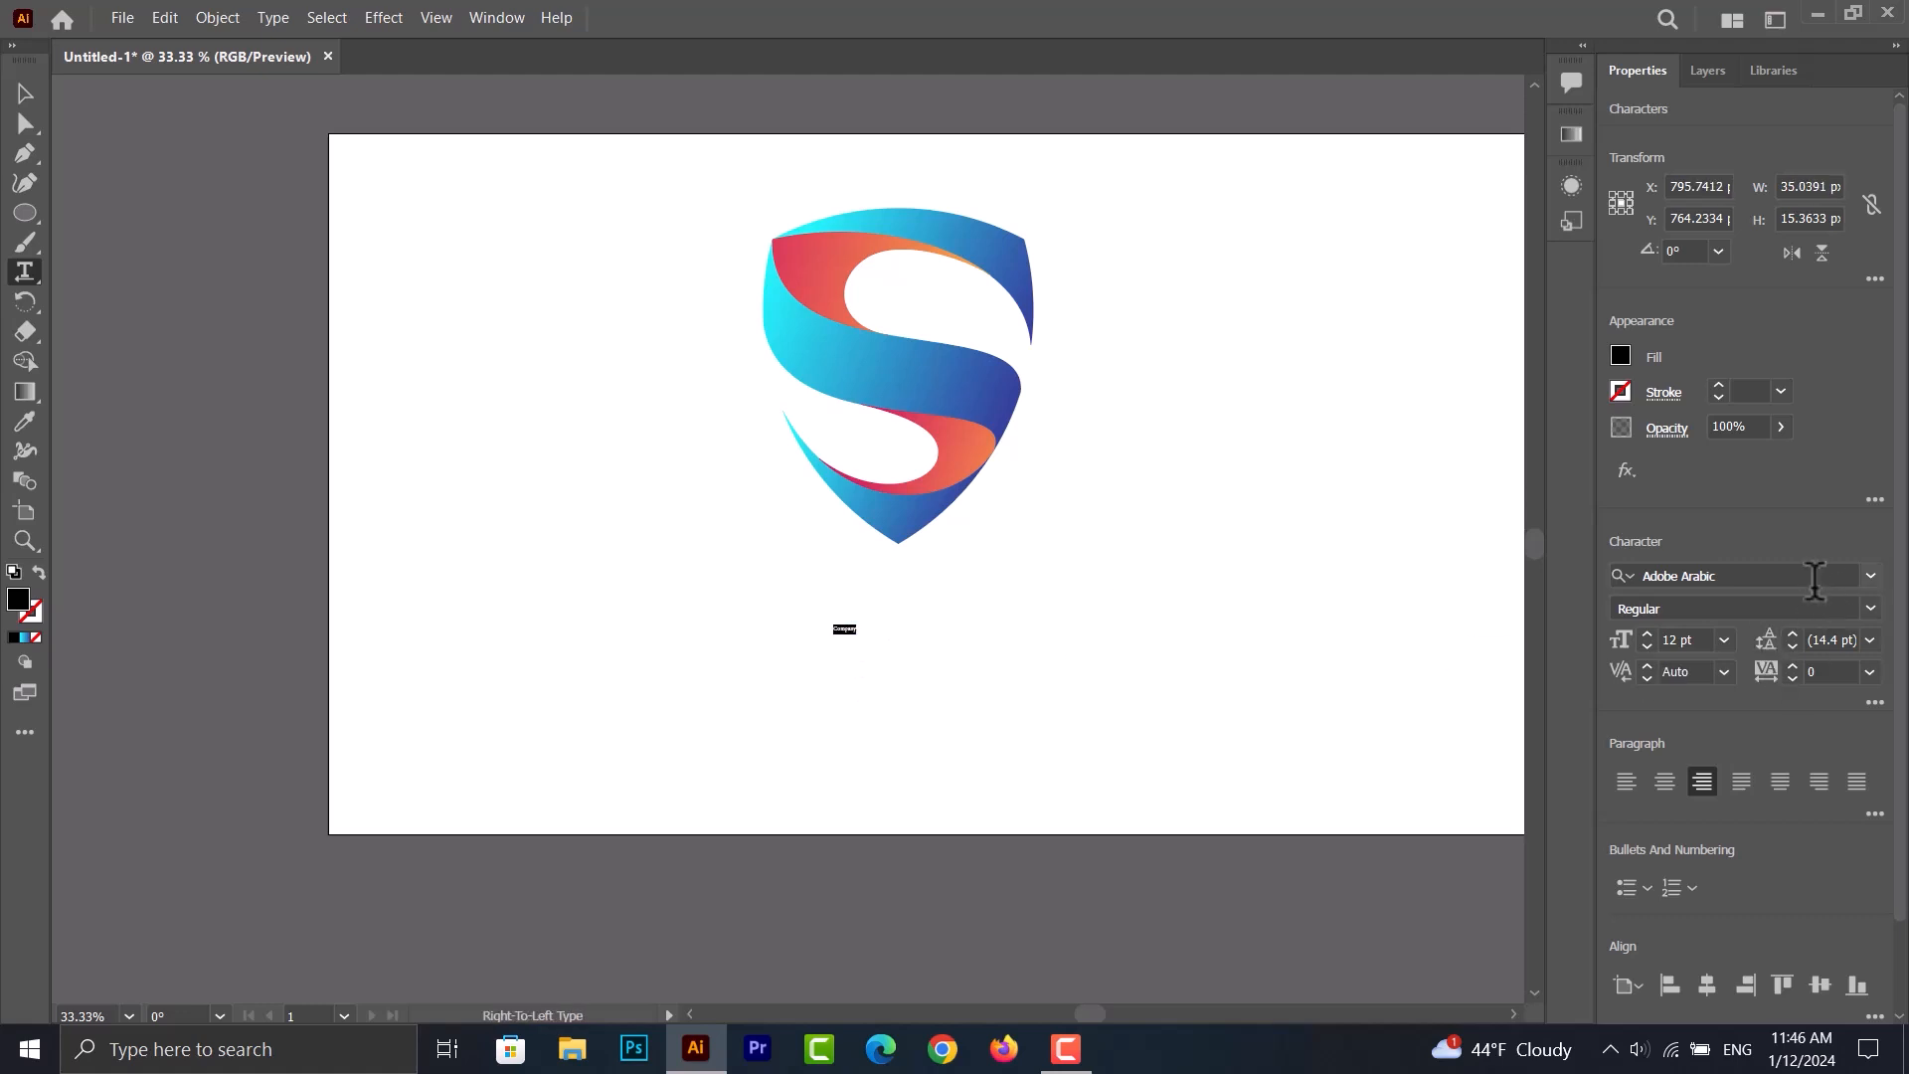
{"action": "left_click", "coordinate": [1816, 577]}
{"action": "type", "text": "gotham"}
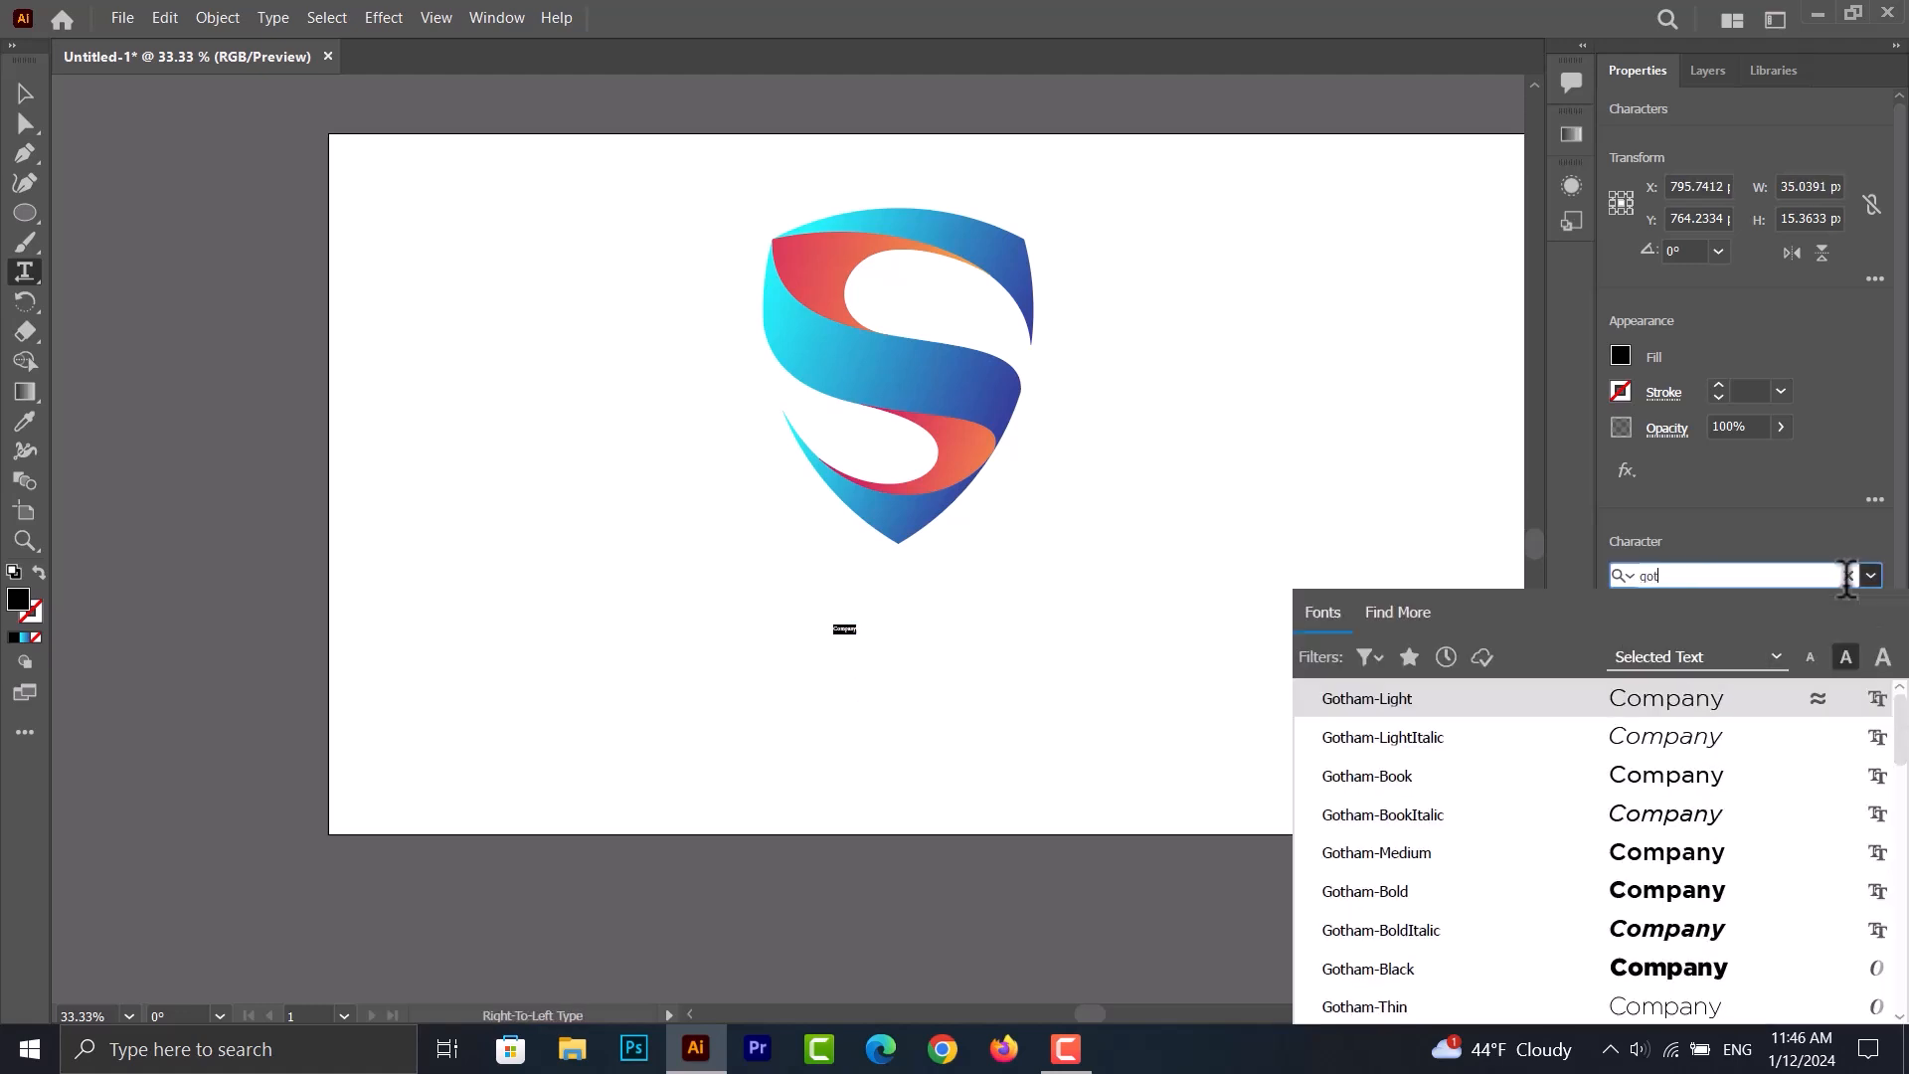
{"action": "left_click", "coordinate": [1571, 967]}
{"action": "left_click", "coordinate": [1872, 576]}
{"action": "left_click", "coordinate": [1873, 579]}
{"action": "key", "text": "Escape"}
- Enlarge the Company text to about 165 pt beneath the shield and convert it to uppercase
{"action": "left_click_drag", "start_coordinate": [858, 634], "coordinate": [1253, 725]}
{"action": "left_click_drag", "start_coordinate": [1149, 680], "coordinate": [1062, 657]}
{"action": "left_click", "coordinate": [272, 18]}
{"action": "mouse_move", "coordinate": [397, 350]}
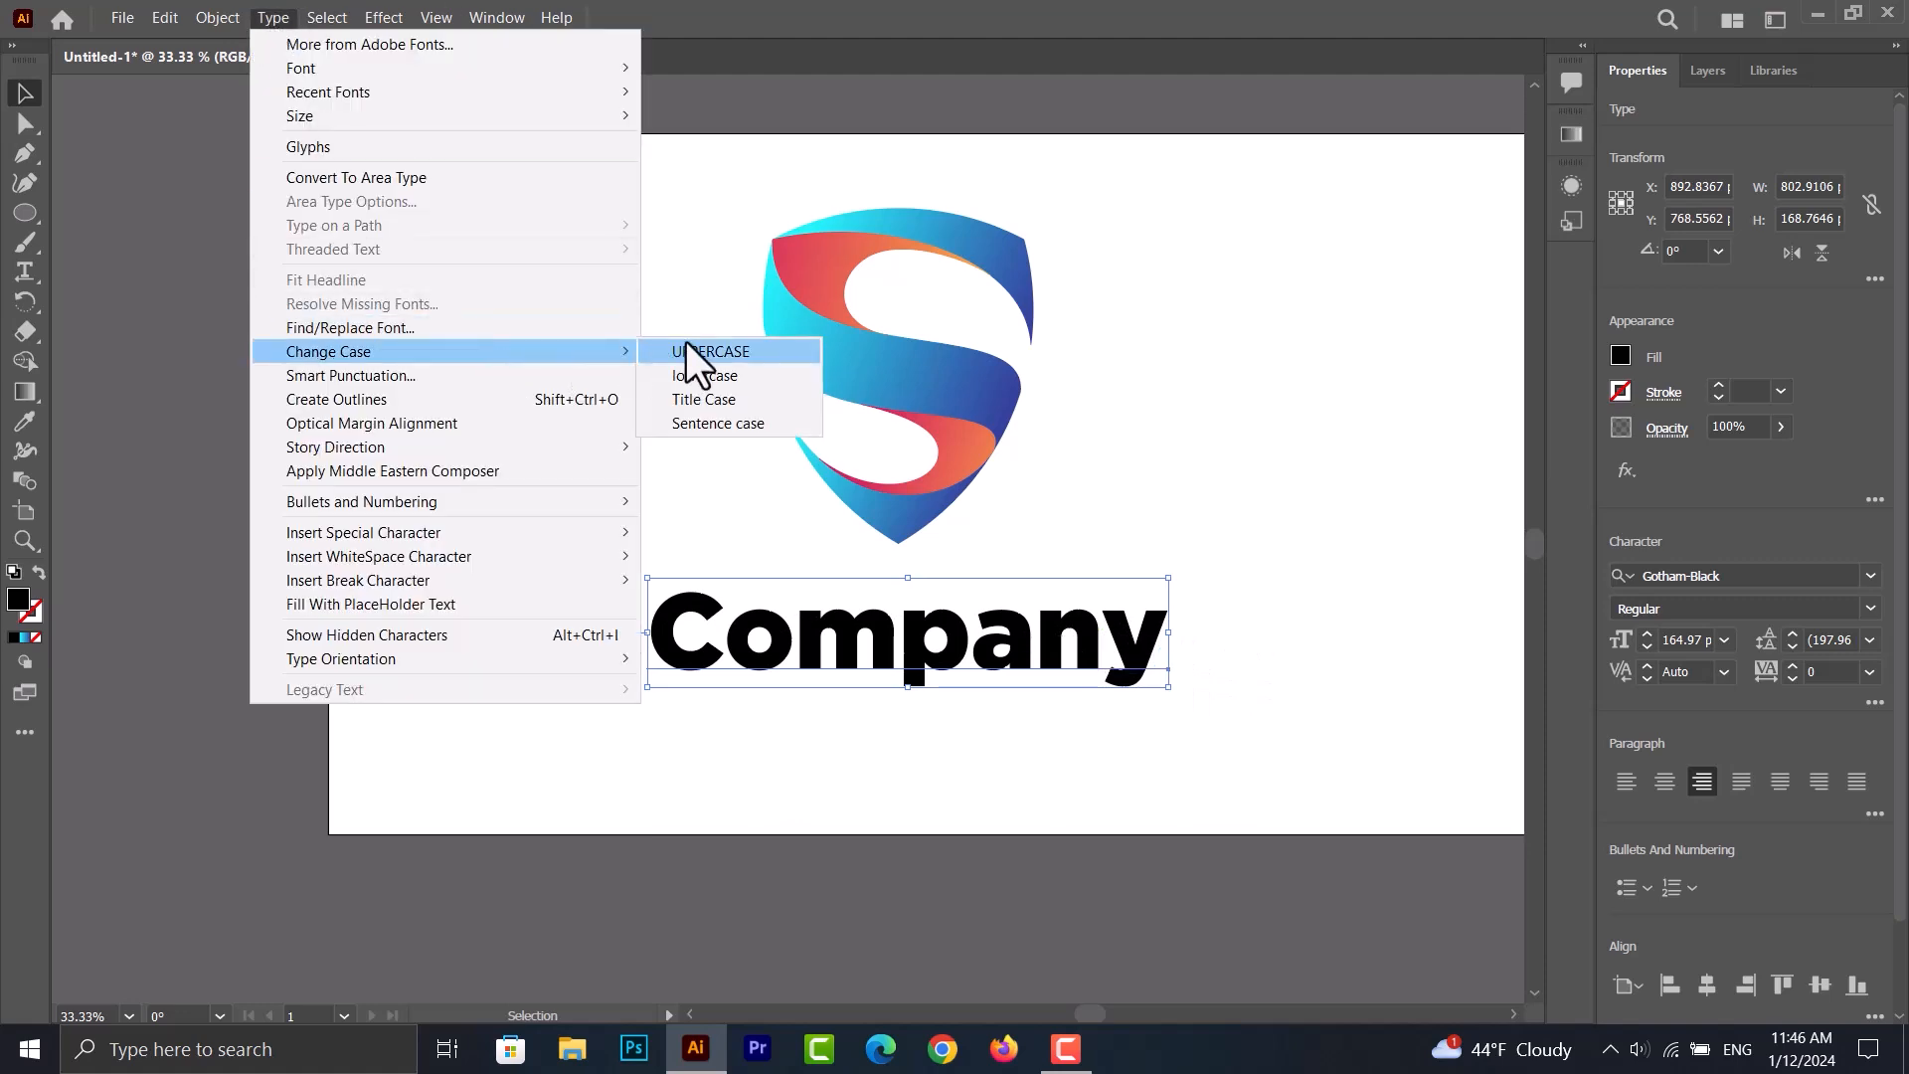
{"action": "left_click", "coordinate": [686, 349]}
{"action": "mouse_move", "coordinate": [1141, 634]}
{"action": "left_mouse_down"}
{"action": "mouse_move", "coordinate": [1130, 660]}
{"action": "mouse_move", "coordinate": [1150, 660]}
{"action": "left_mouse_up"}
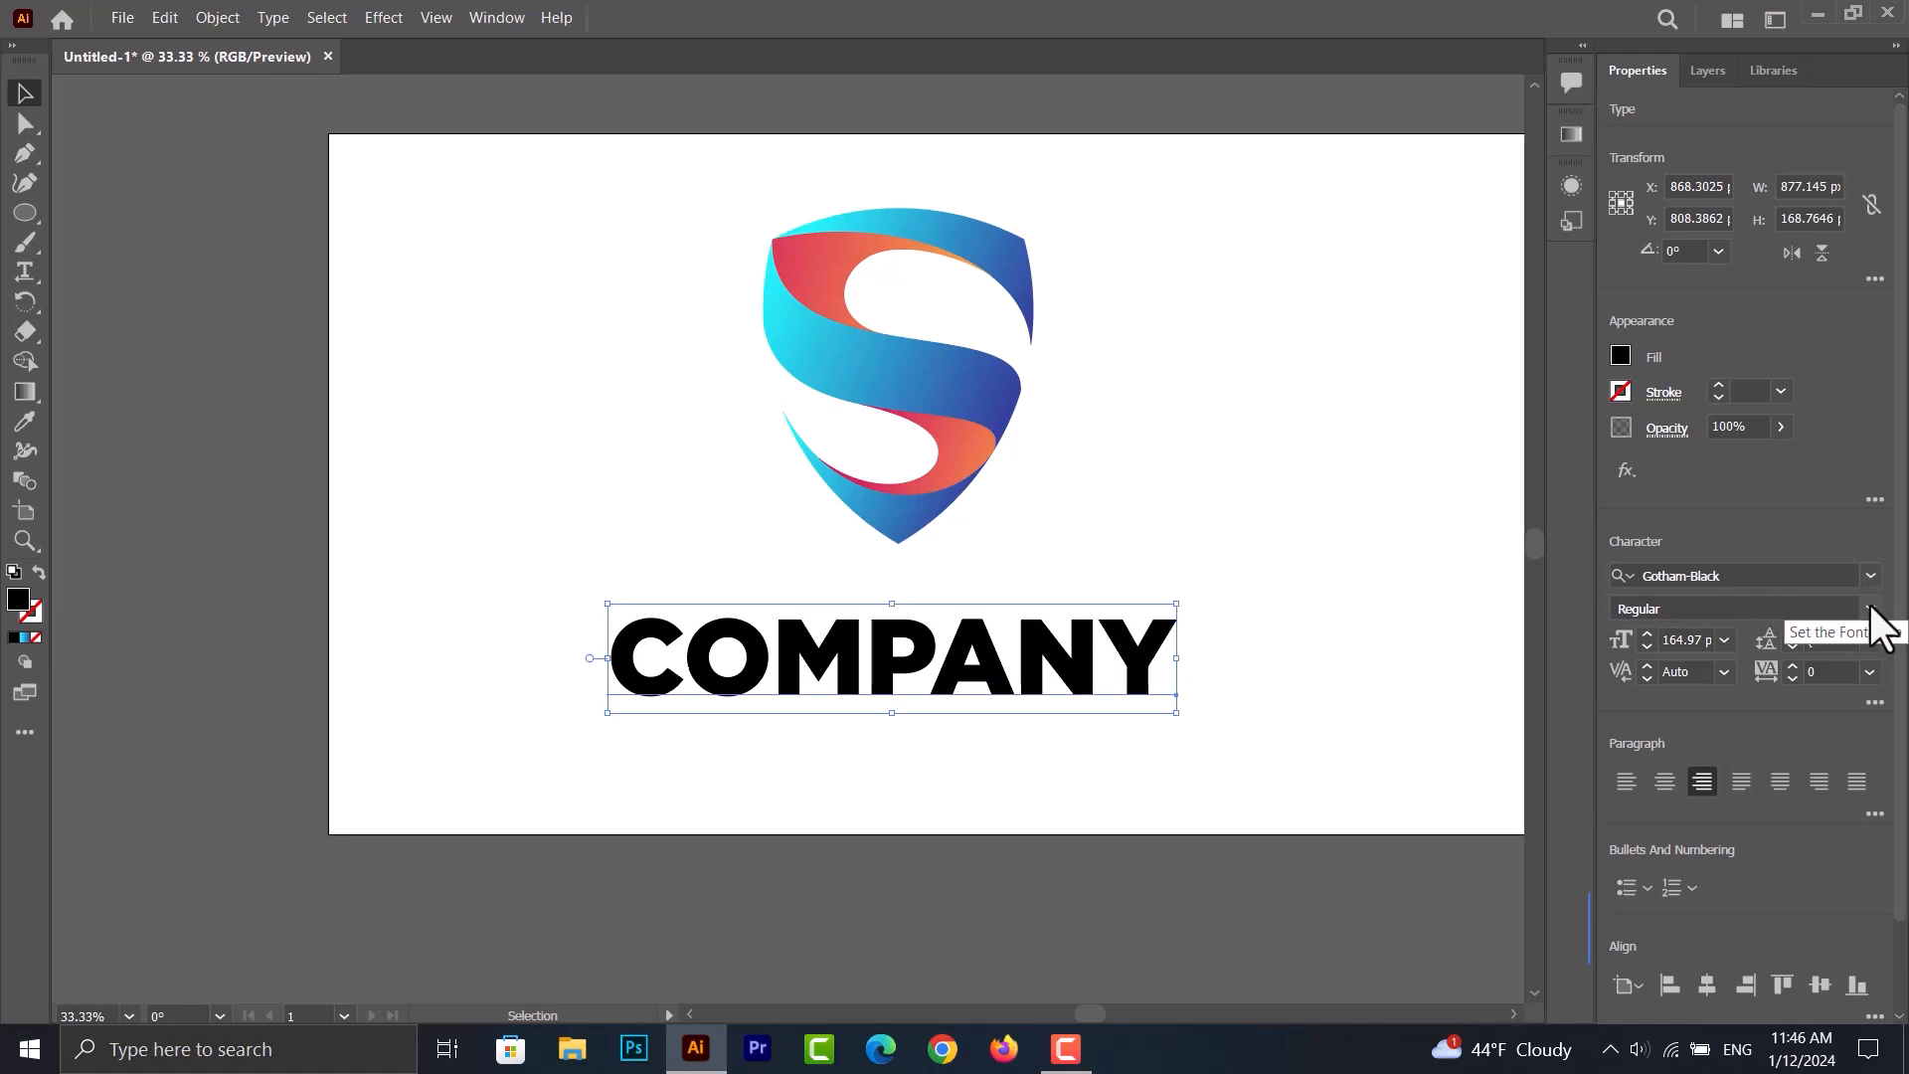
- Set the COMPANY text to Gotham Book with a tracking of 100 and move it closer under the shield
{"action": "left_click", "coordinate": [1806, 575]}
{"action": "type", "text": "go"}
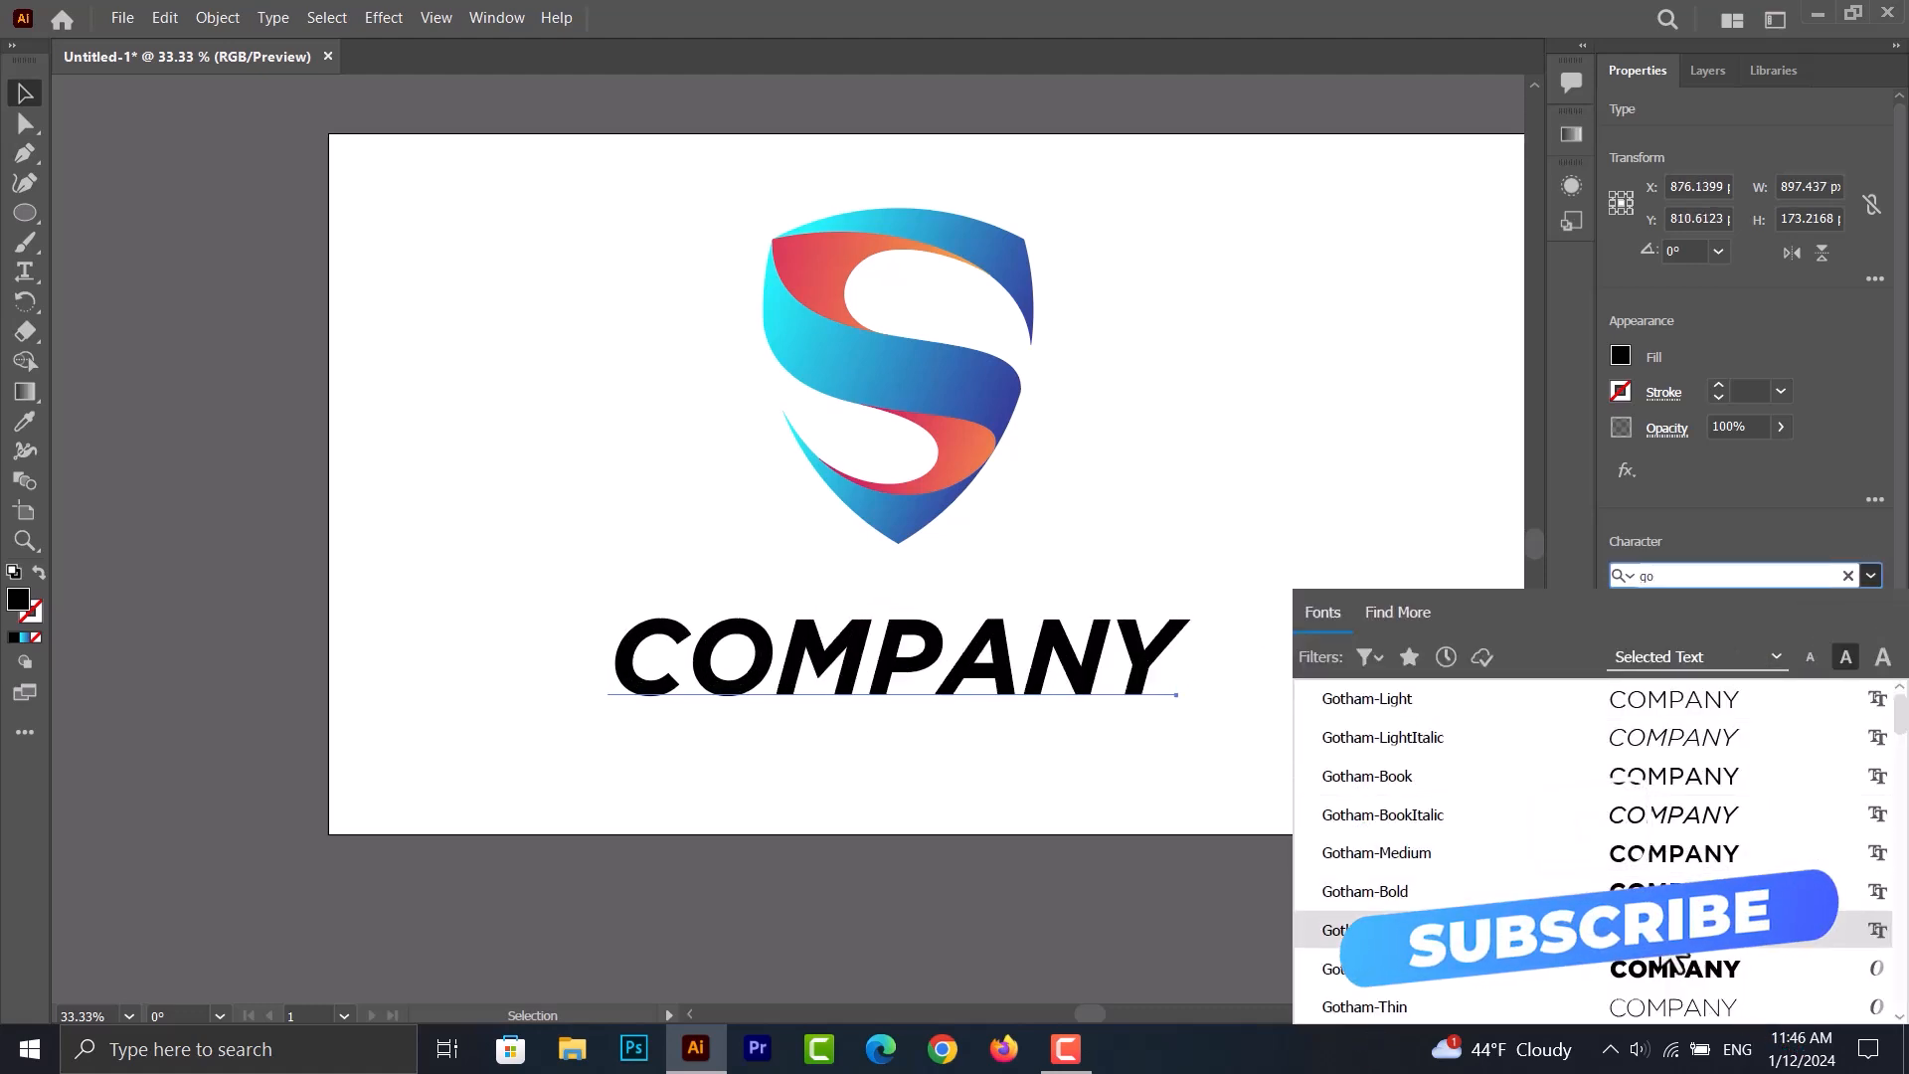
{"action": "left_click", "coordinate": [1656, 778]}
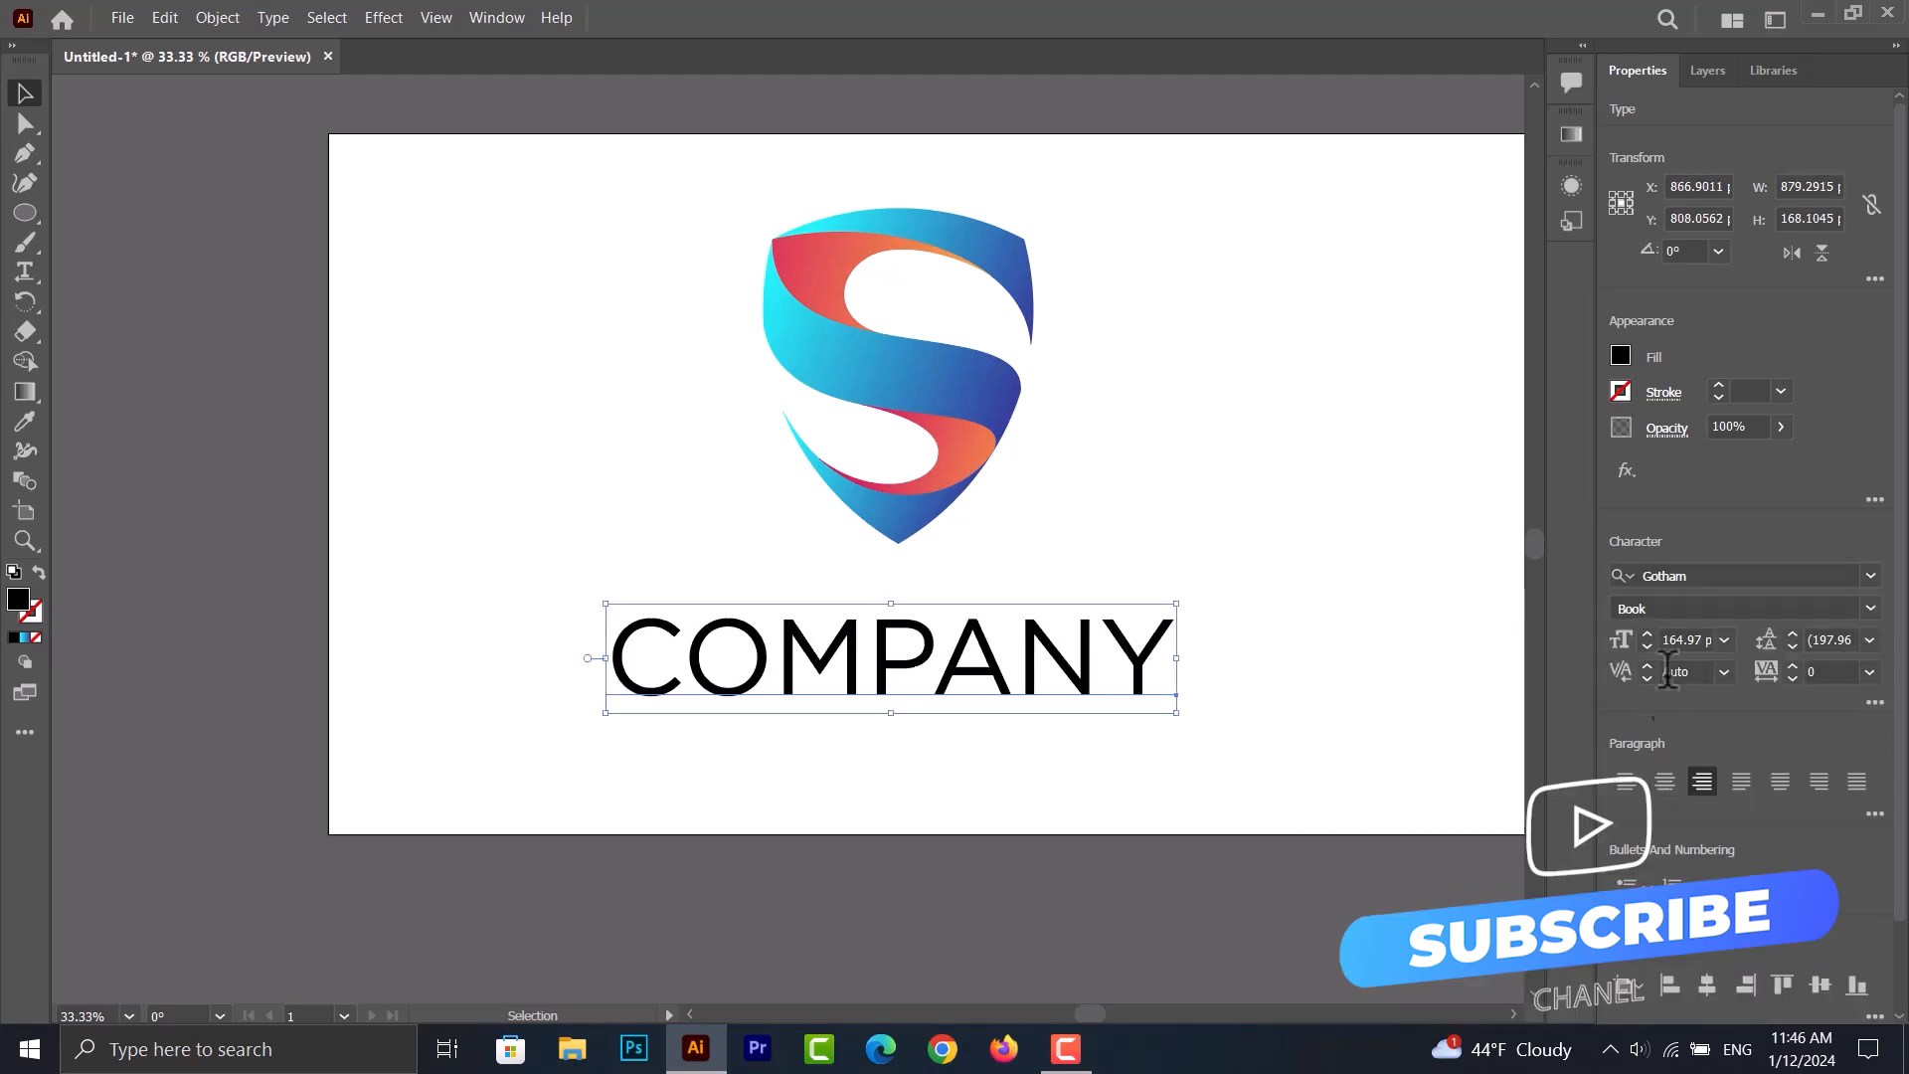
{"action": "left_click", "coordinate": [1777, 672]}
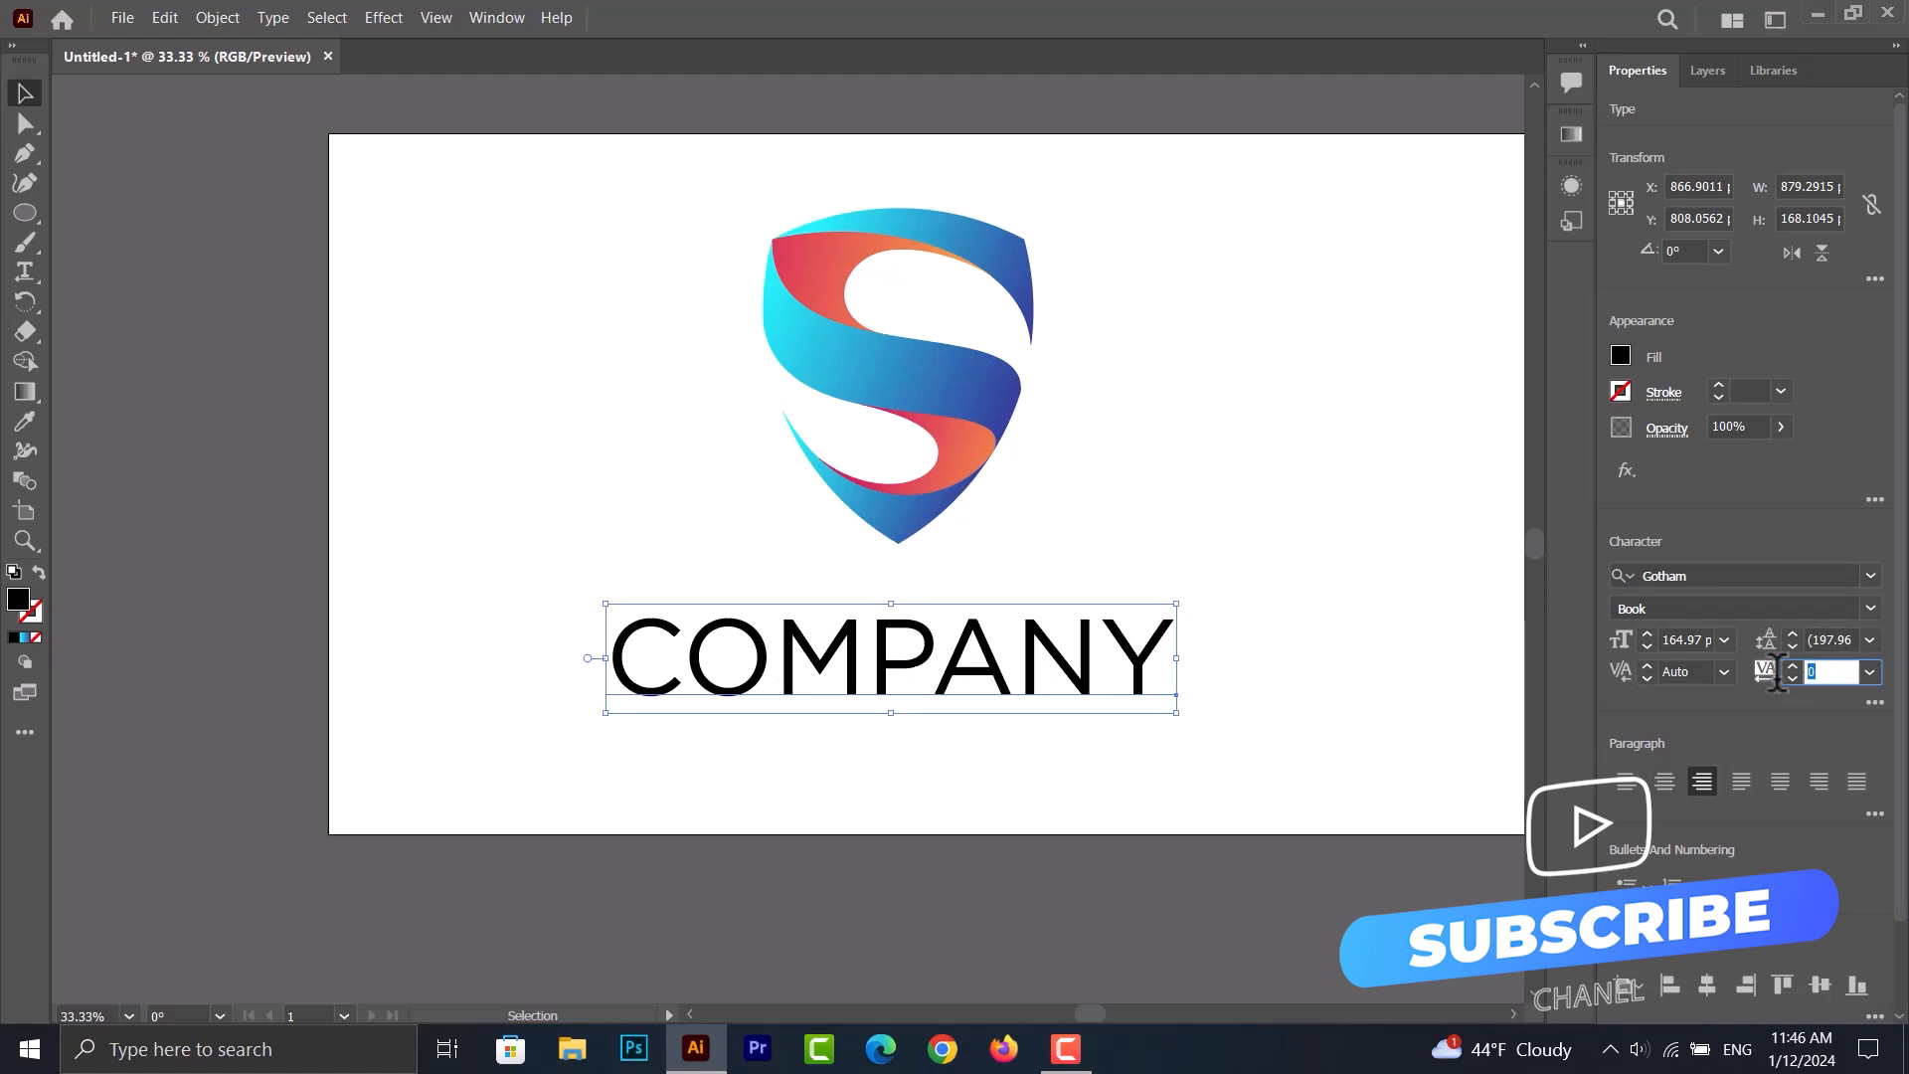
{"action": "key", "text": "Return"}
{"action": "left_click_drag", "start_coordinate": [969, 676], "coordinate": [1019, 657]}
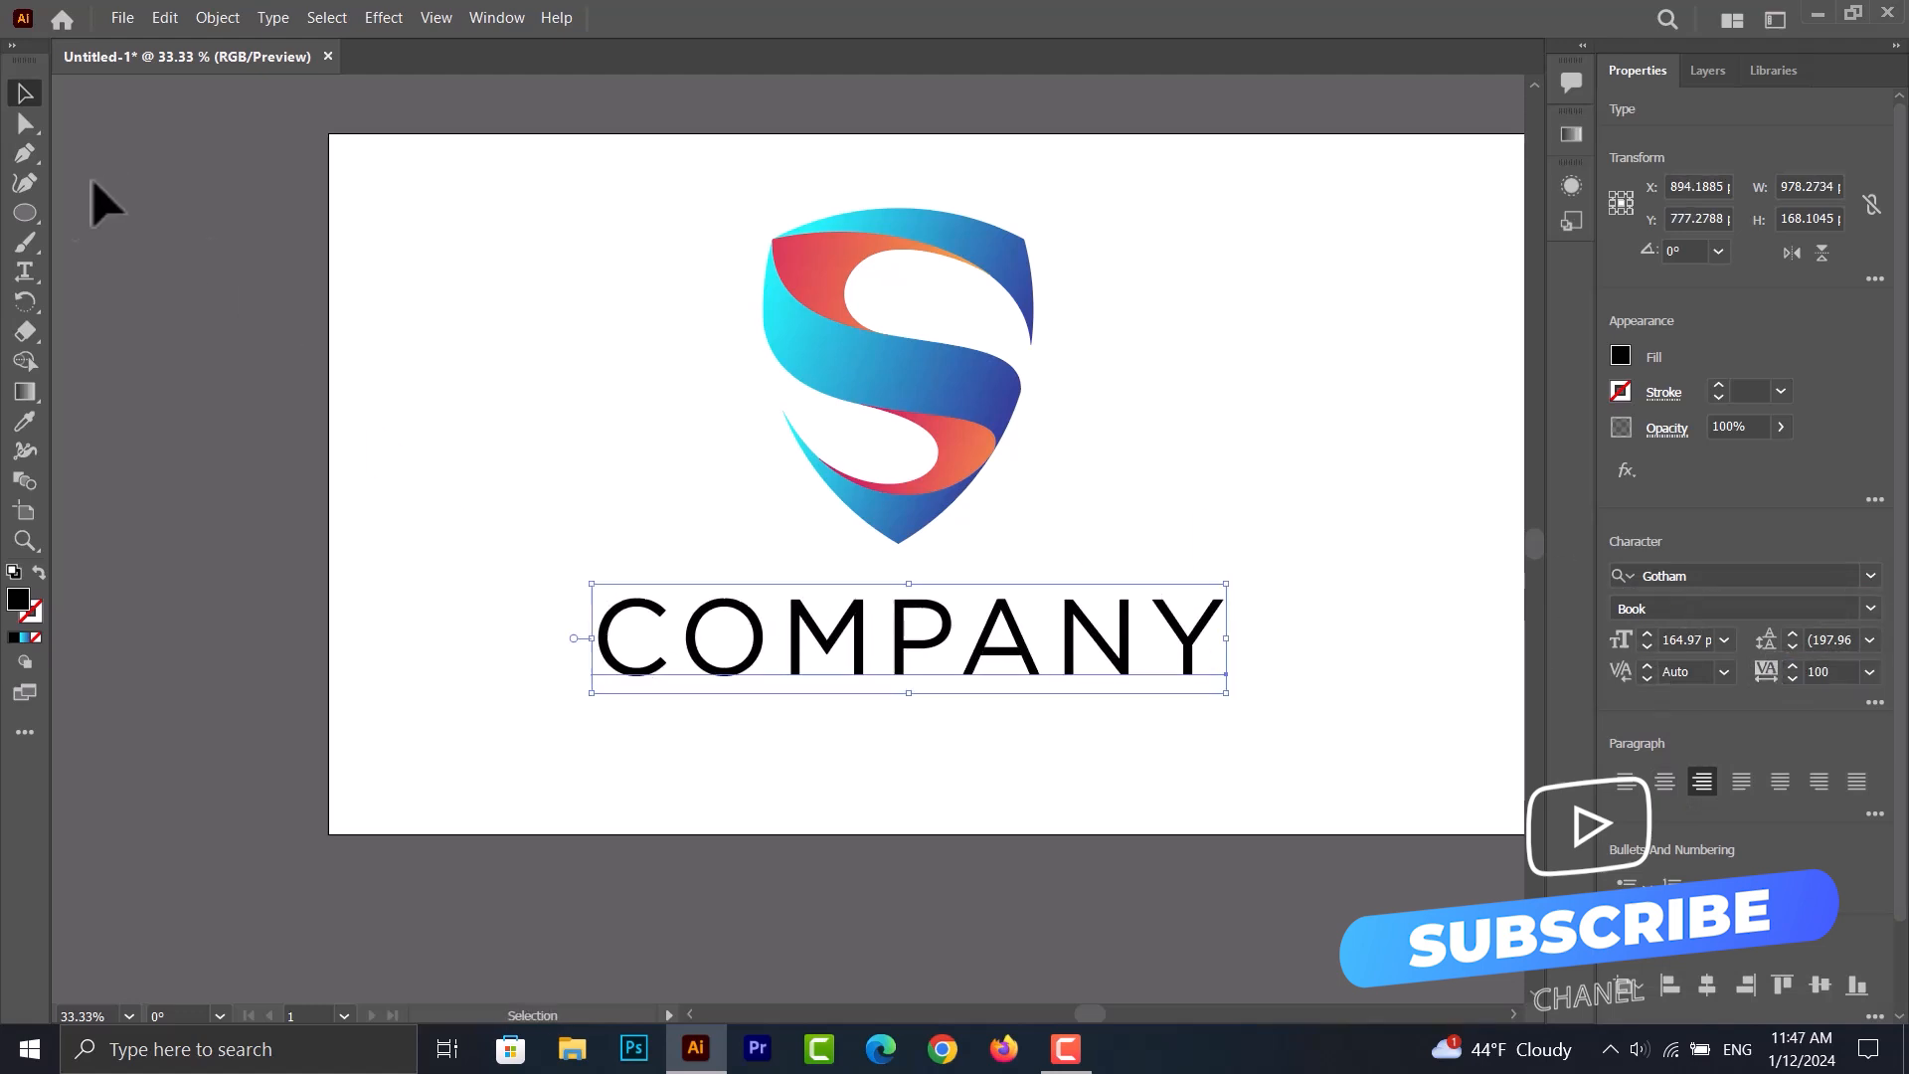
- Add the text Tagline below COMPANY and convert it to uppercase
{"action": "key", "text": "t"}
{"action": "left_click", "coordinate": [900, 741]}
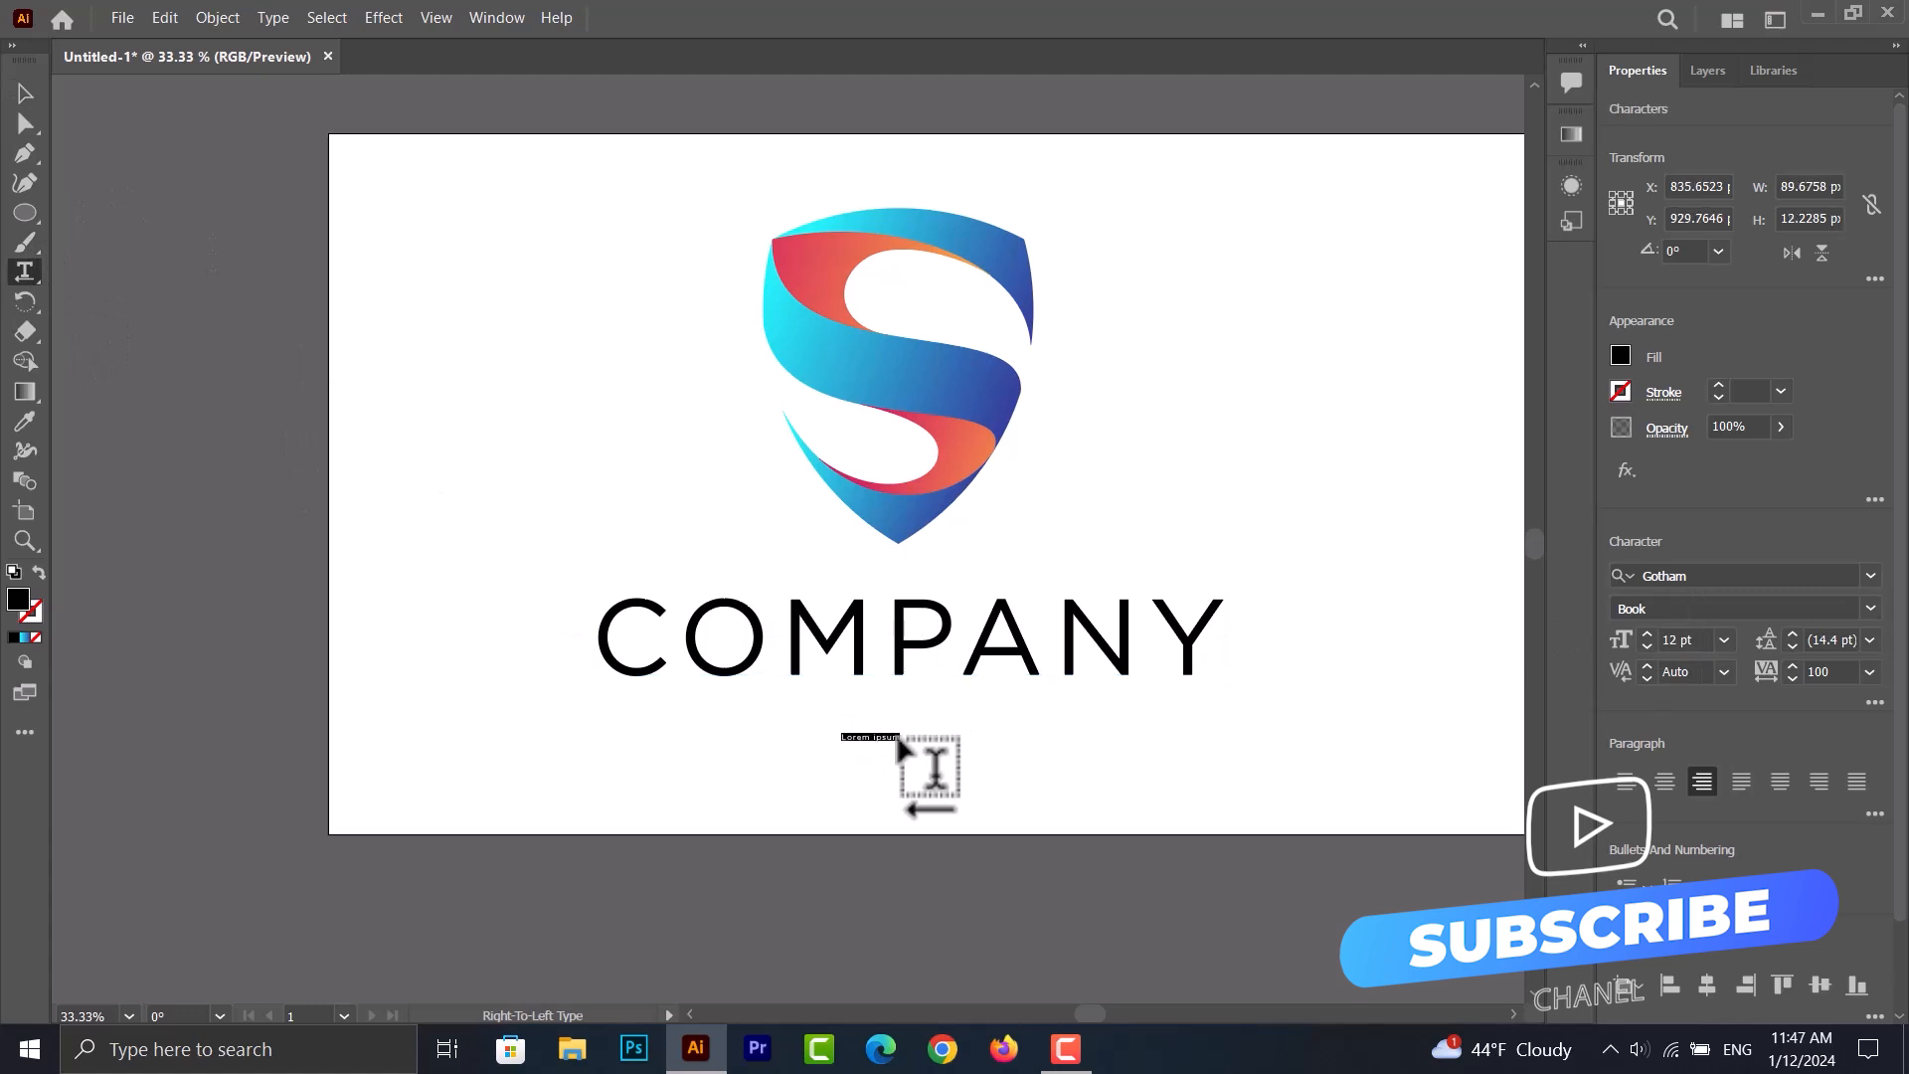
{"action": "type", "text": "Tagline"}
{"action": "key", "text": "ctrl+a"}
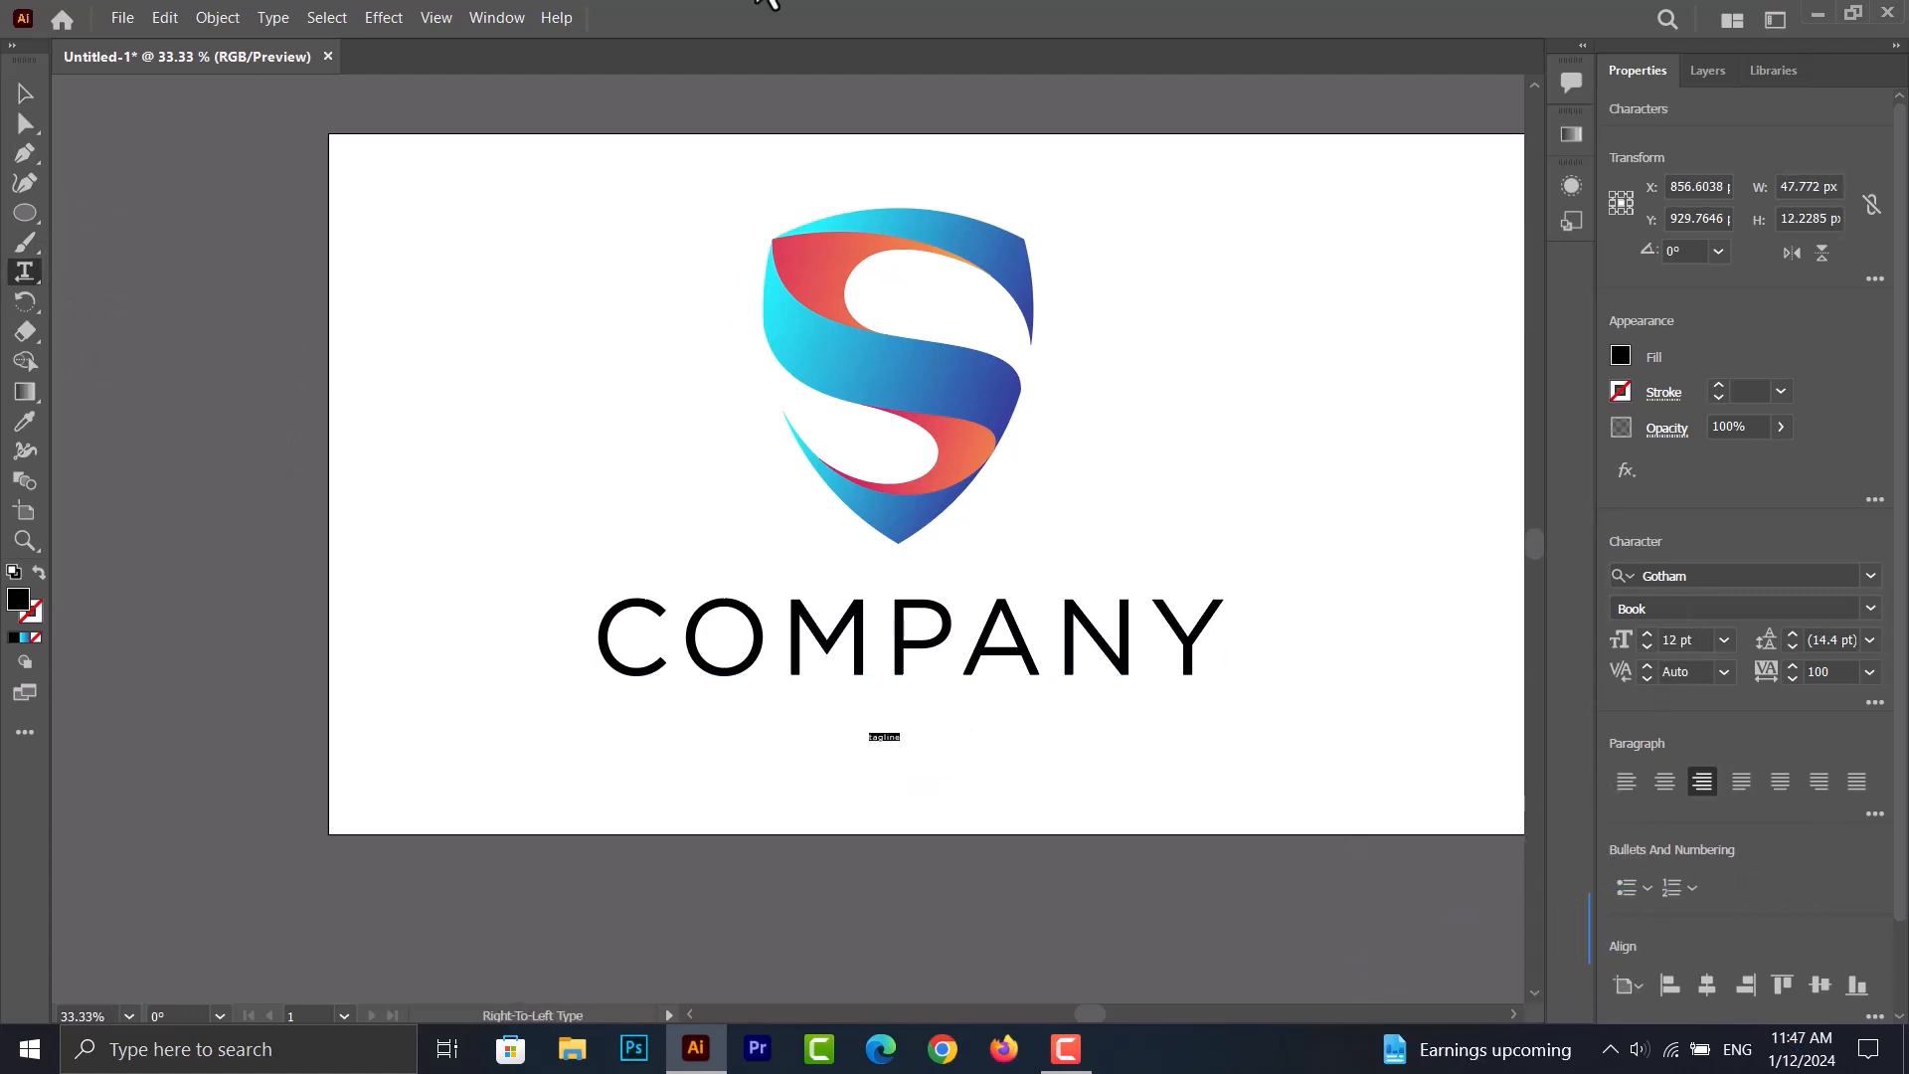
{"action": "left_click", "coordinate": [258, 15]}
{"action": "mouse_move", "coordinate": [613, 354]}
{"action": "left_click", "coordinate": [697, 346]}
- Set the TAGLINE text to Gotham Light with a tracking of 1000
{"action": "left_click", "coordinate": [1728, 576]}
{"action": "type", "text": "go"}
{"action": "left_click", "coordinate": [1459, 701]}
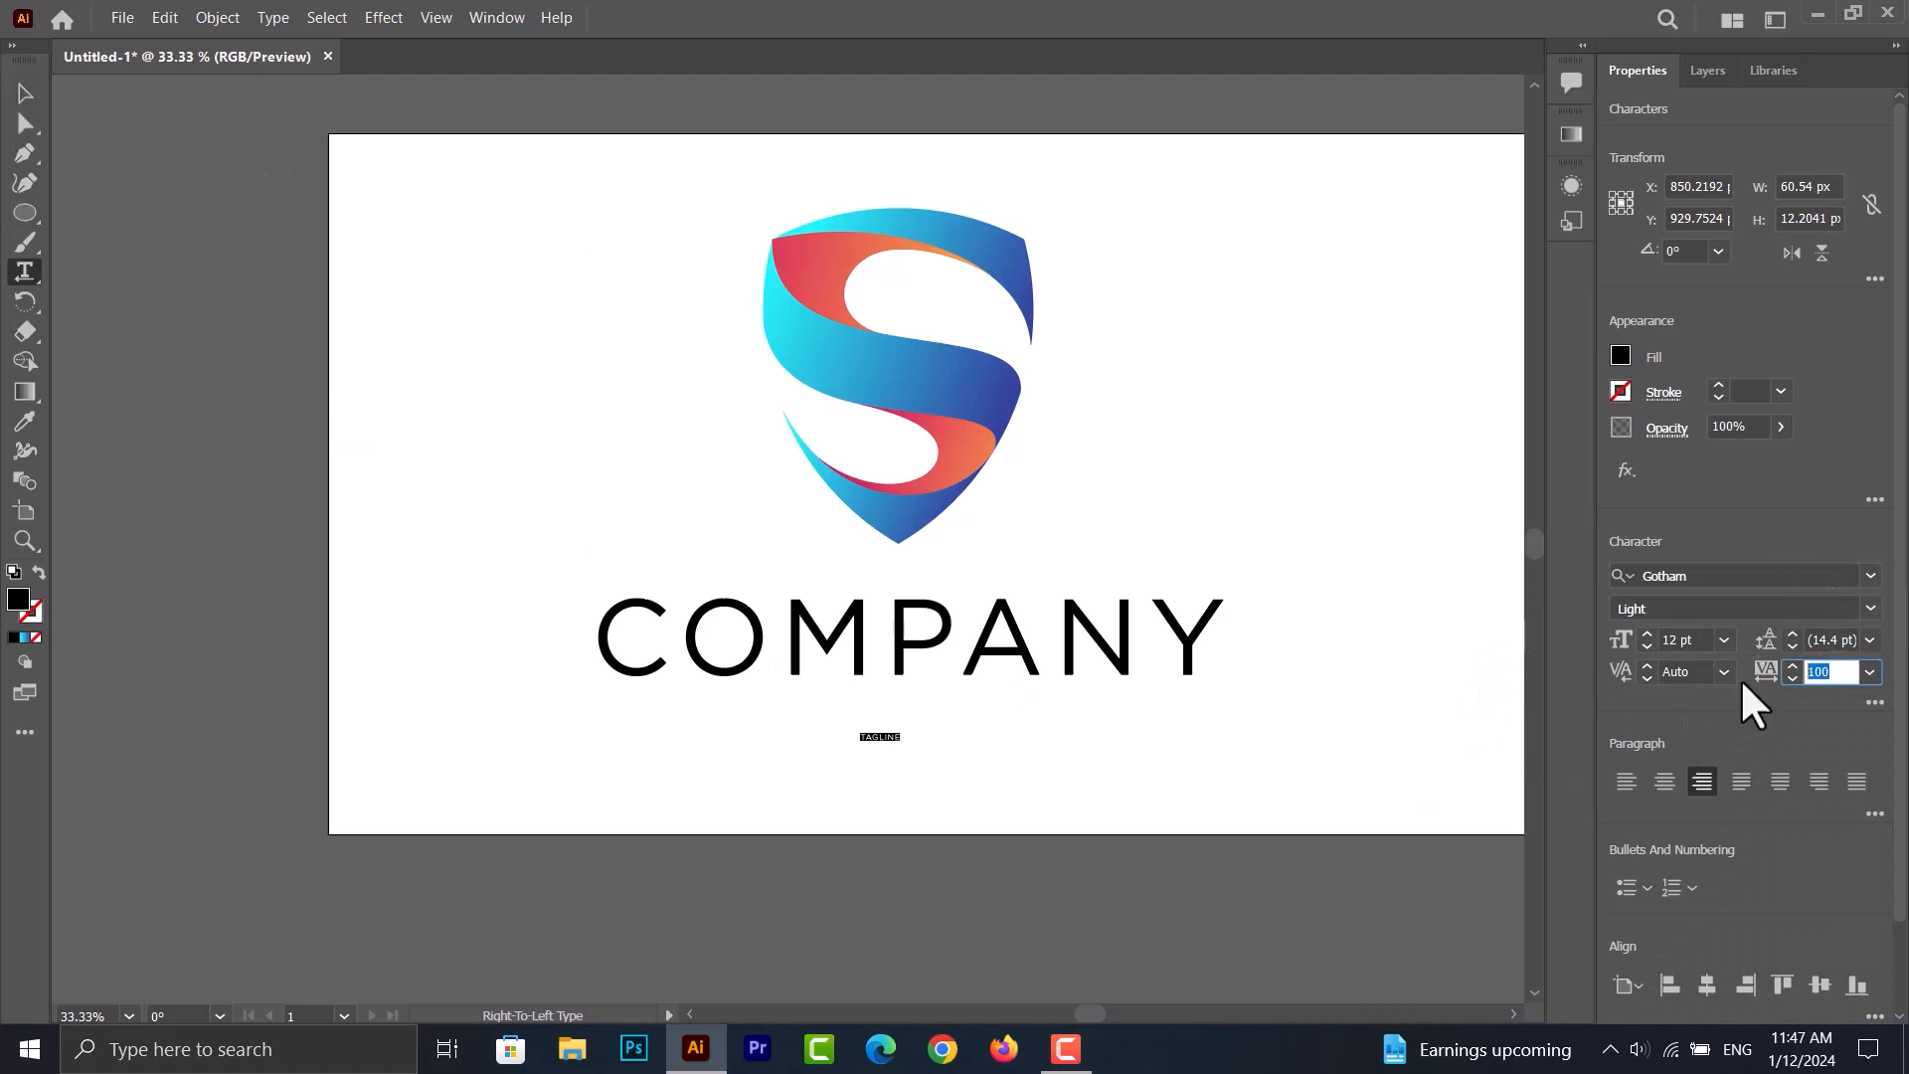
{"action": "type", "text": "1000"}
{"action": "key", "text": "Return"}
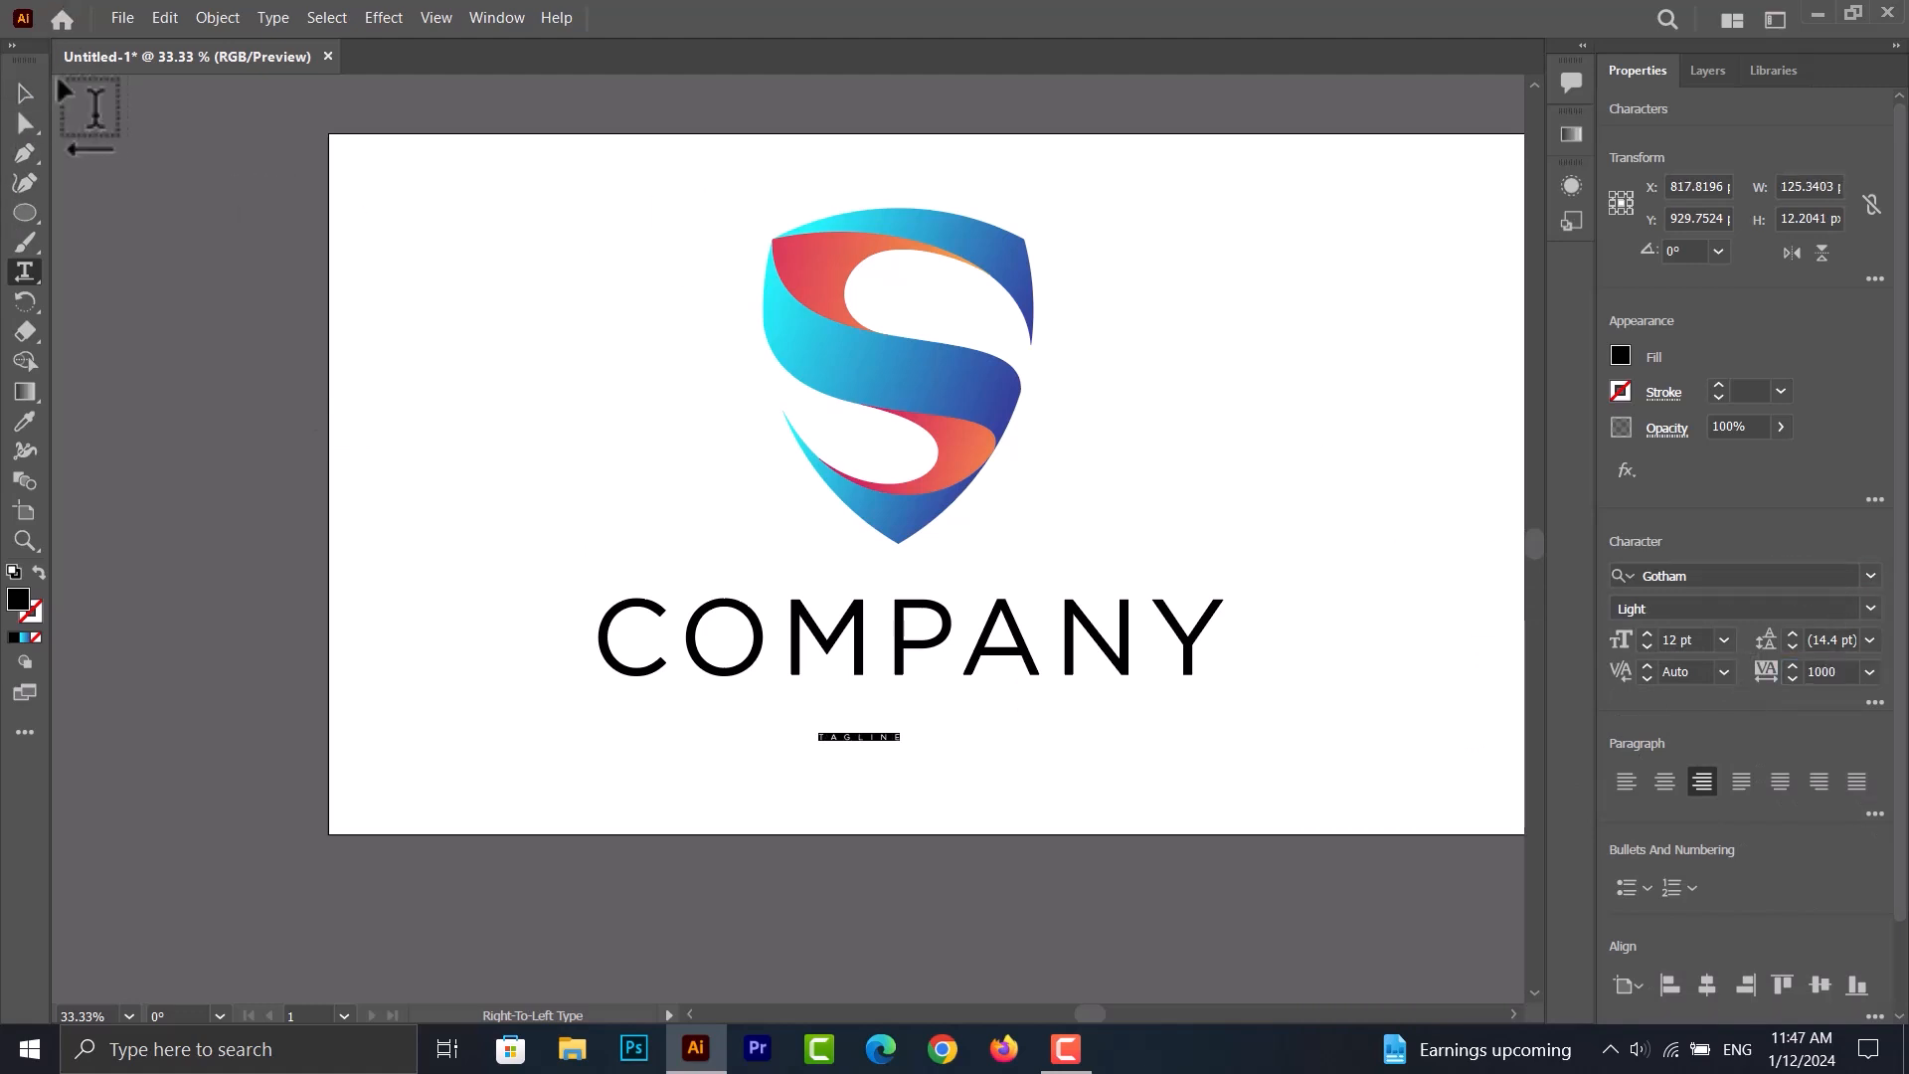
- Enlarge TAGLINE to about 55 pt beneath the company name and move COMPANY down slightly
{"action": "key", "text": "Escape"}
{"action": "left_click_drag", "start_coordinate": [1118, 752], "coordinate": [1006, 736]}
{"action": "mouse_move", "coordinate": [993, 645]}
{"action": "left_mouse_down"}
{"action": "mouse_move", "coordinate": [997, 682]}
{"action": "mouse_move", "coordinate": [993, 662]}
{"action": "left_mouse_up"}
- Group the shield's pieces and align the shield, COMPANY and TAGLINE to a common horizontal centre
{"action": "left_click", "coordinate": [909, 393]}
{"action": "right_click", "coordinate": [910, 393]}
{"action": "left_click", "coordinate": [976, 608]}
{"action": "left_click_drag", "start_coordinate": [1276, 202], "coordinate": [487, 836]}
{"action": "left_click", "coordinate": [1705, 583]}
{"action": "left_click", "coordinate": [1323, 497]}
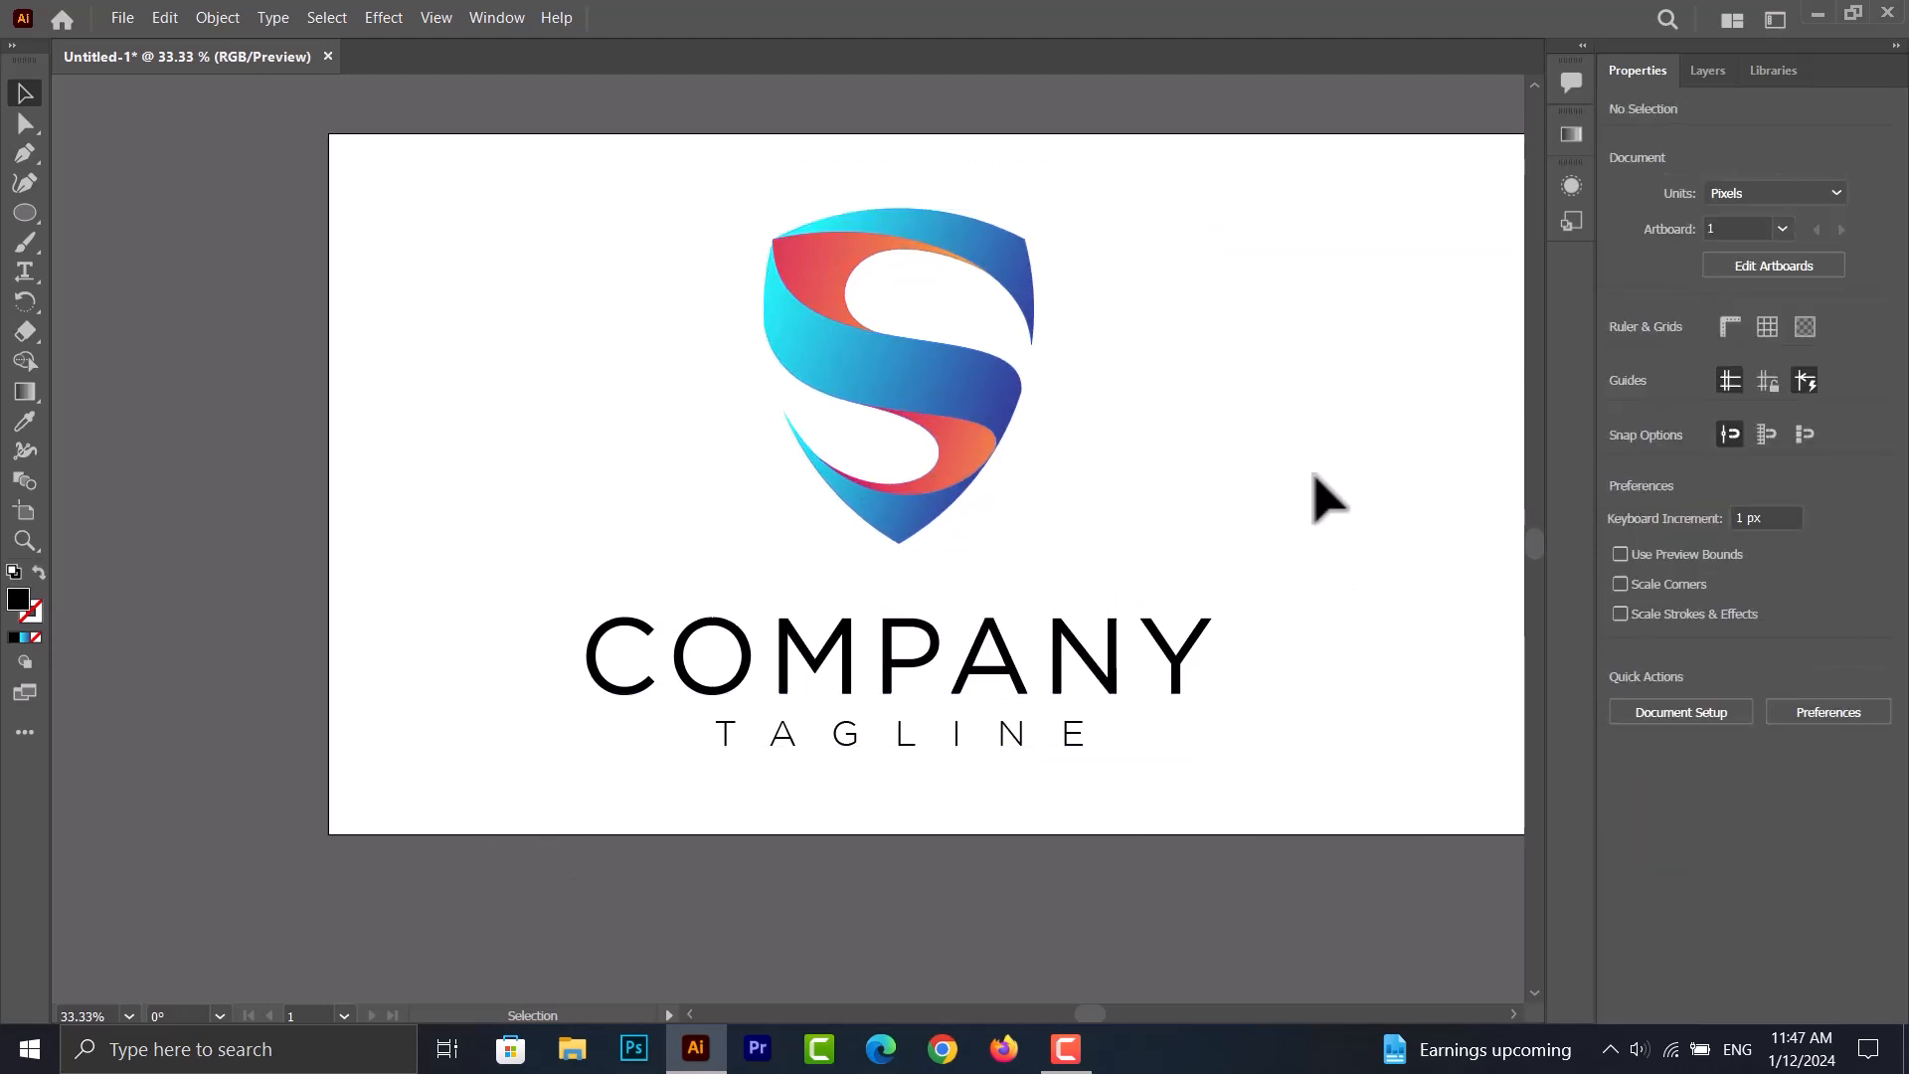
- Expand the COMPANY text into editable shapes
{"action": "scroll", "coordinate": [1099, 512], "scroll_direction": "up", "scroll_amount": 1}
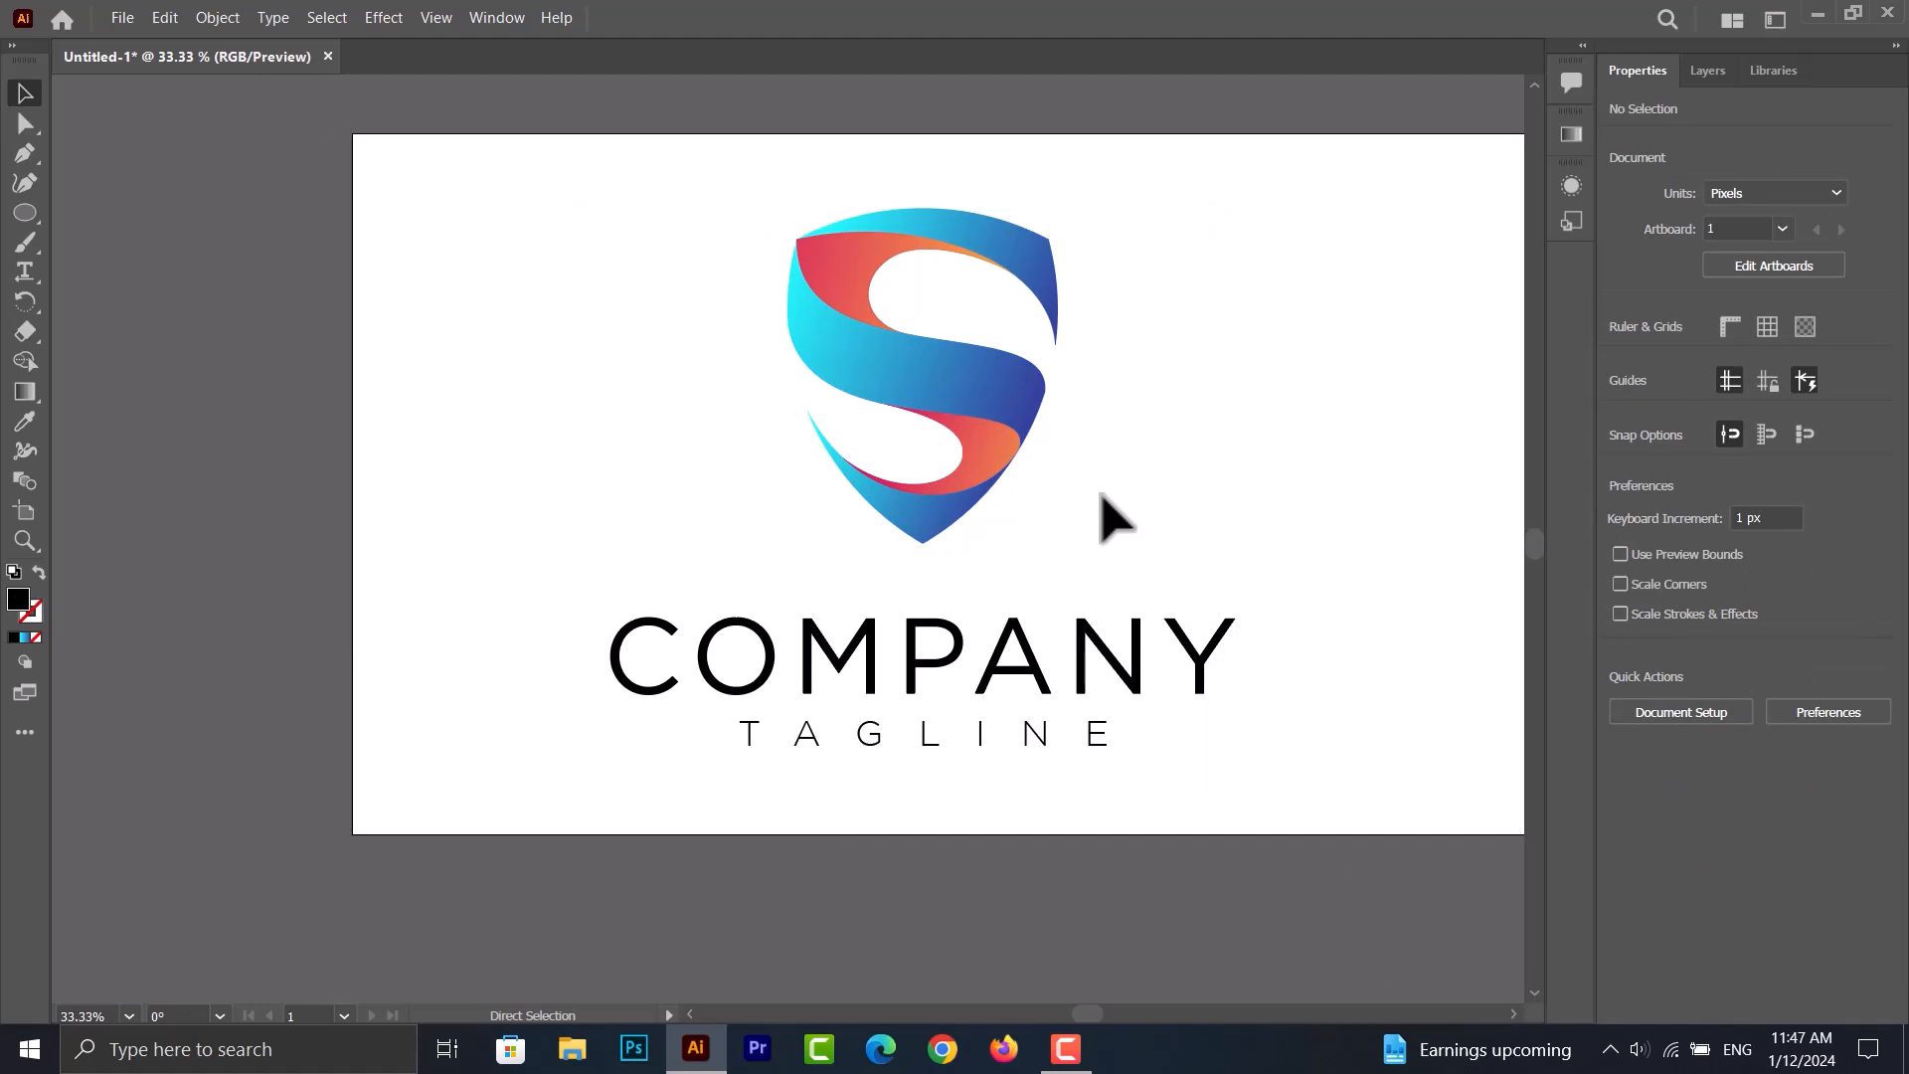
{"action": "scroll", "coordinate": [1003, 517], "scroll_direction": "up", "scroll_amount": 1}
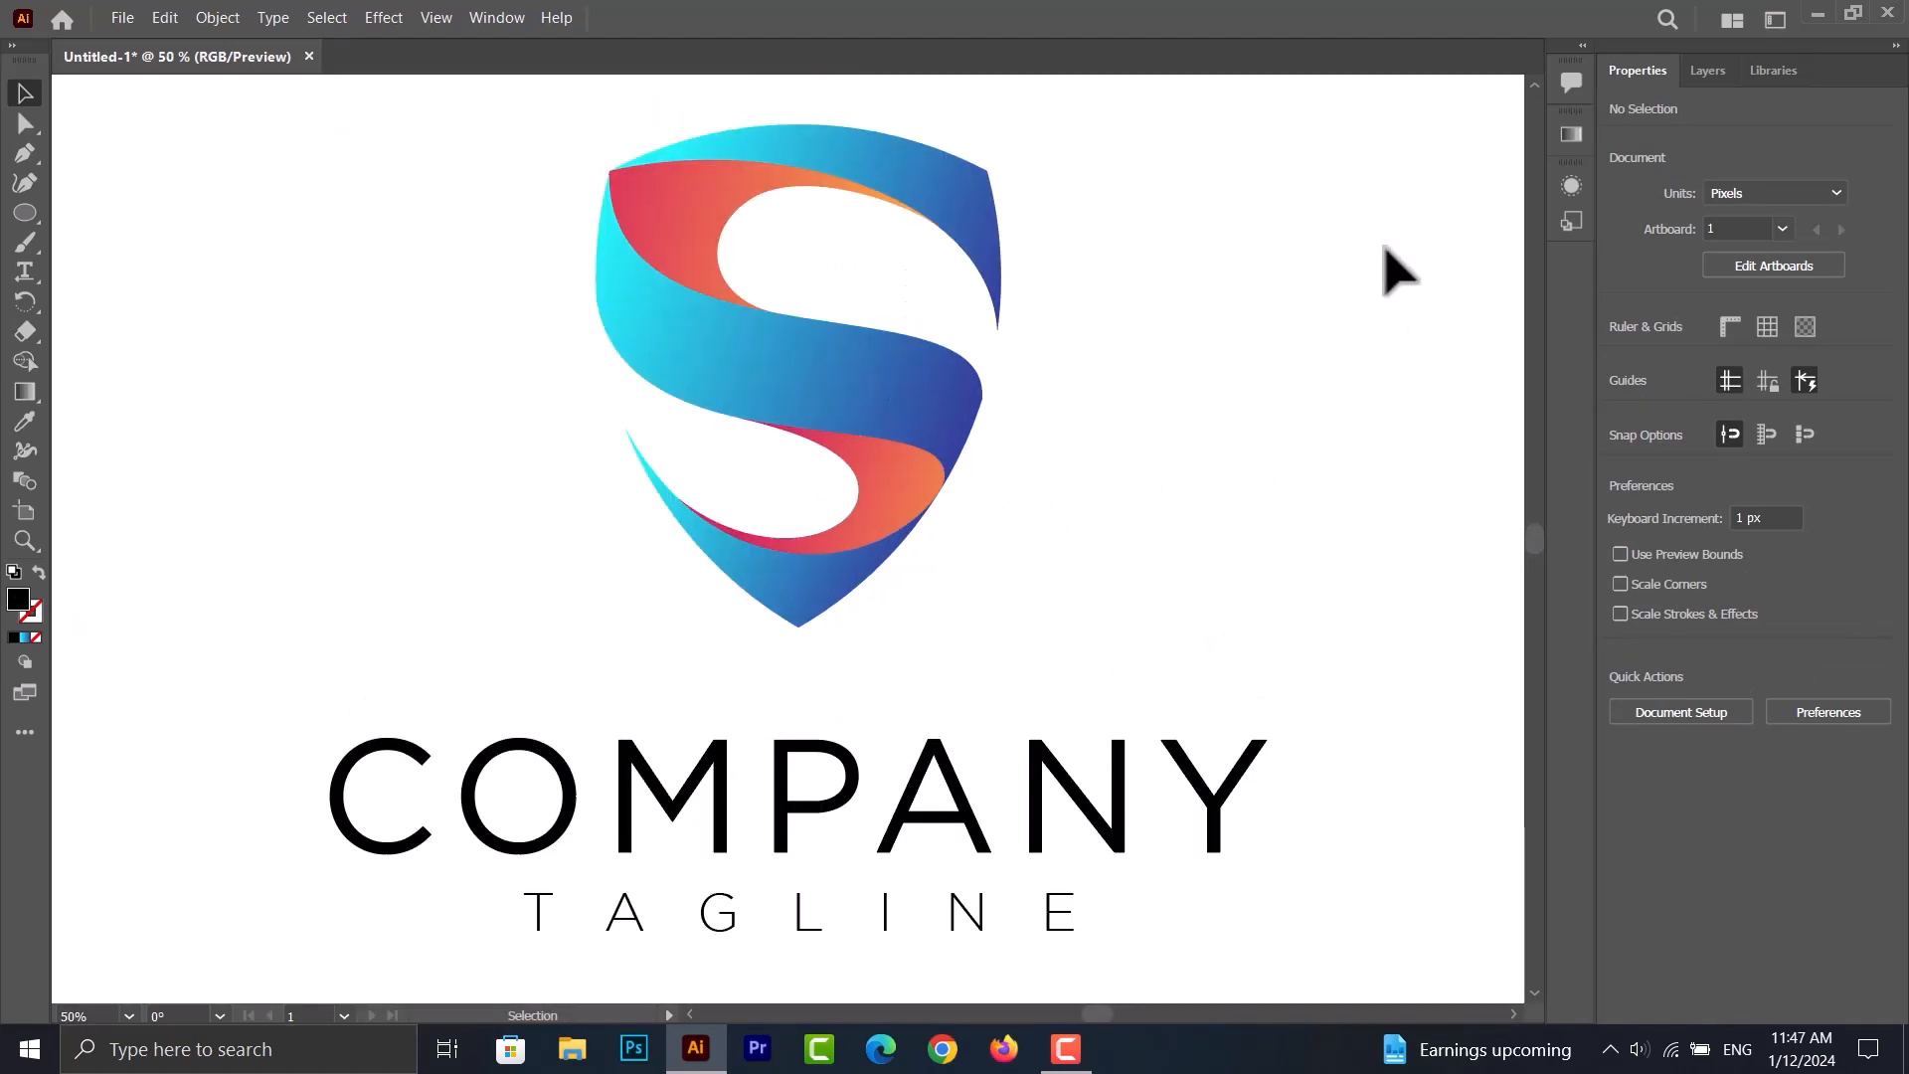
{"action": "left_click", "coordinate": [934, 790]}
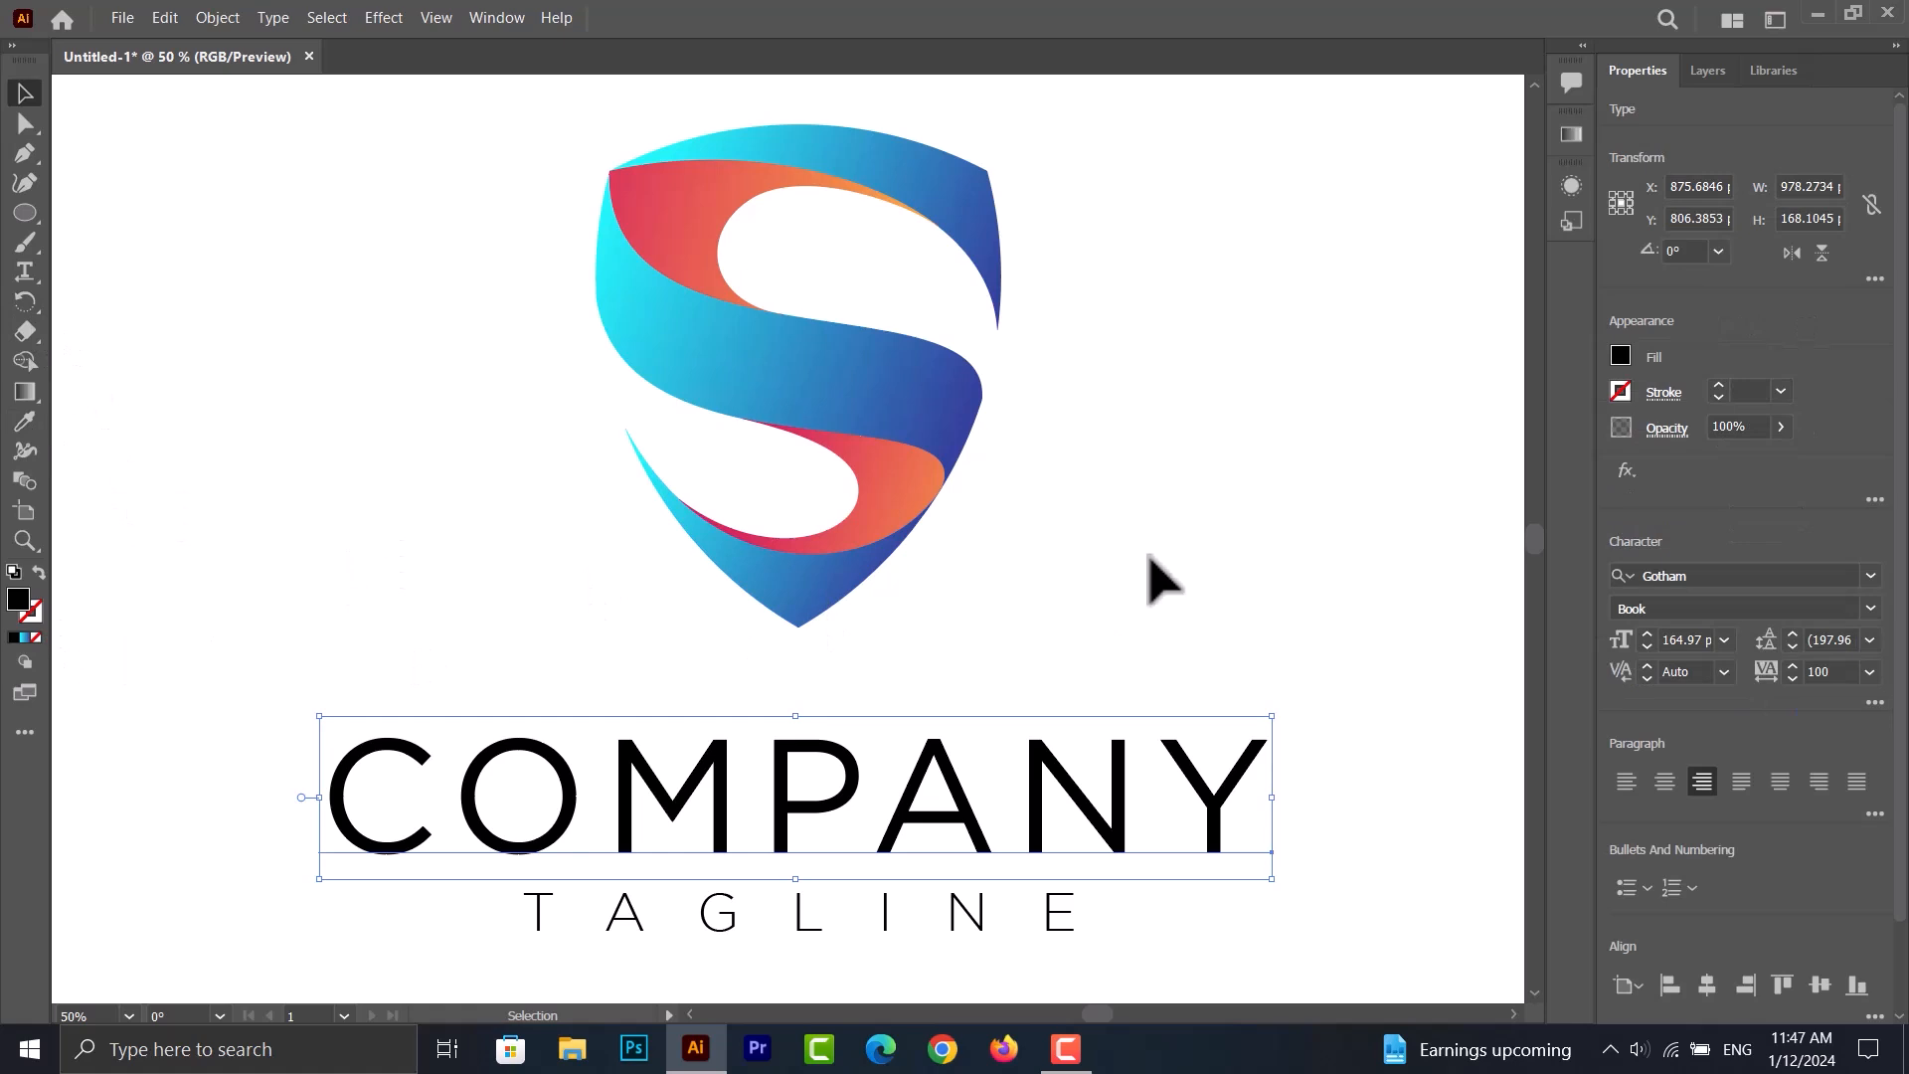
{"action": "left_click", "coordinate": [217, 17]}
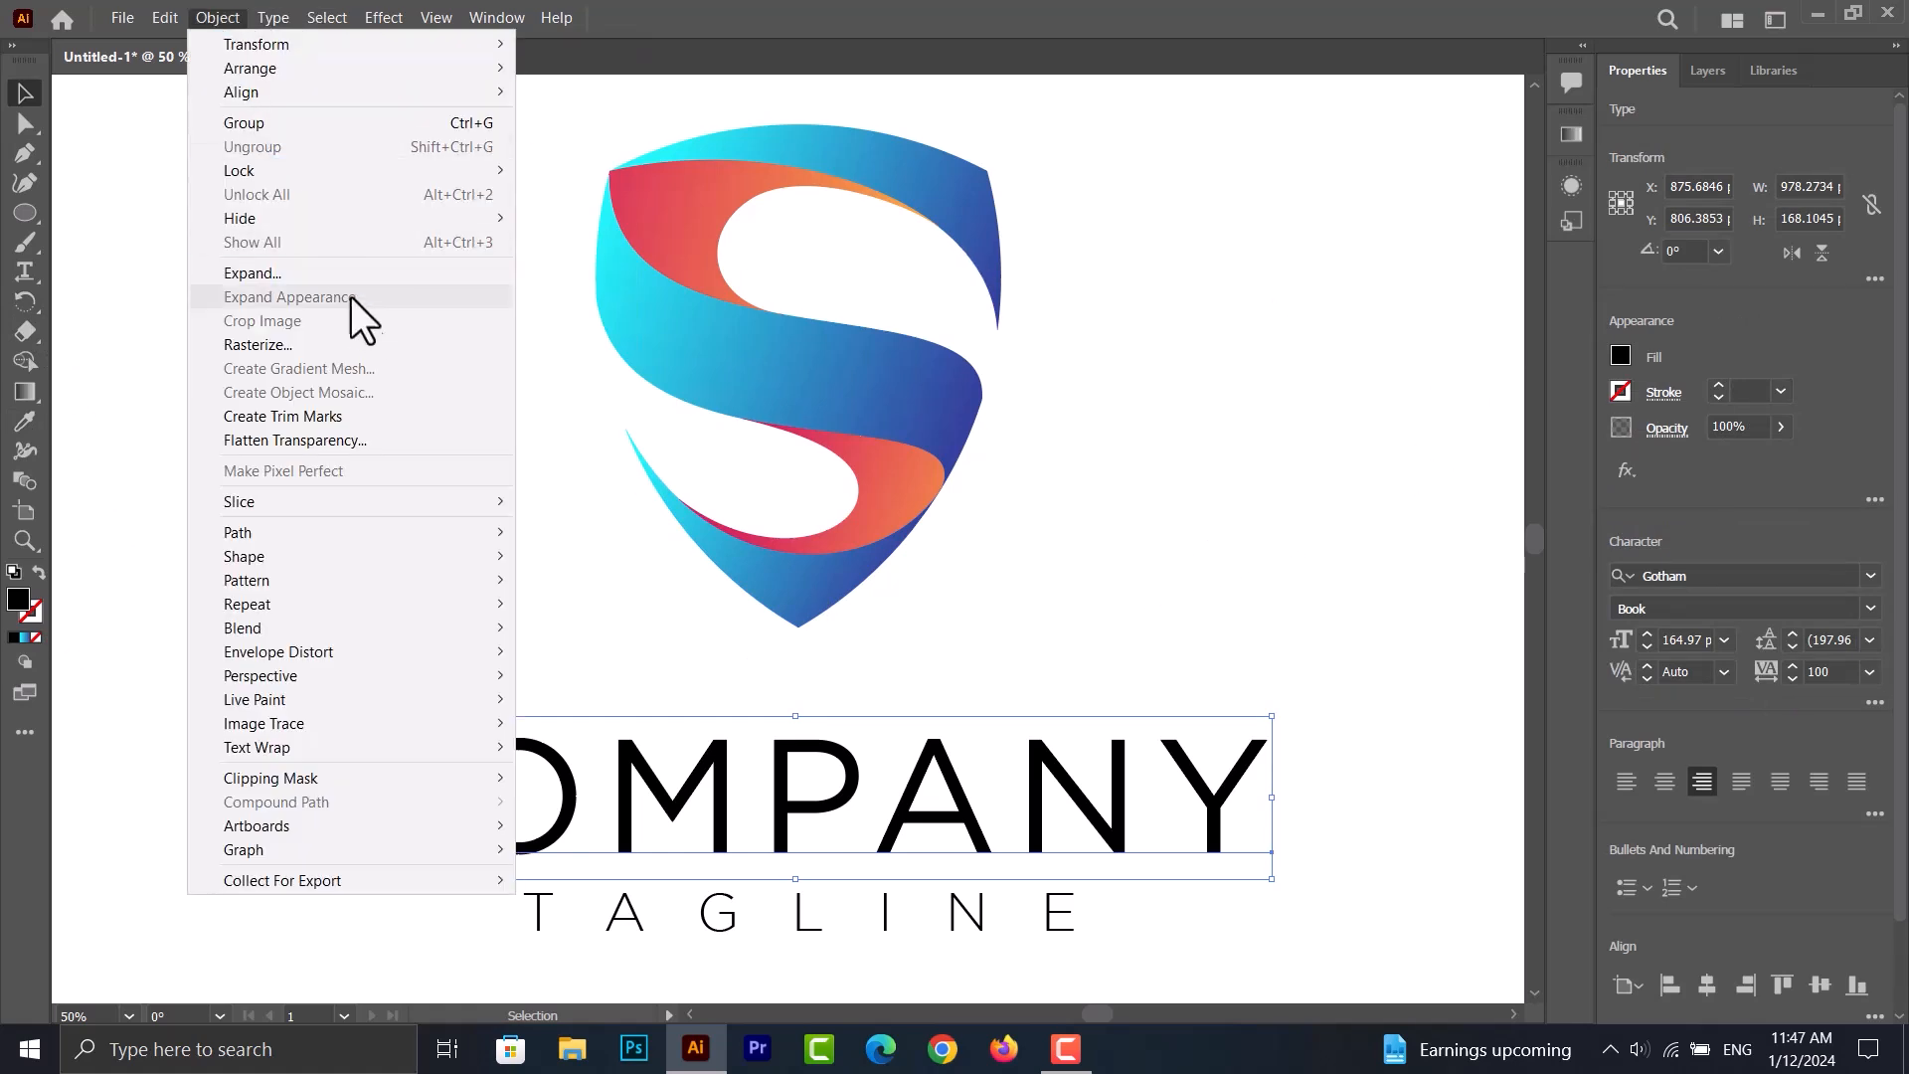
{"action": "left_click", "coordinate": [360, 271]}
{"action": "left_click", "coordinate": [895, 665]}
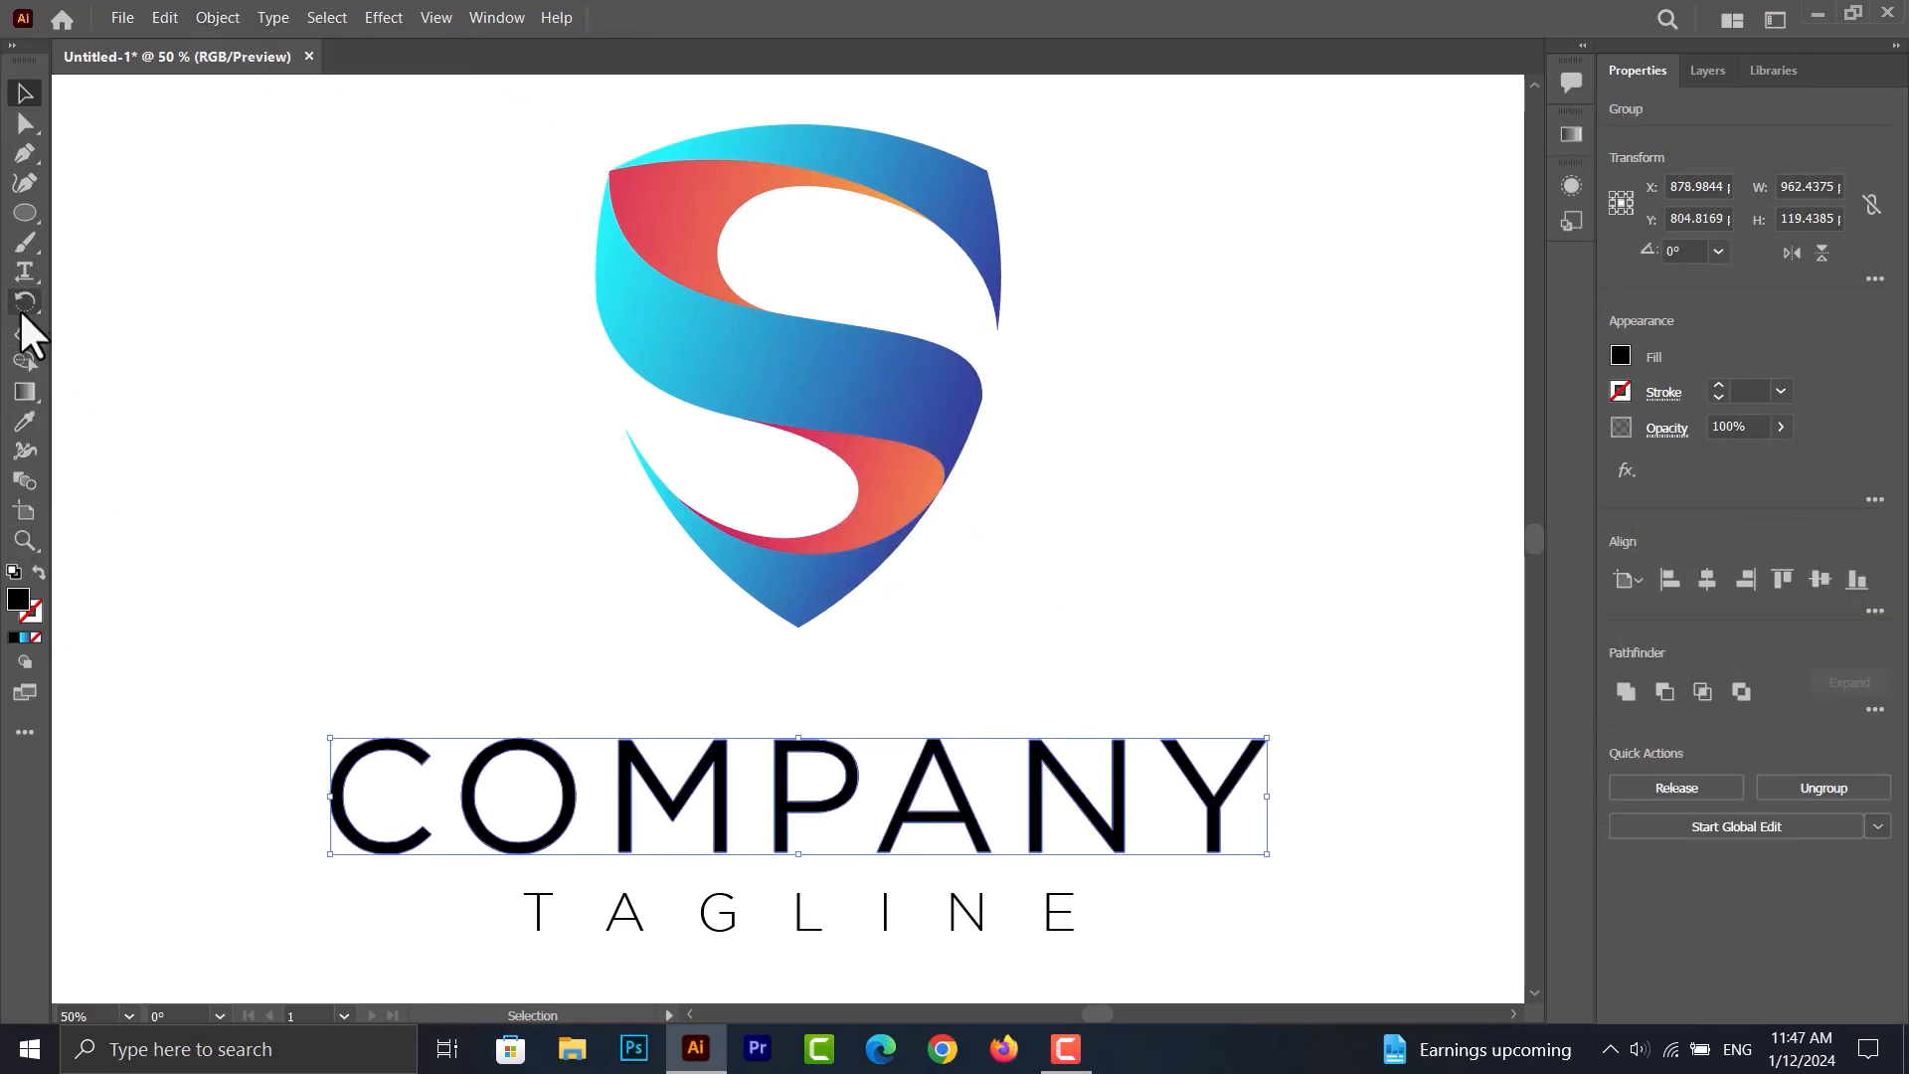
- Sample the shield's blue gradient onto COMPANY and stretch it across the whole word from cyan at the left to dark blue at the right
{"action": "left_click", "coordinate": [27, 420]}
{"action": "left_click", "coordinate": [679, 356]}
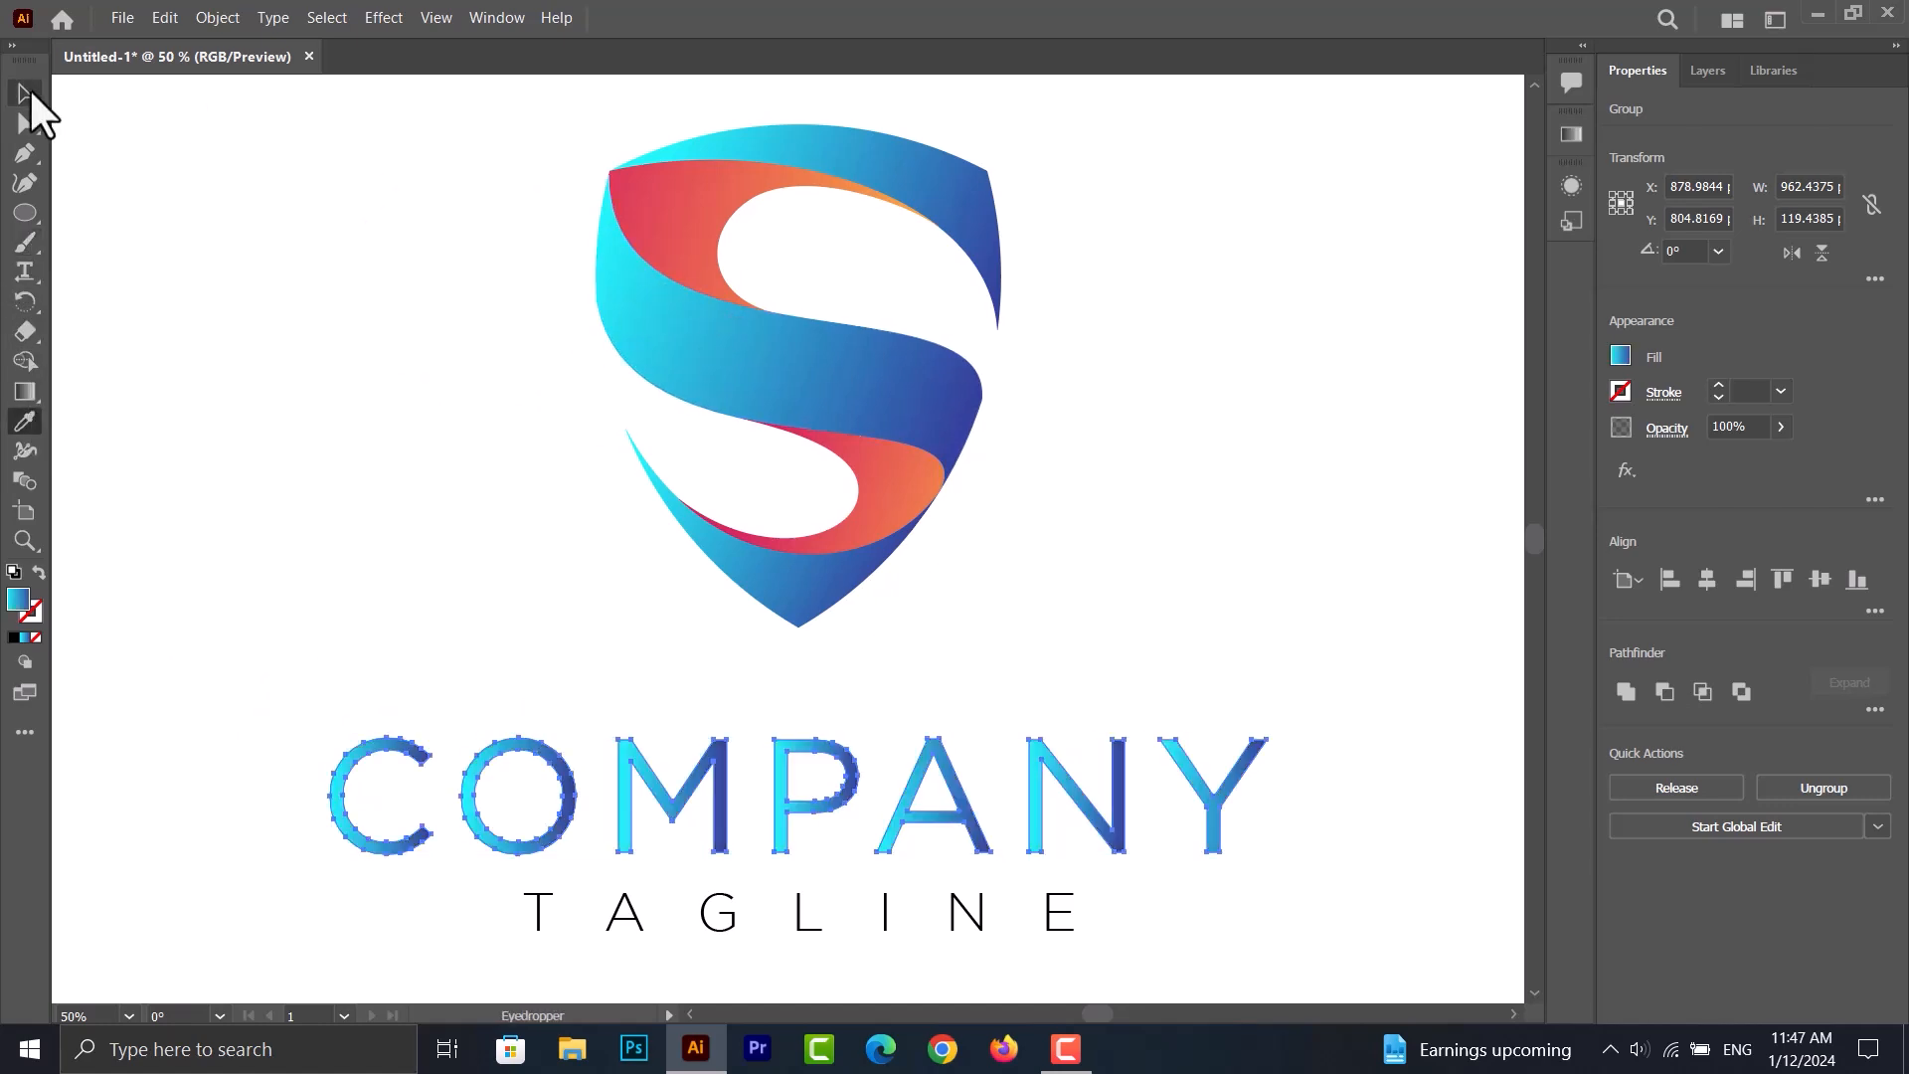
{"action": "key", "text": "g"}
{"action": "left_click_drag", "start_coordinate": [384, 686], "coordinate": [1099, 839]}
{"action": "left_click", "coordinate": [25, 94]}
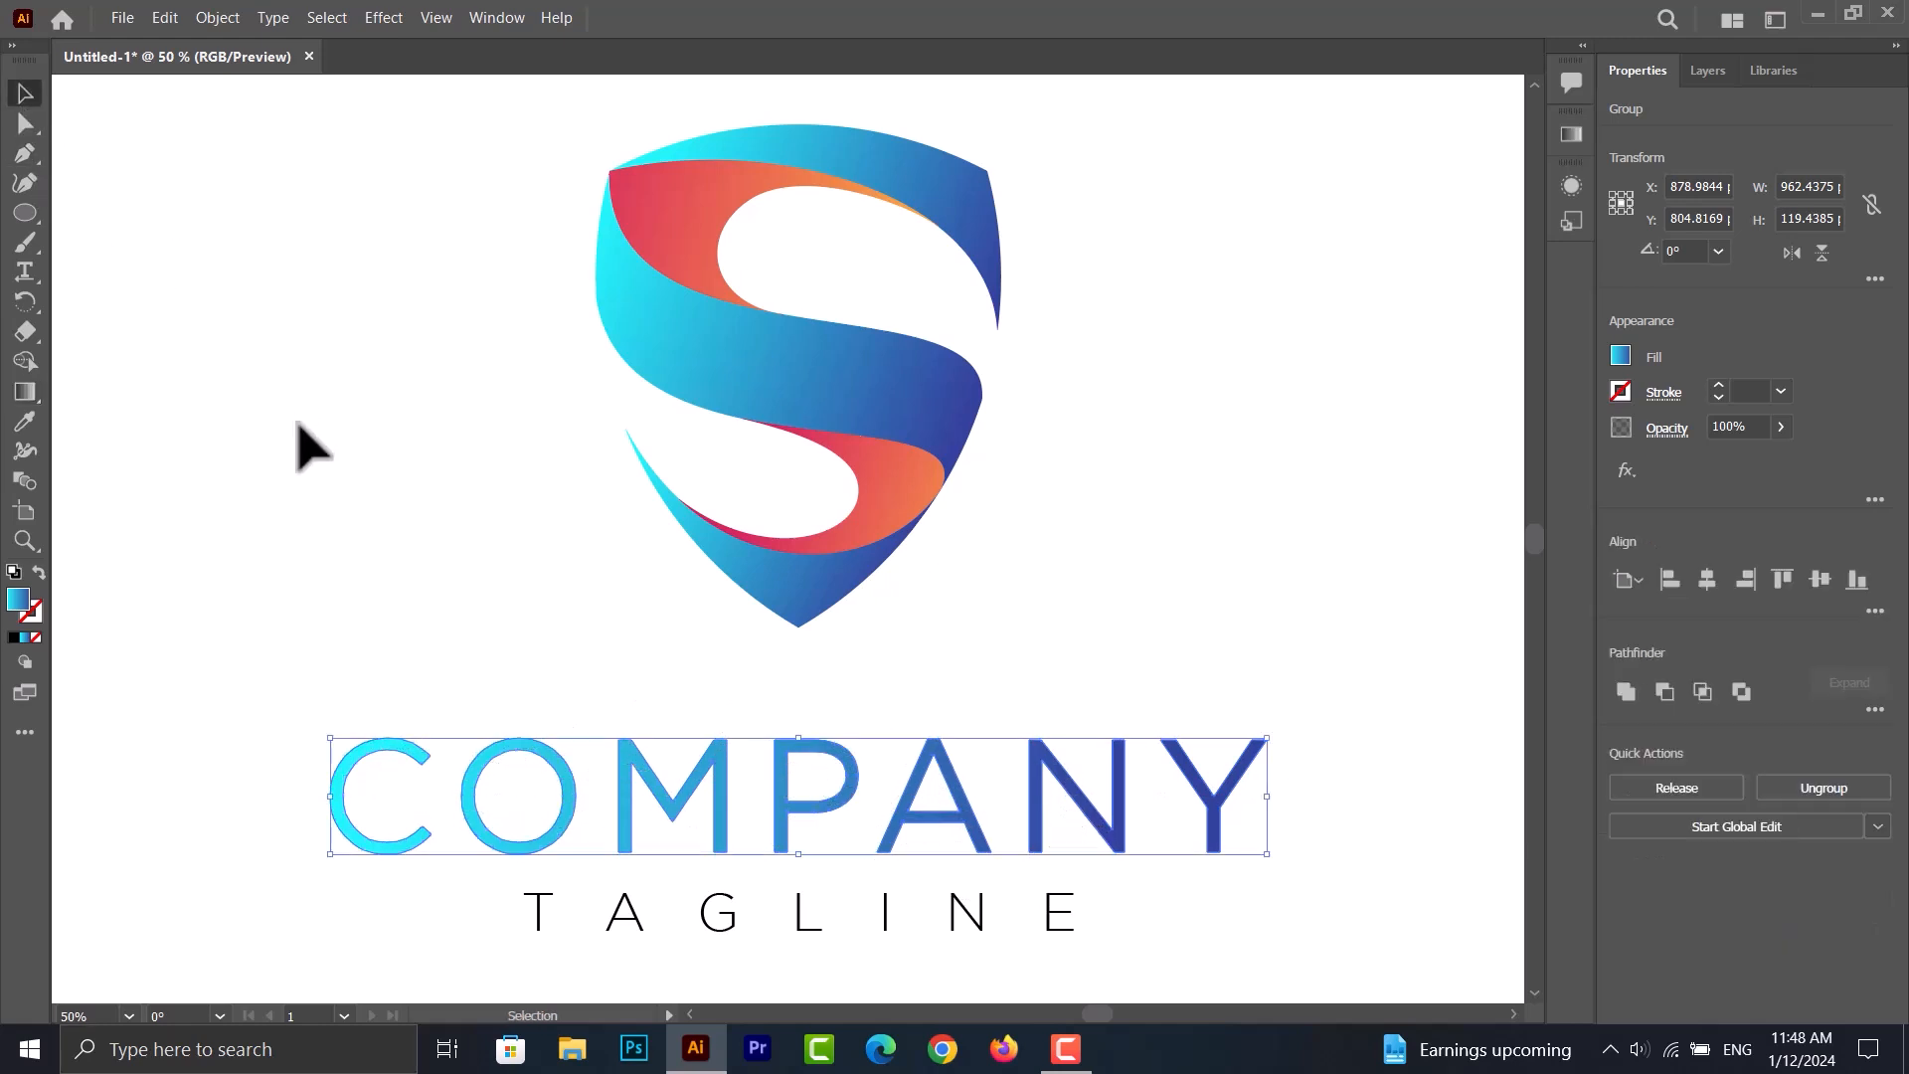
- Expand the TAGLINE text into editable shapes
{"action": "left_click", "coordinate": [810, 883]}
{"action": "left_click", "coordinate": [857, 919]}
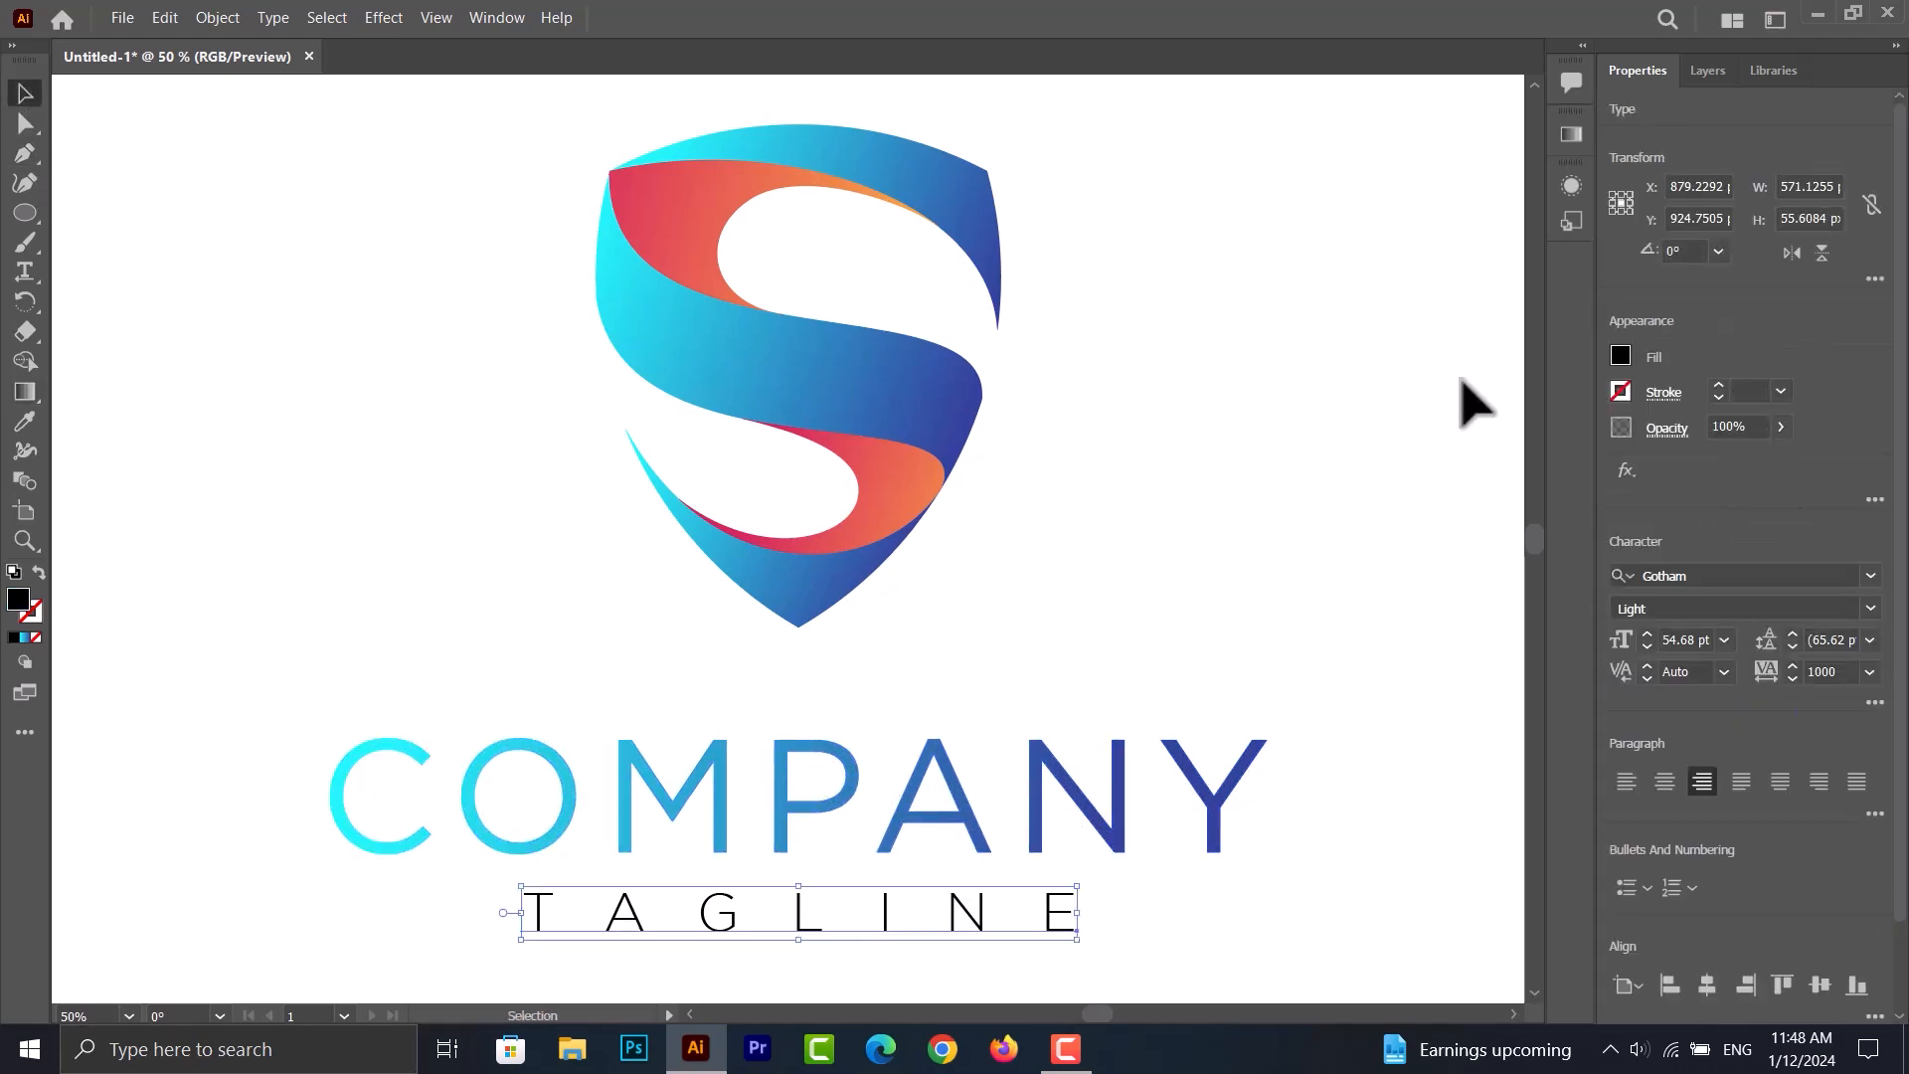
{"action": "left_click", "coordinate": [274, 18]}
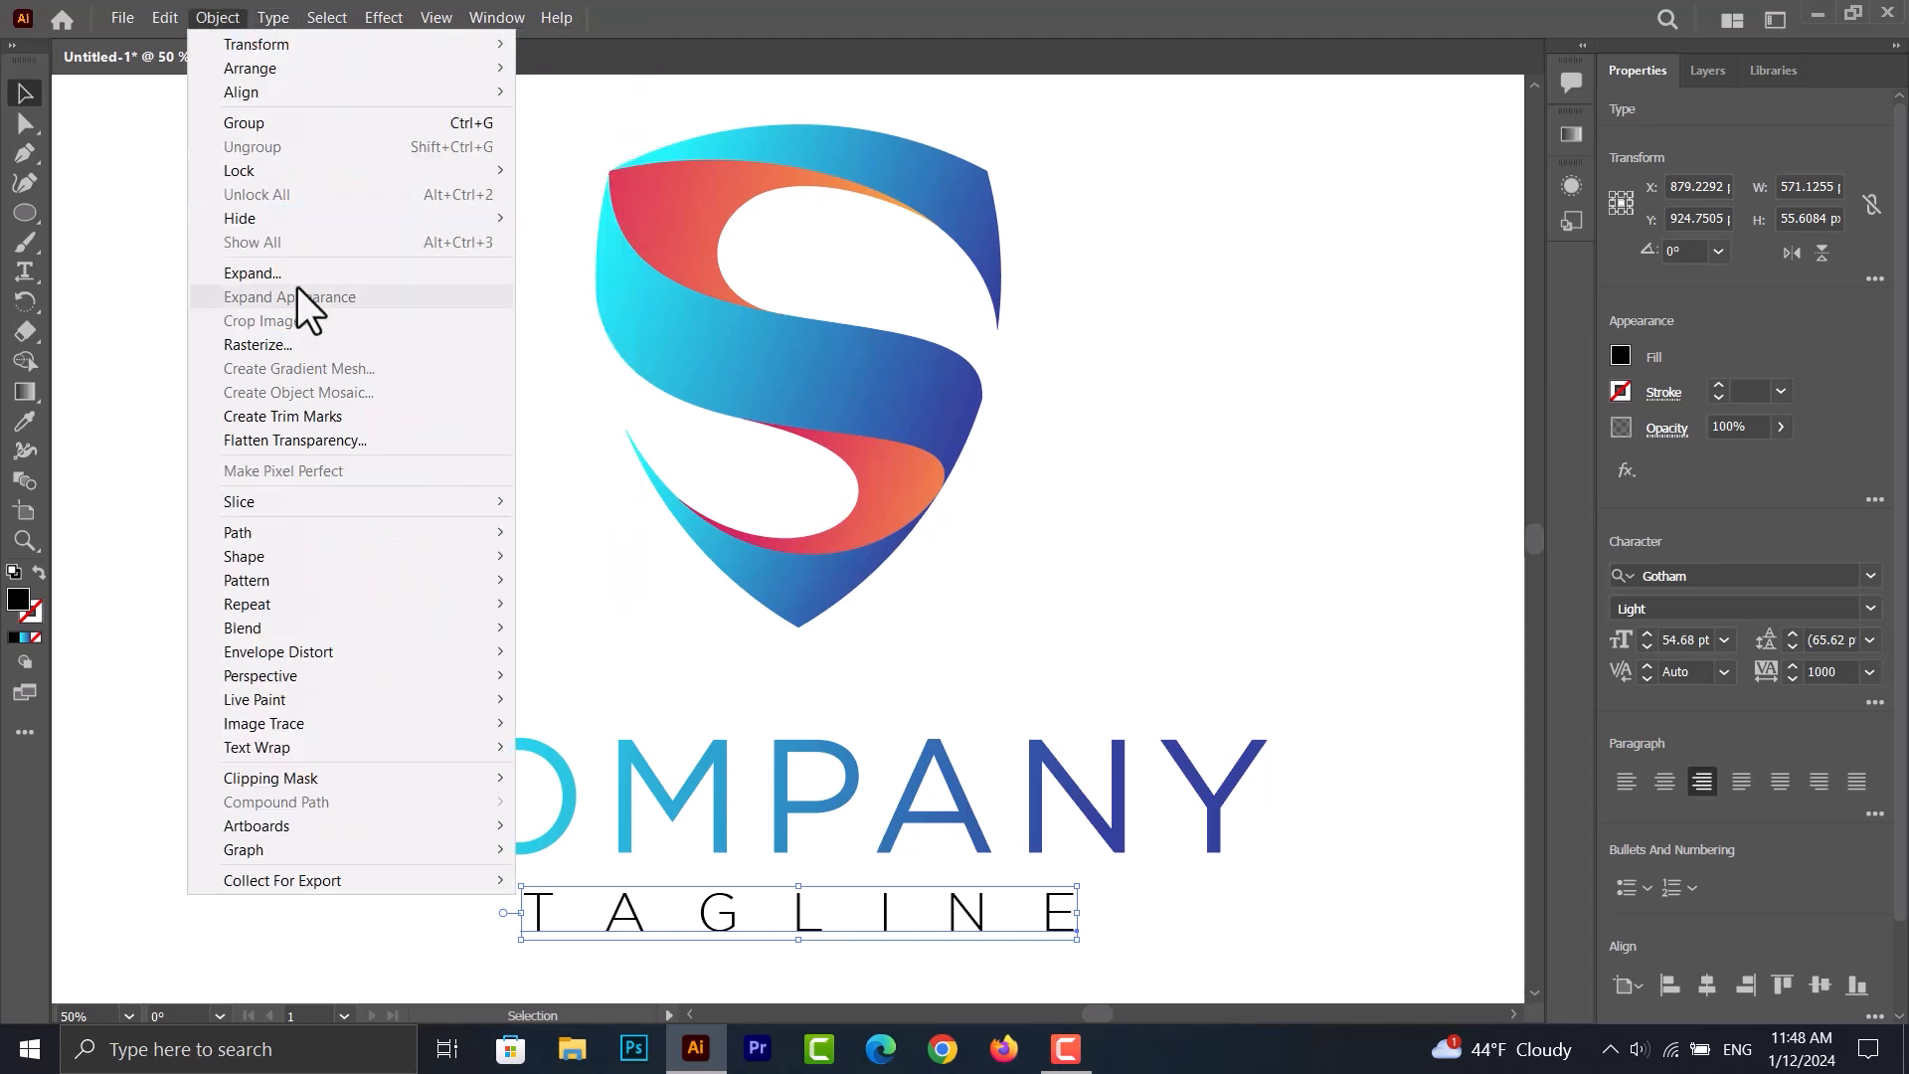
{"action": "left_click", "coordinate": [298, 273]}
{"action": "left_click", "coordinate": [900, 661]}
- Sample the shield's blue gradient onto TAGLINE and stretch it across the whole word from cyan at the left to dark blue at the right
{"action": "left_click", "coordinate": [24, 421]}
{"action": "left_click", "coordinate": [668, 408]}
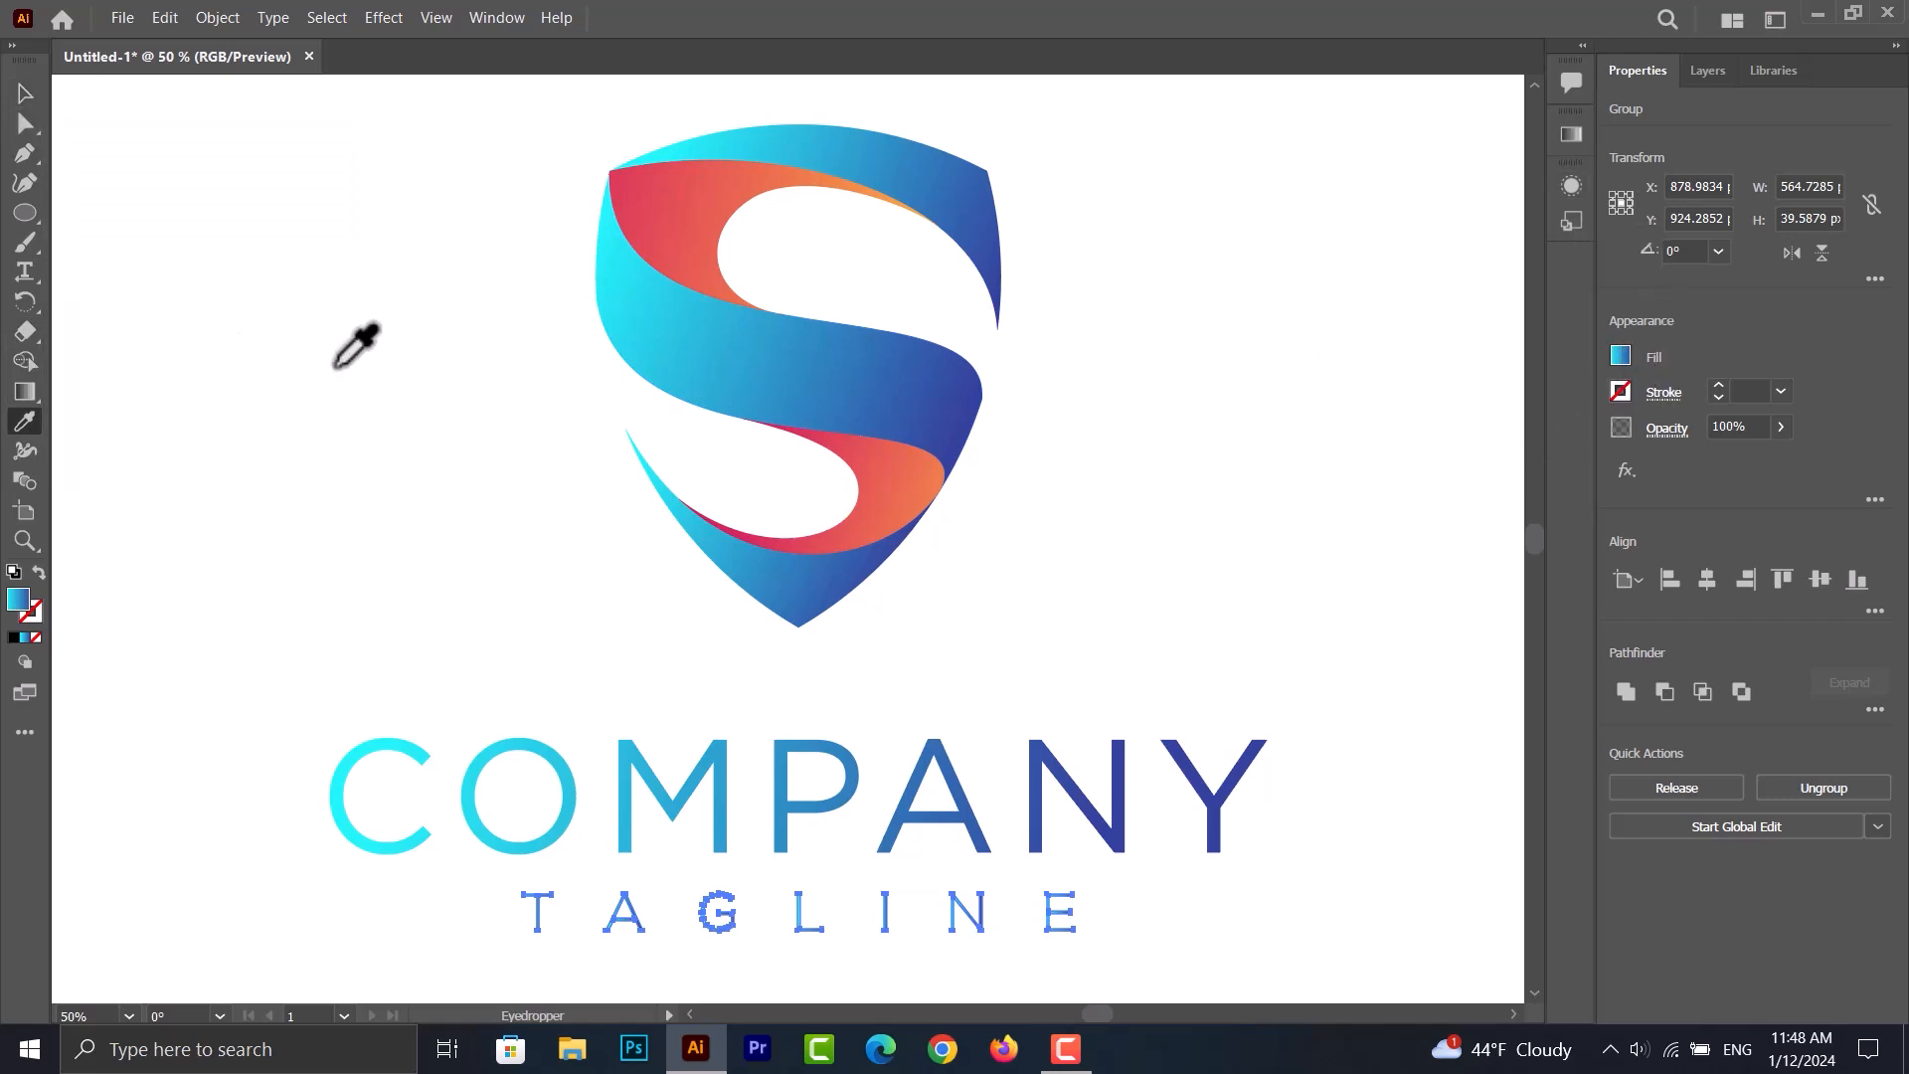
{"action": "left_click", "coordinate": [24, 394]}
{"action": "left_click_drag", "start_coordinate": [529, 874], "coordinate": [962, 956]}
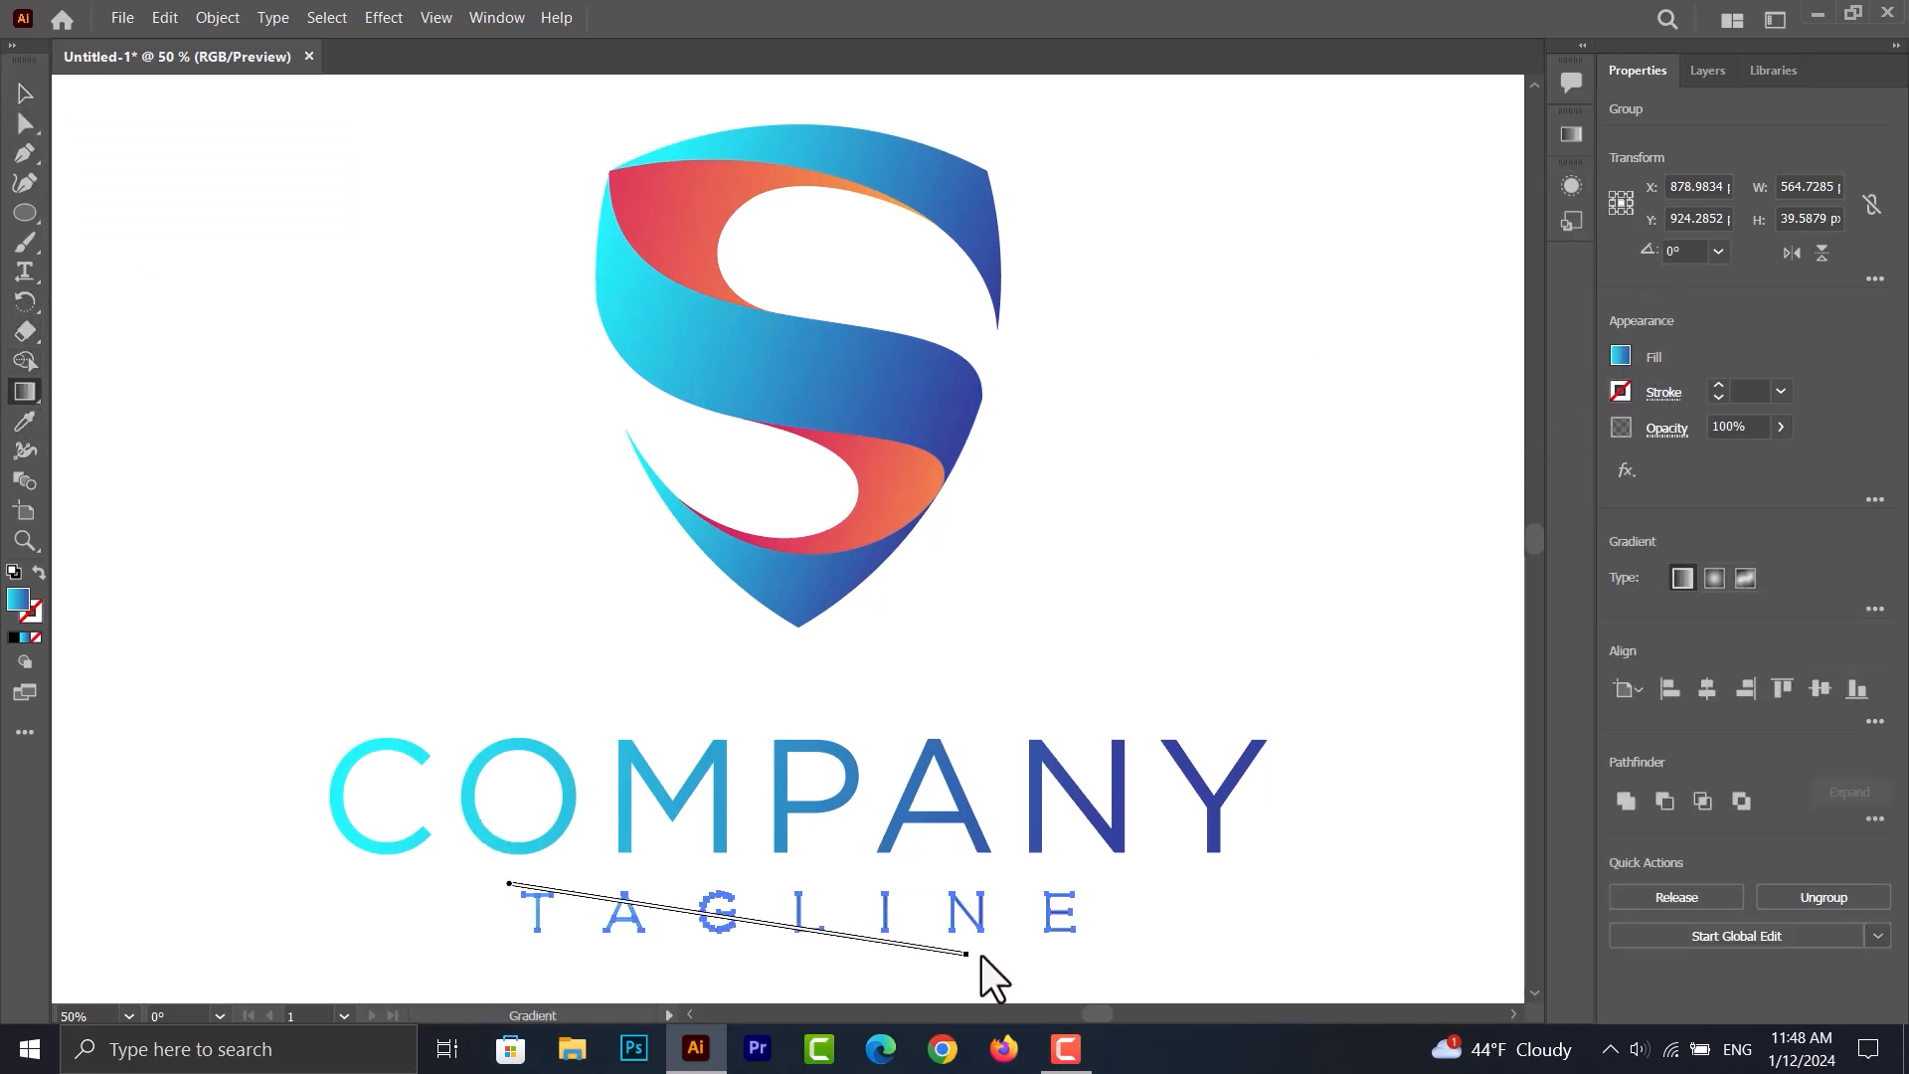
{"action": "left_click", "coordinate": [25, 93]}
{"action": "left_click", "coordinate": [298, 371]}
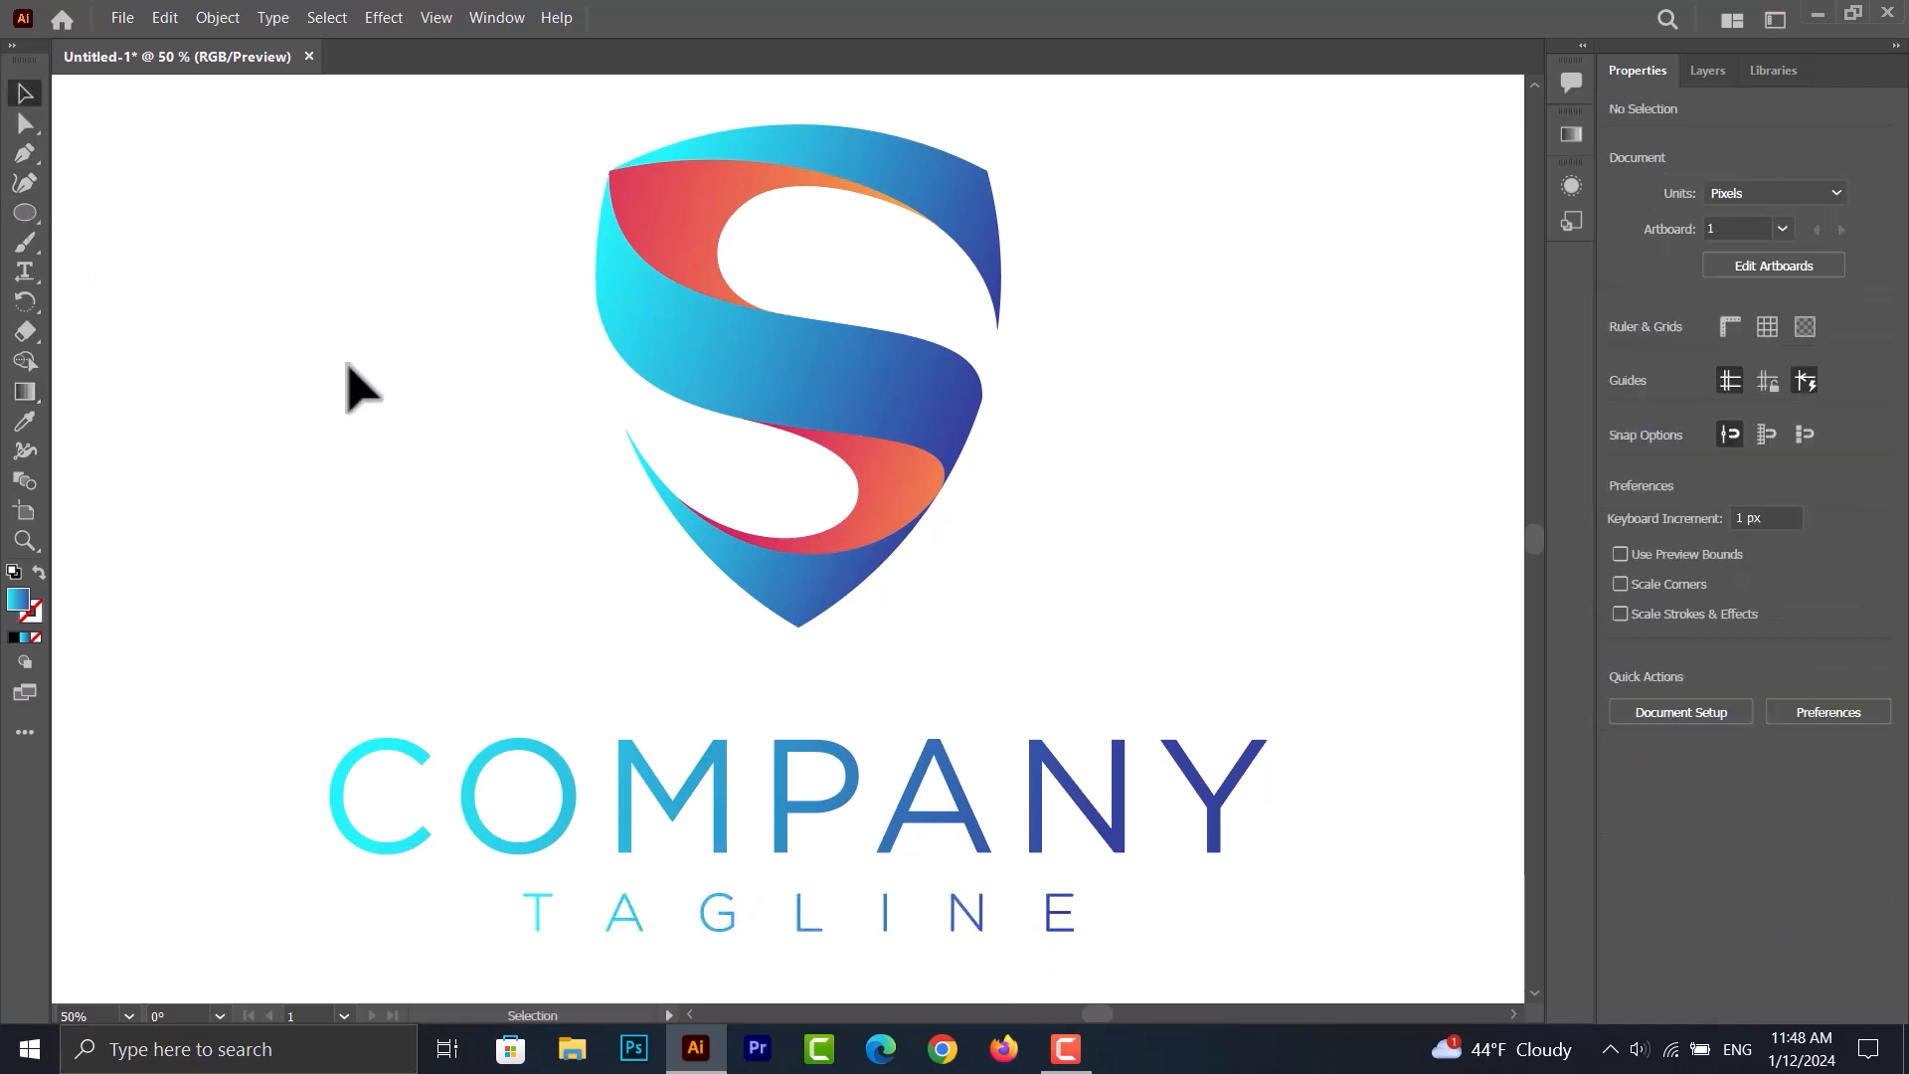
{"action": "scroll", "coordinate": [363, 402], "scroll_direction": "down", "scroll_amount": 1}
{"action": "scroll", "coordinate": [174, 377], "scroll_direction": "up", "scroll_amount": 1}
{"action": "scroll", "coordinate": [265, 414], "scroll_direction": "right", "scroll_amount": 2}
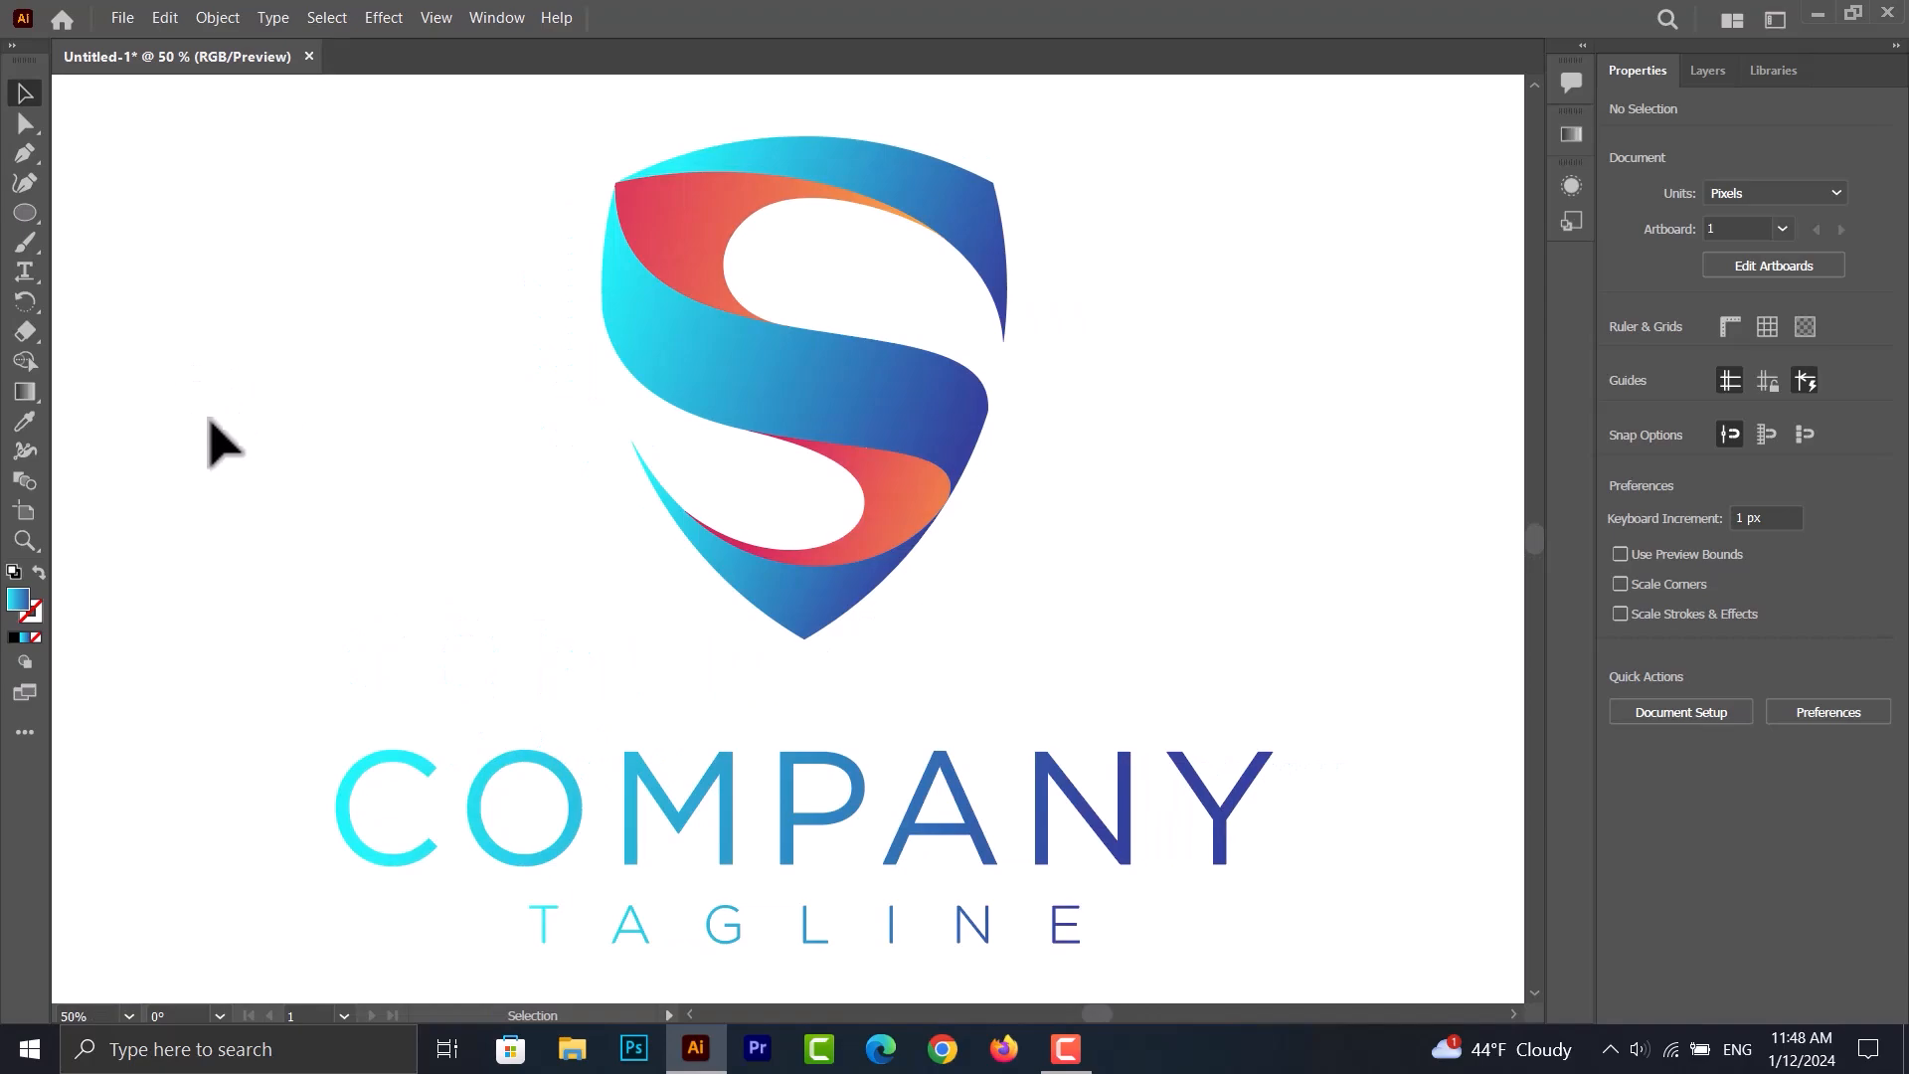